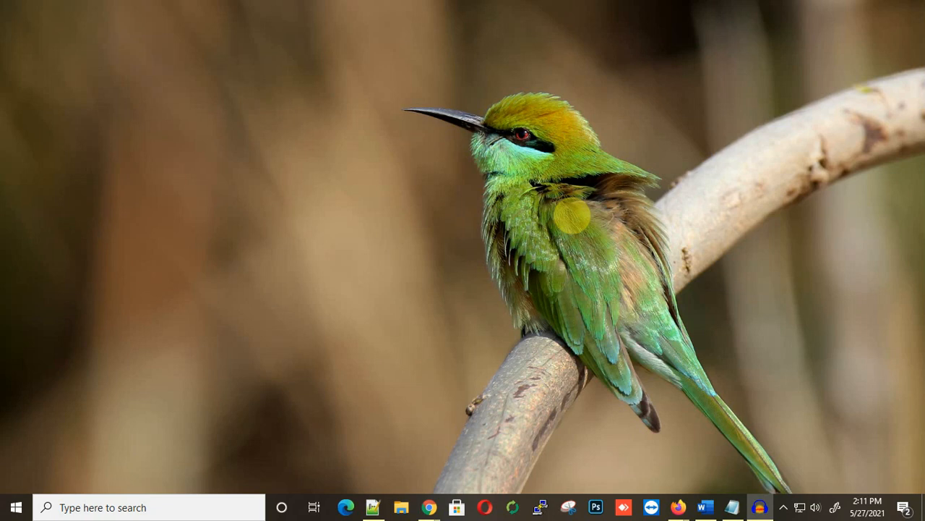
Step: Restore the Notepad window showing the EC2 Console Requirement.txt serial console prerequisites
{"action": "left_click", "coordinate": [732, 507]}
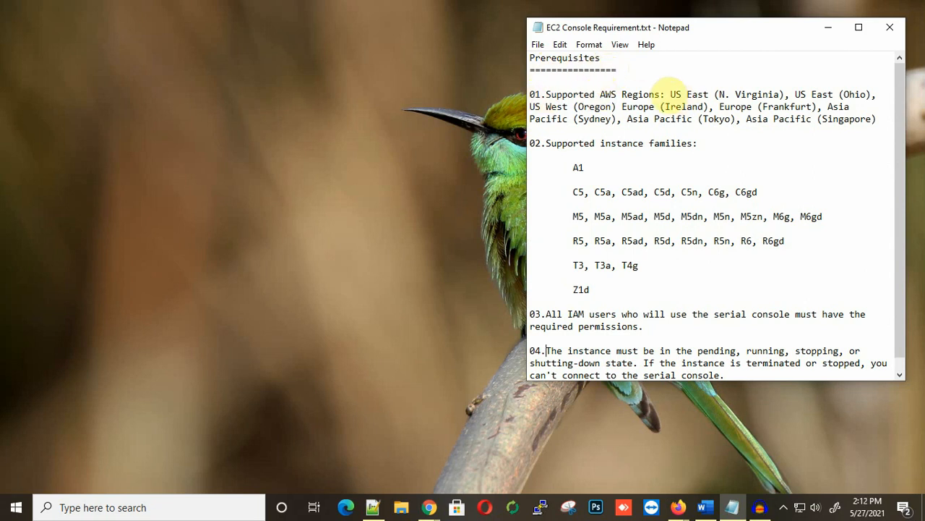
{"action": "left_click_drag", "start_coordinate": [670, 90], "coordinate": [789, 92]}
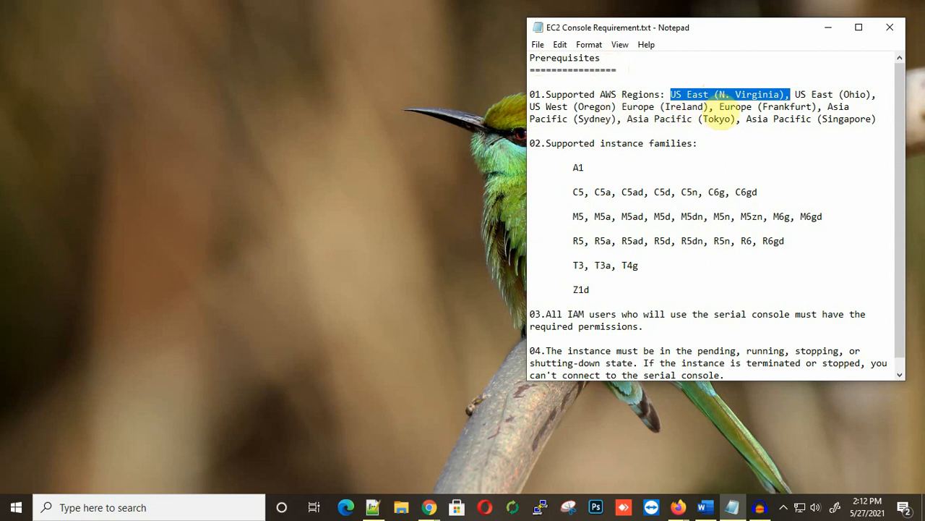
{"action": "left_click_drag", "start_coordinate": [719, 107], "coordinate": [811, 108]}
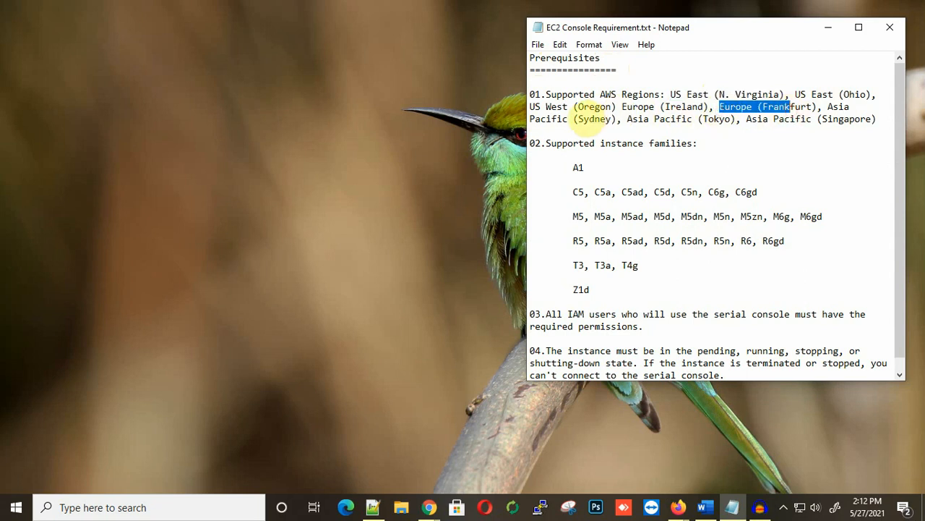
{"action": "left_click_drag", "start_coordinate": [572, 119], "coordinate": [612, 120]}
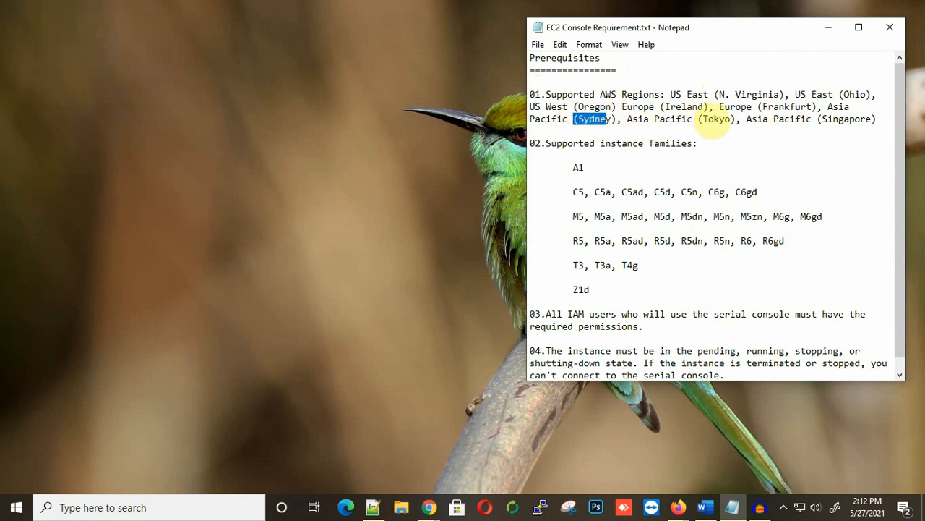
{"action": "left_click_drag", "start_coordinate": [700, 119], "coordinate": [732, 120]}
{"action": "left_click_drag", "start_coordinate": [812, 119], "coordinate": [872, 120]}
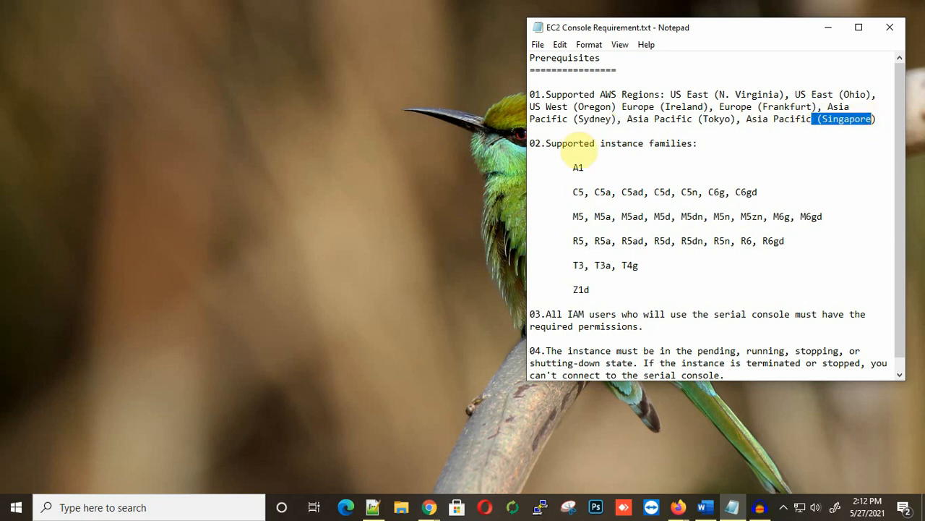
{"action": "left_click", "coordinate": [530, 144]}
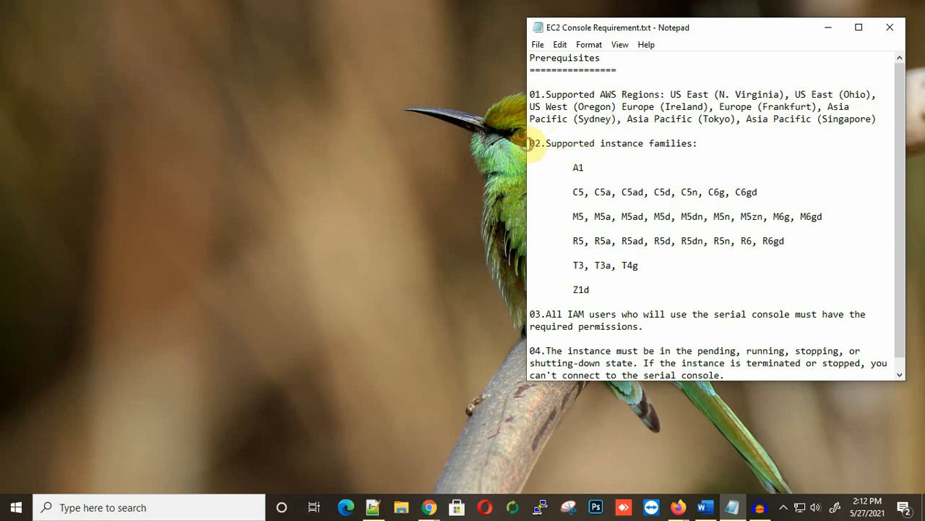
{"action": "left_click_drag", "start_coordinate": [599, 143], "coordinate": [722, 141]}
{"action": "left_click_drag", "start_coordinate": [569, 167], "coordinate": [585, 241]}
{"action": "left_click", "coordinate": [576, 266]}
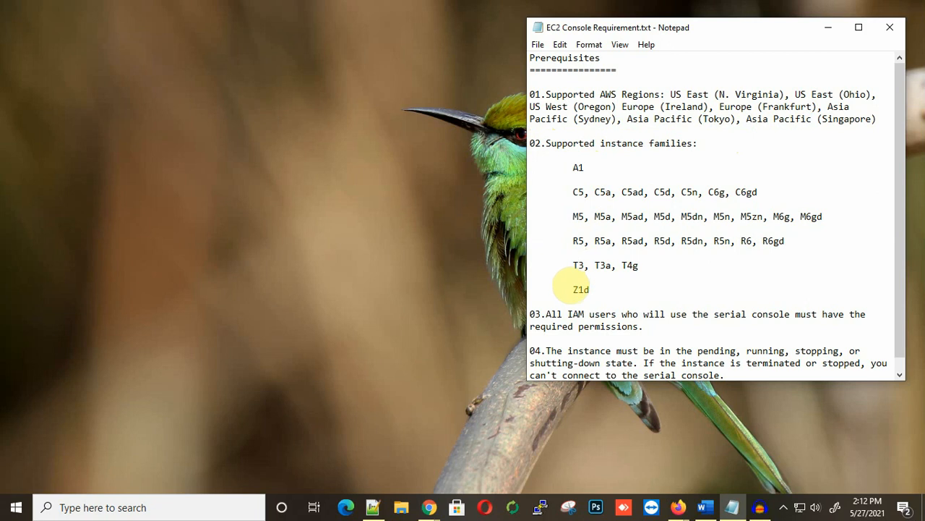
{"action": "left_click_drag", "start_coordinate": [574, 289], "coordinate": [590, 289]}
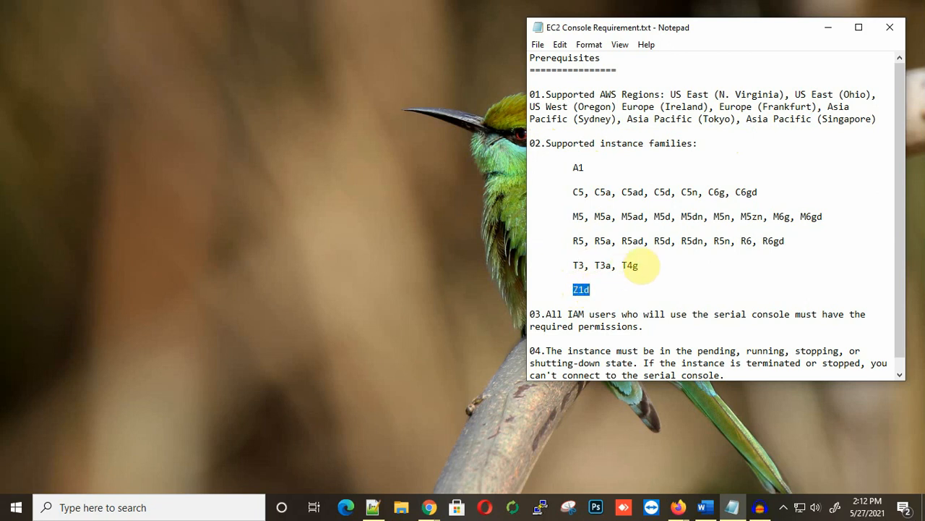
{"action": "left_click_drag", "start_coordinate": [641, 265], "coordinate": [572, 268]}
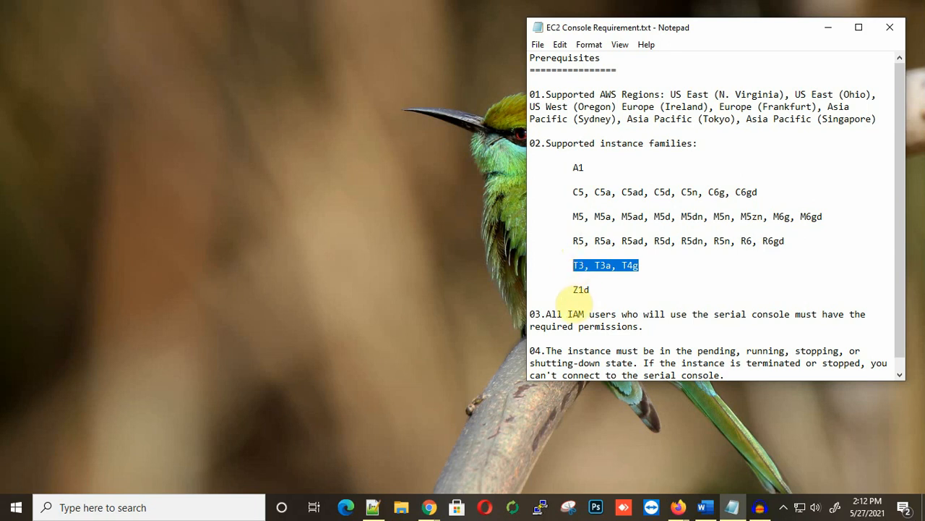
{"action": "scroll", "coordinate": [558, 293], "scroll_direction": "down", "scroll_amount": 1}
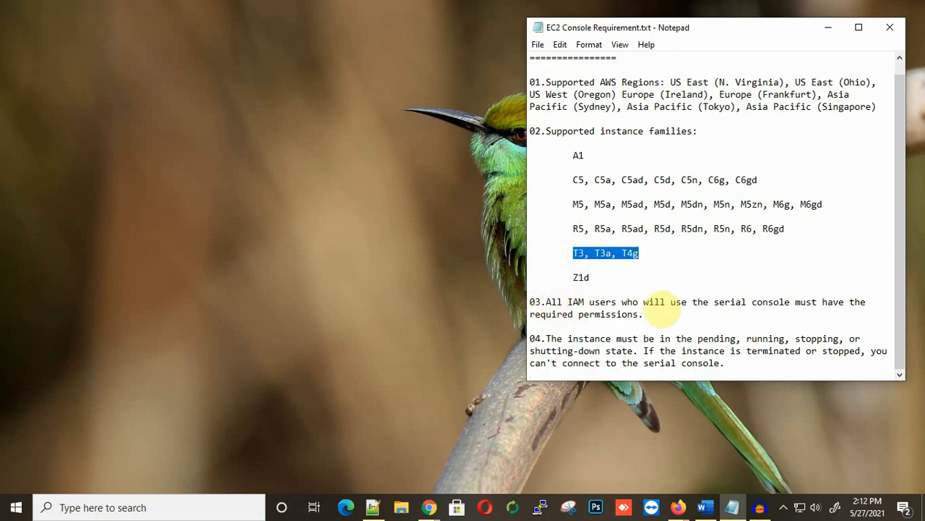
{"action": "left_click", "coordinate": [719, 305]}
{"action": "left_click_drag", "start_coordinate": [719, 305], "coordinate": [820, 303]}
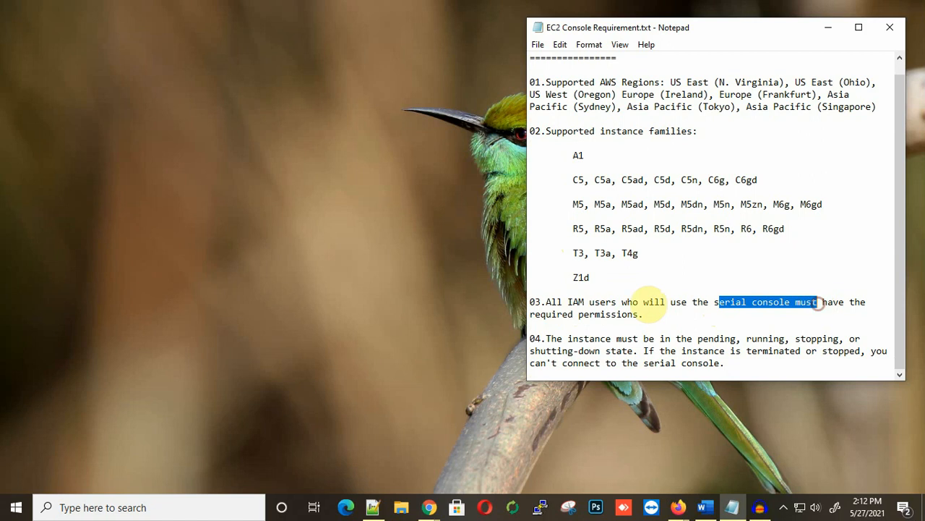
{"action": "left_click_drag", "start_coordinate": [541, 316], "coordinate": [643, 314]}
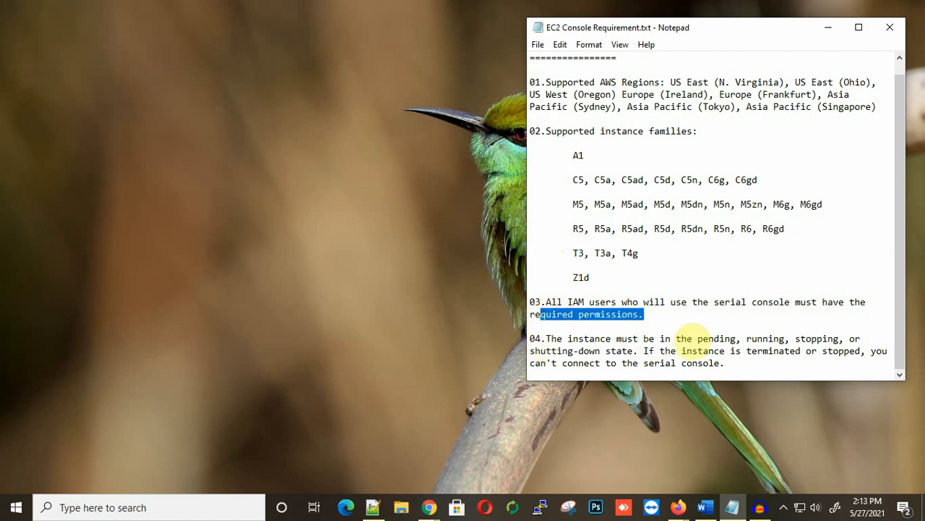
{"action": "left_click", "coordinate": [697, 338]}
{"action": "left_click_drag", "start_coordinate": [697, 339], "coordinate": [838, 338]}
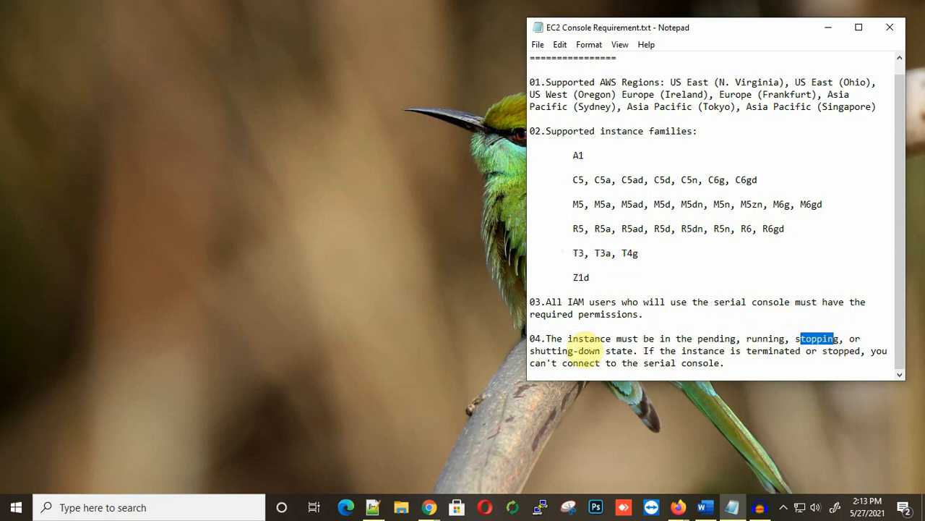
{"action": "left_click_drag", "start_coordinate": [530, 350], "coordinate": [631, 351]}
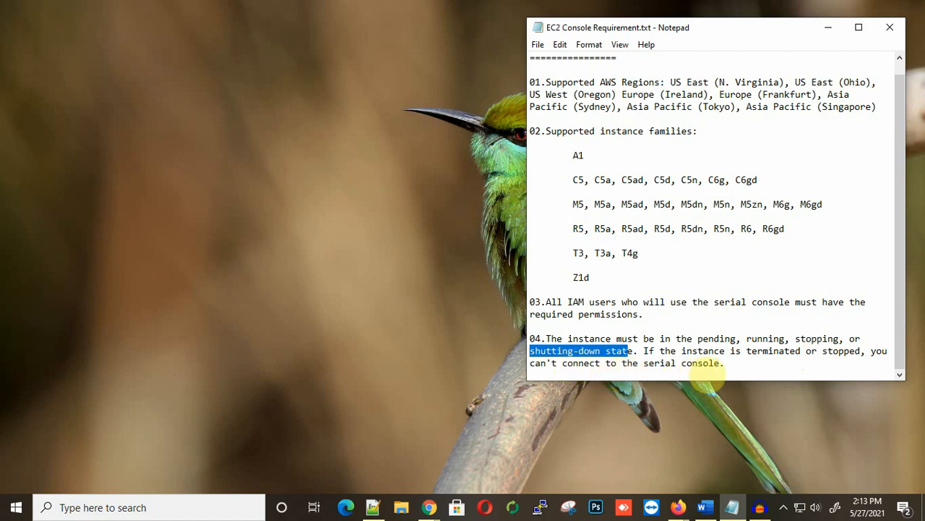
{"action": "left_click_drag", "start_coordinate": [725, 364], "coordinate": [532, 62]}
{"action": "left_click", "coordinate": [702, 165]}
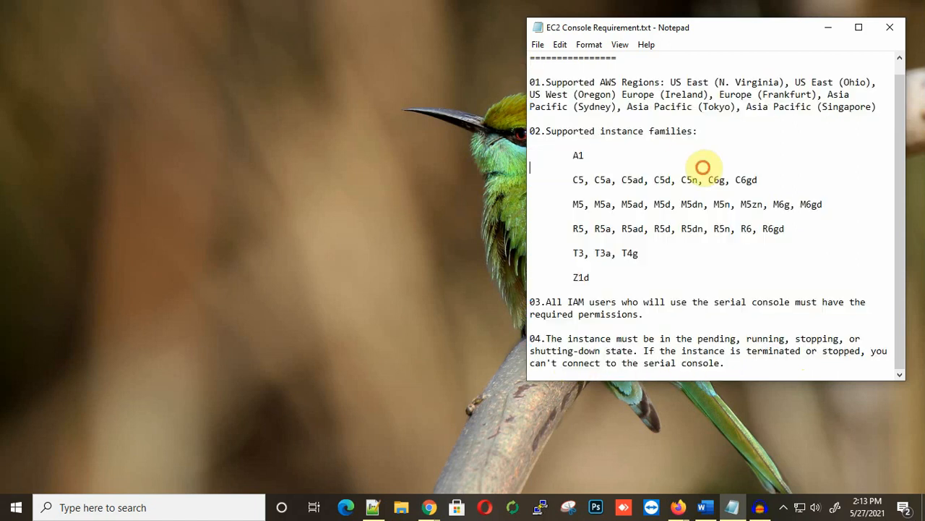
{"action": "scroll", "coordinate": [716, 130], "scroll_direction": "up", "scroll_amount": 1}
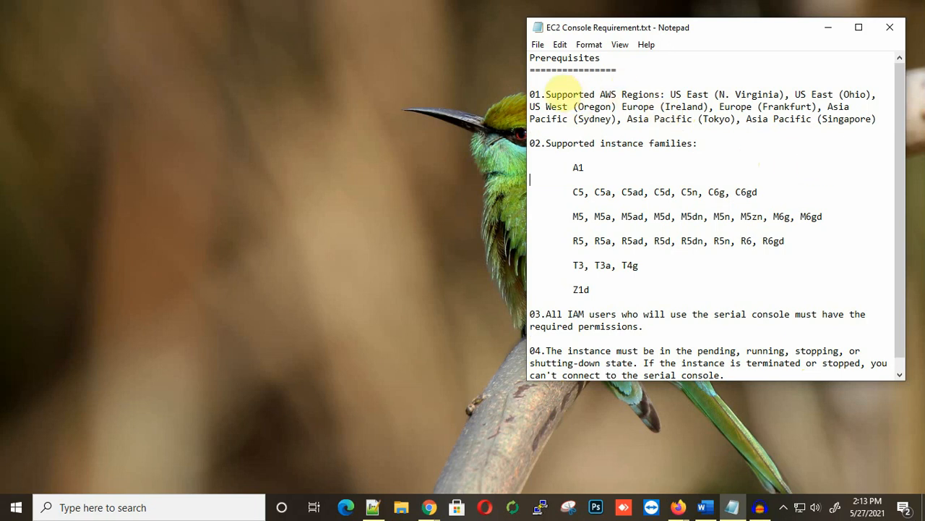
{"action": "left_click_drag", "start_coordinate": [535, 94], "coordinate": [877, 120]}
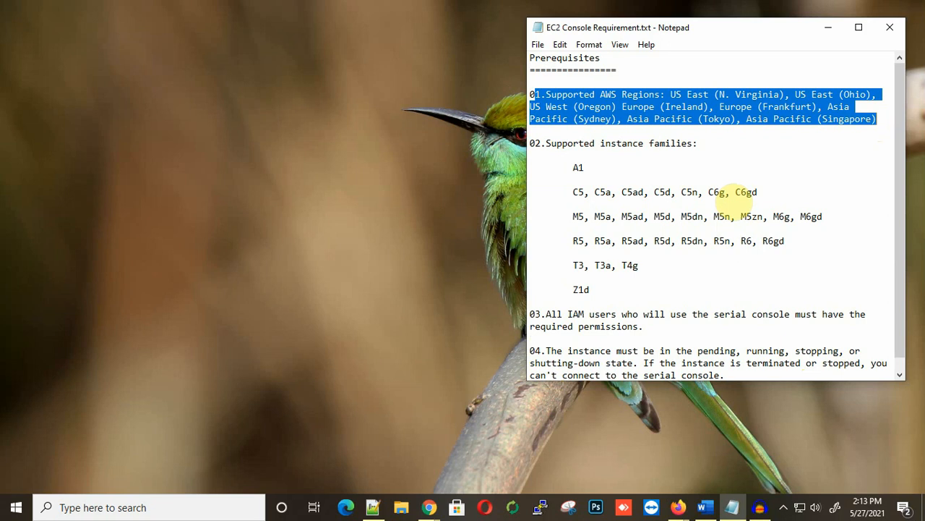
{"action": "mouse_move", "coordinate": [432, 506]}
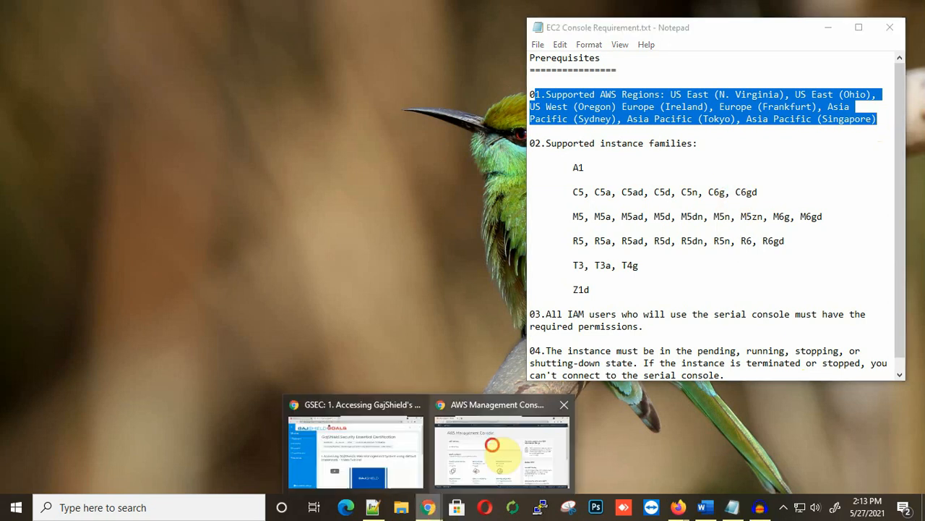
Step: Switch to the AWS console in Chrome and open EC2 from the Compute services for Singapore
{"action": "left_click", "coordinate": [492, 444]}
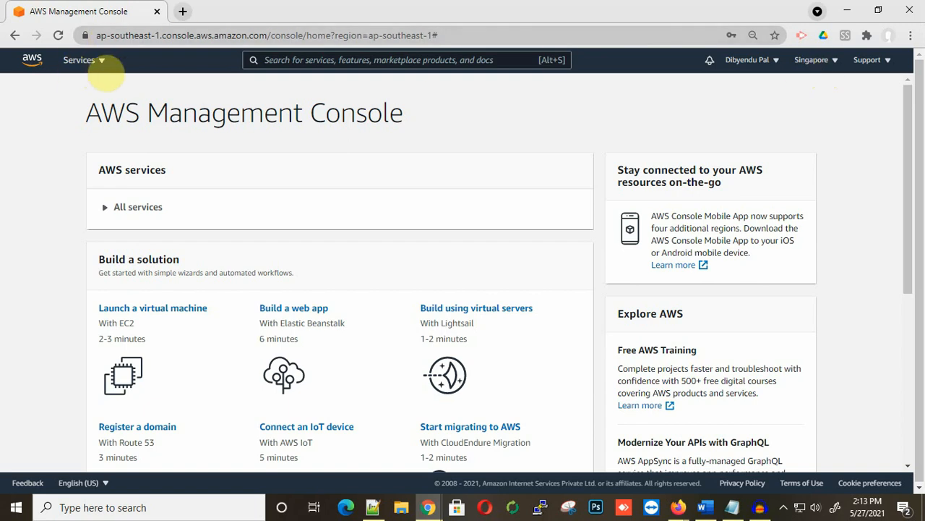
{"action": "left_click", "coordinate": [101, 62]}
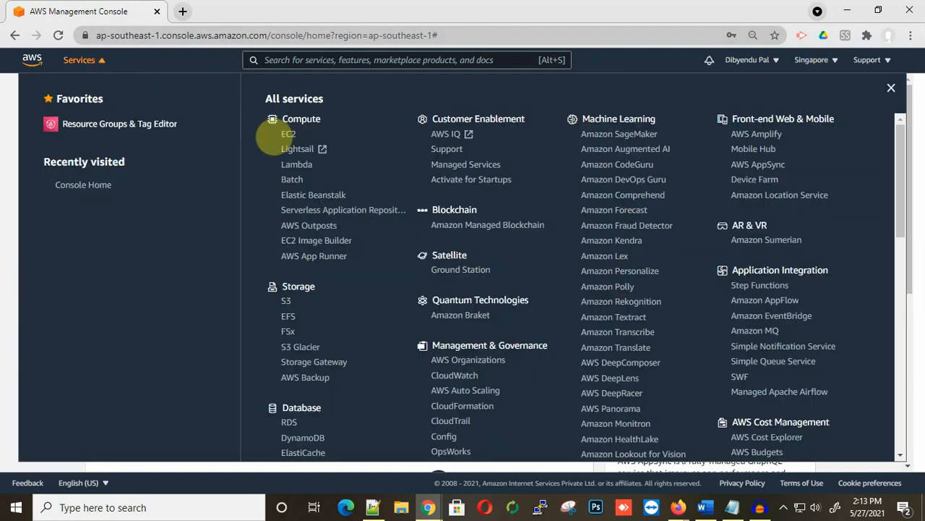
{"action": "left_click", "coordinate": [289, 136]}
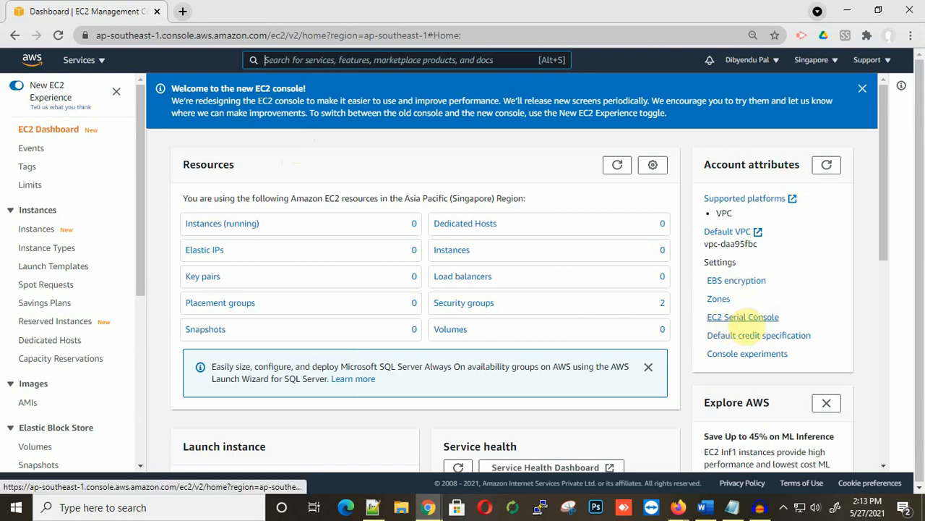
Step: Change EC2 Serial Console access from Prevented to Allowed, save it, and return to the EC2 dashboard
{"action": "left_click", "coordinate": [752, 318]}
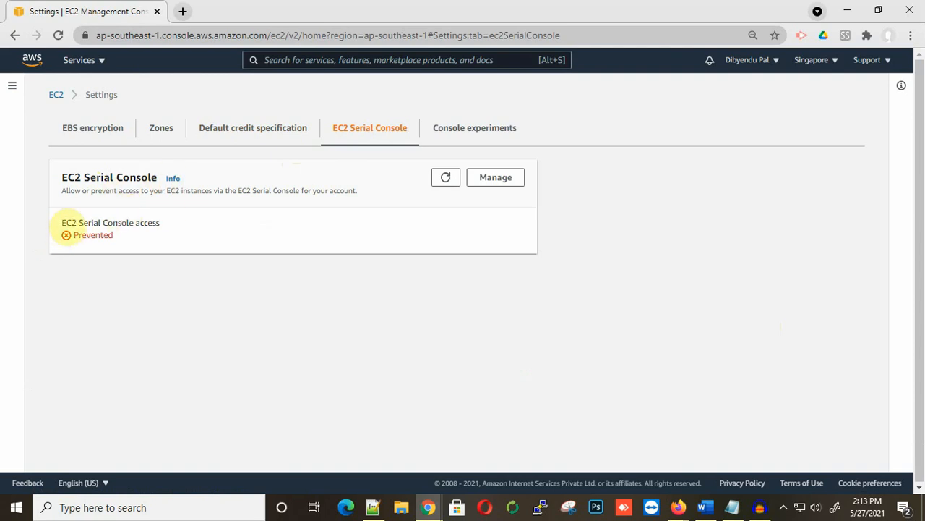
{"action": "left_click_drag", "start_coordinate": [116, 236], "coordinate": [72, 238]}
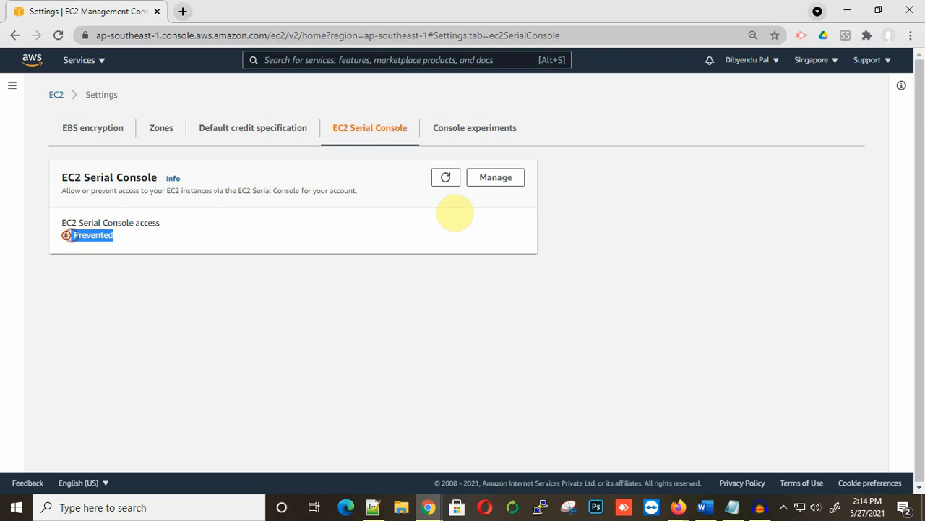
{"action": "left_click", "coordinate": [496, 179]}
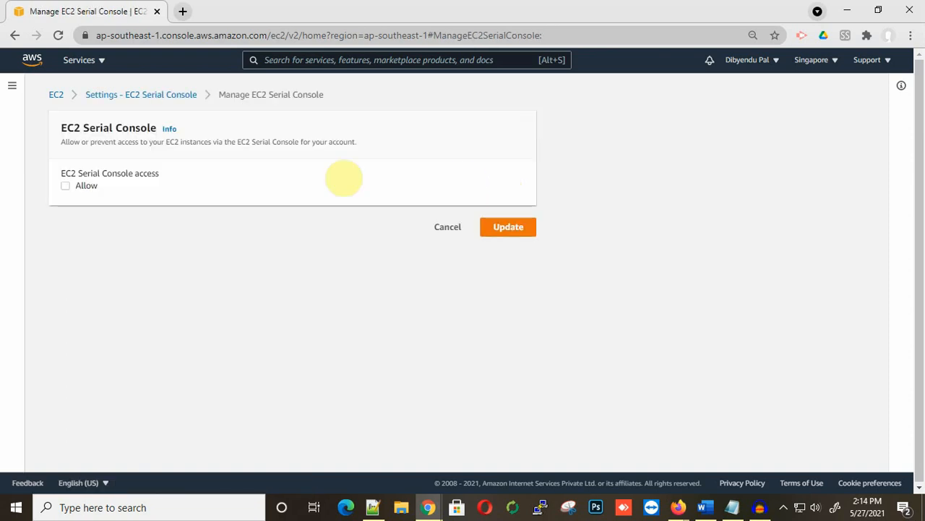
{"action": "left_click", "coordinate": [65, 186]}
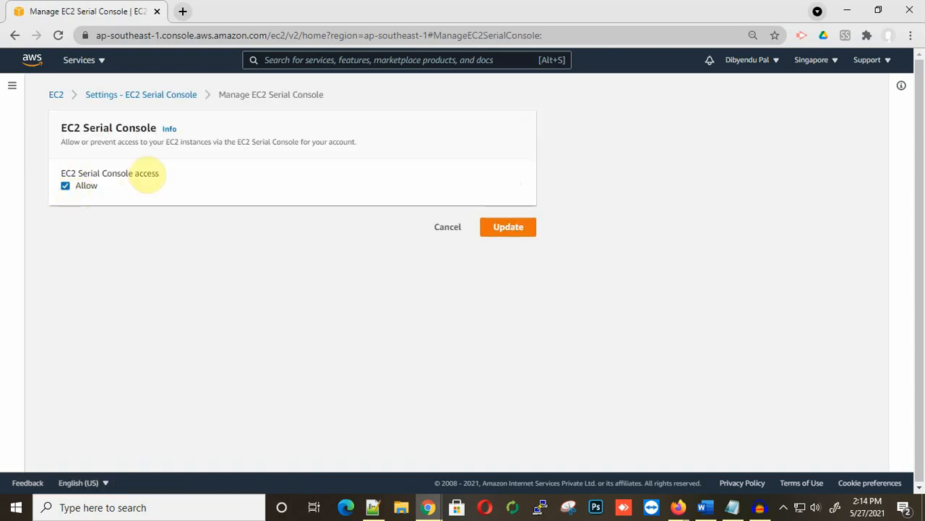
{"action": "left_click", "coordinate": [509, 226]}
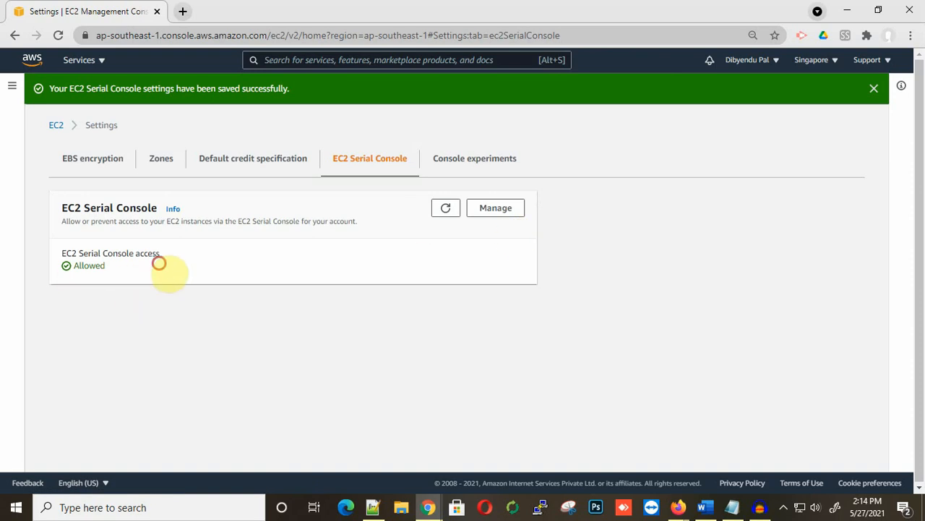
{"action": "left_click_drag", "start_coordinate": [159, 263], "coordinate": [46, 246]}
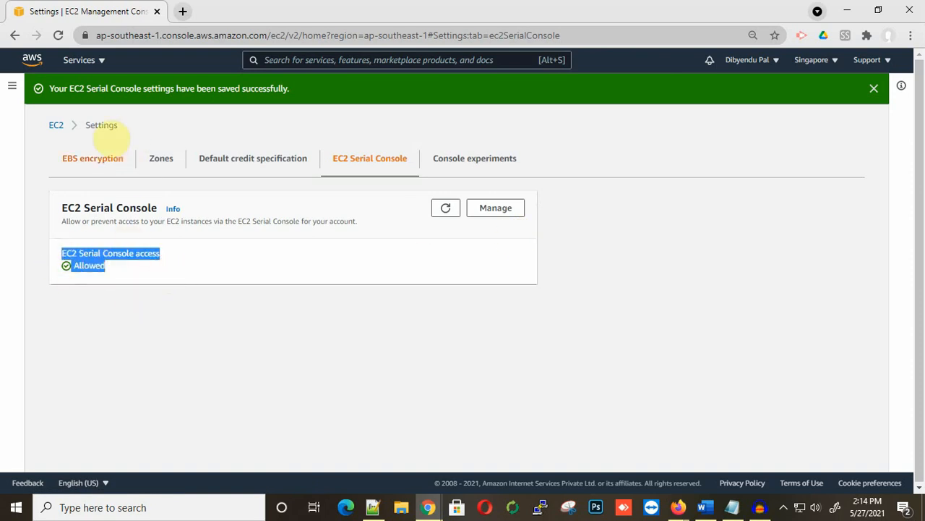
{"action": "left_click", "coordinate": [55, 125]}
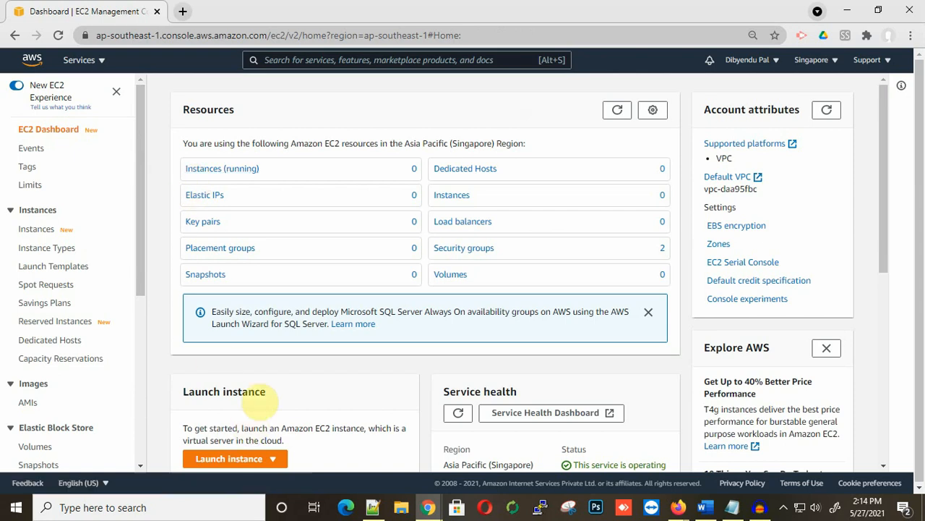
Step: From the running instances list, start the Launch instances wizard
{"action": "left_click", "coordinate": [231, 173]}
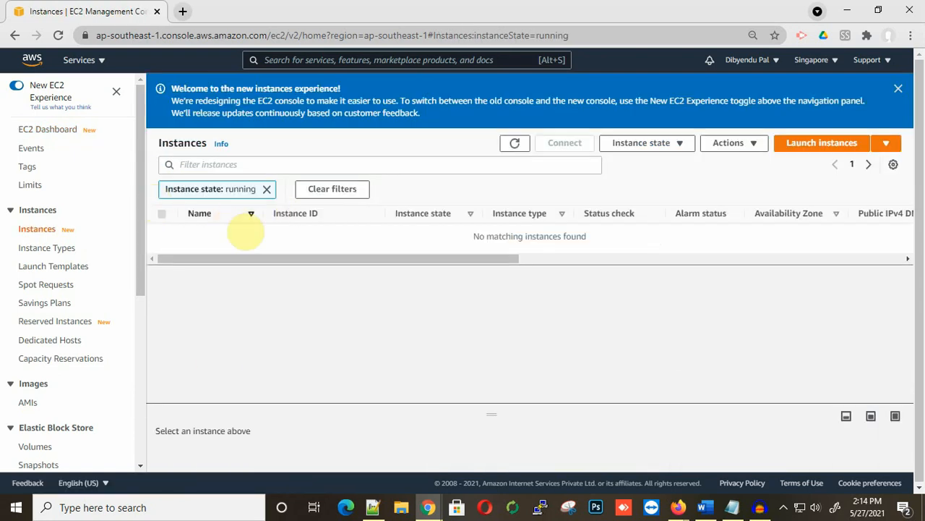
{"action": "left_click", "coordinate": [827, 145]}
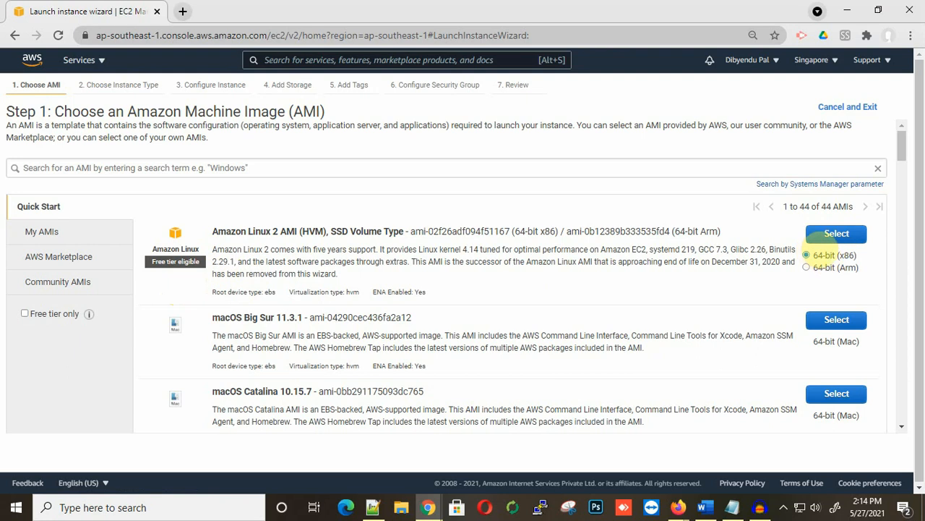
Step: Choose the Amazon Linux 2 AMI and the t3.micro instance type, then continue to instance details
{"action": "left_click", "coordinate": [837, 233]}
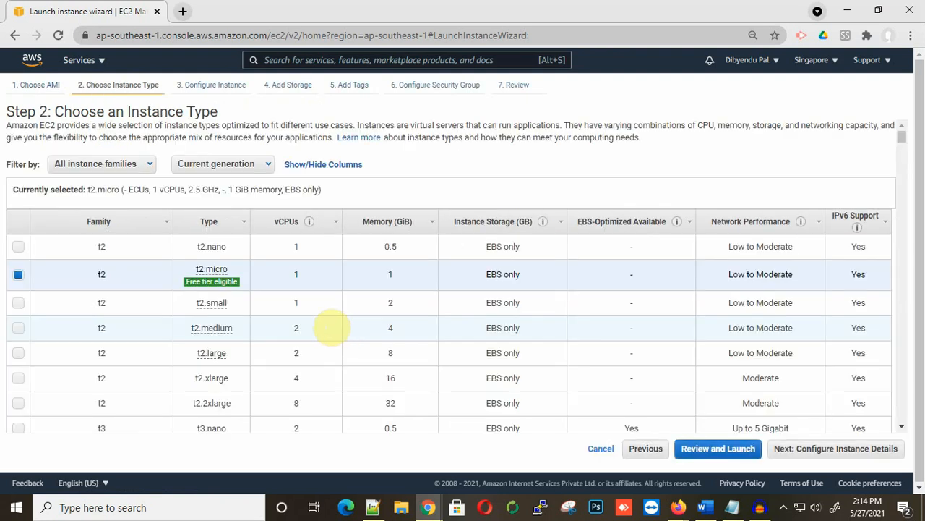
{"action": "scroll", "coordinate": [330, 328], "scroll_direction": "down", "scroll_amount": 1}
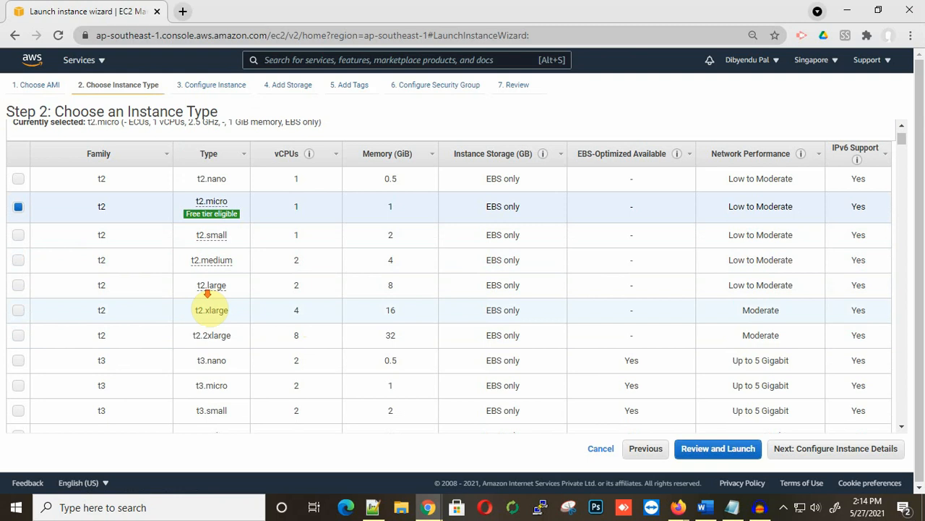
{"action": "scroll", "coordinate": [207, 292], "scroll_direction": "down", "scroll_amount": 1}
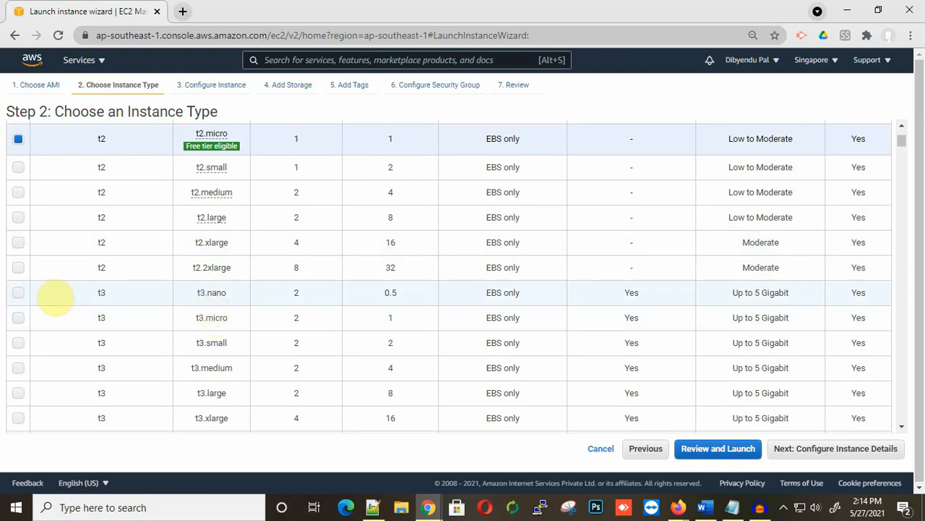
{"action": "left_click", "coordinate": [18, 317]}
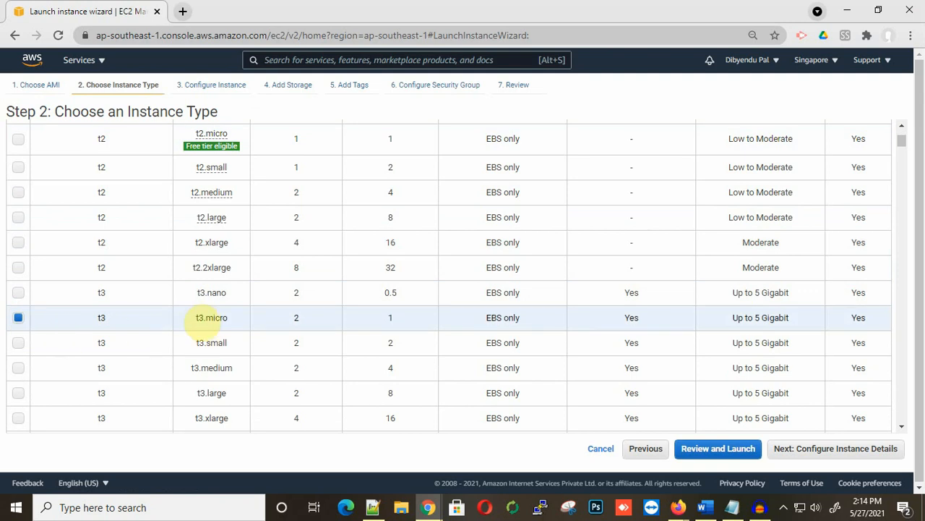
{"action": "scroll", "coordinate": [433, 336], "scroll_direction": "up", "scroll_amount": 3}
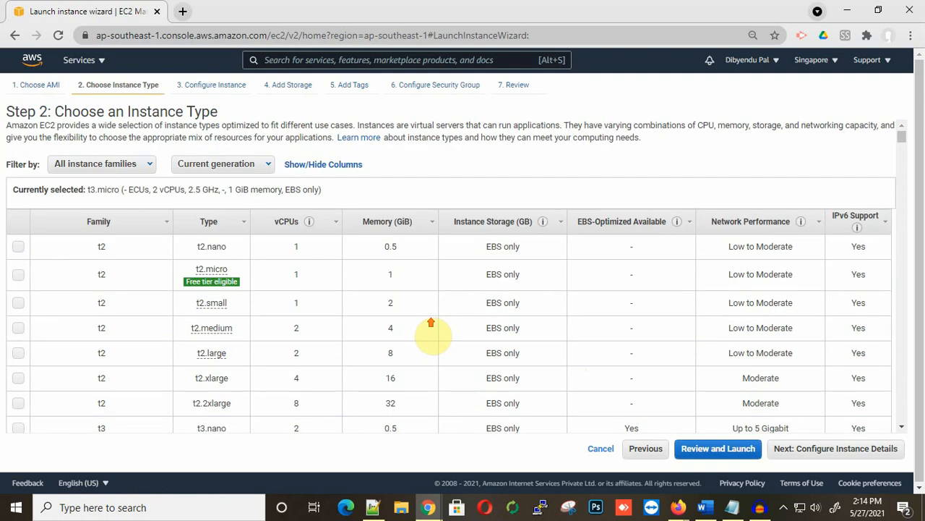
{"action": "scroll", "coordinate": [439, 295], "scroll_direction": "down", "scroll_amount": 5}
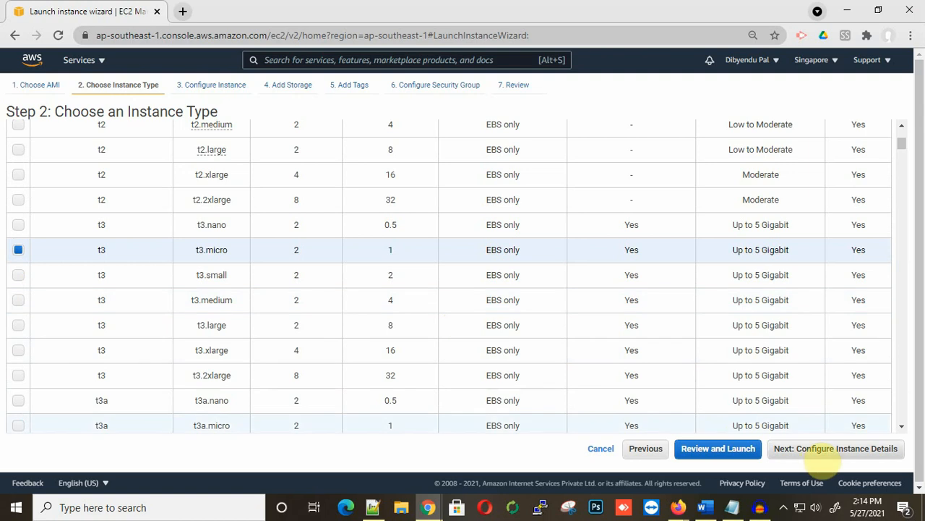
{"action": "left_click", "coordinate": [816, 450]}
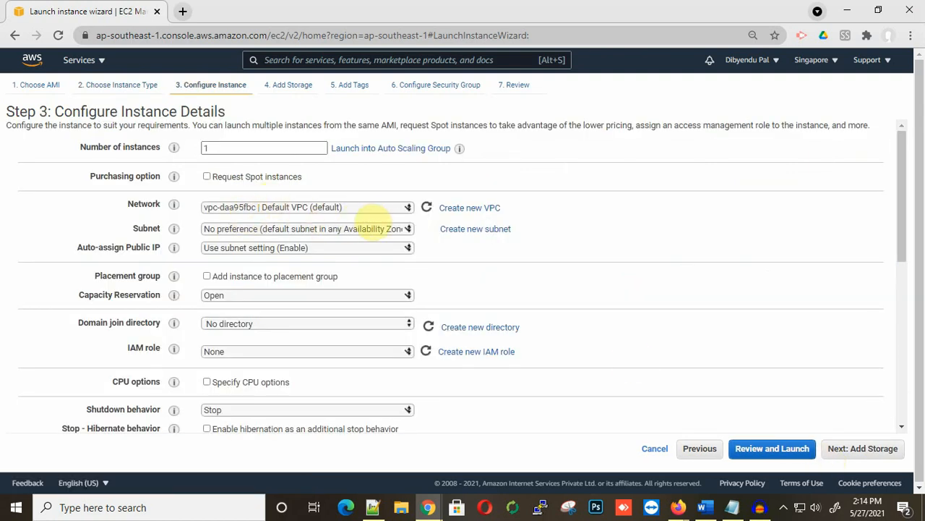
Step: Keep Default VPC and the default instance details and 8 GiB storage, reaching the Add Tags step
{"action": "left_click", "coordinate": [370, 209]}
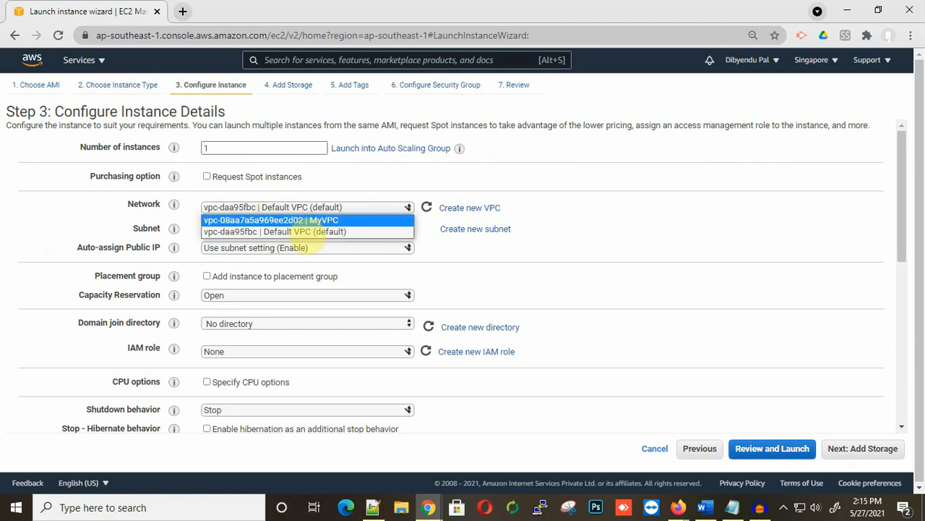
{"action": "left_click", "coordinate": [307, 232]}
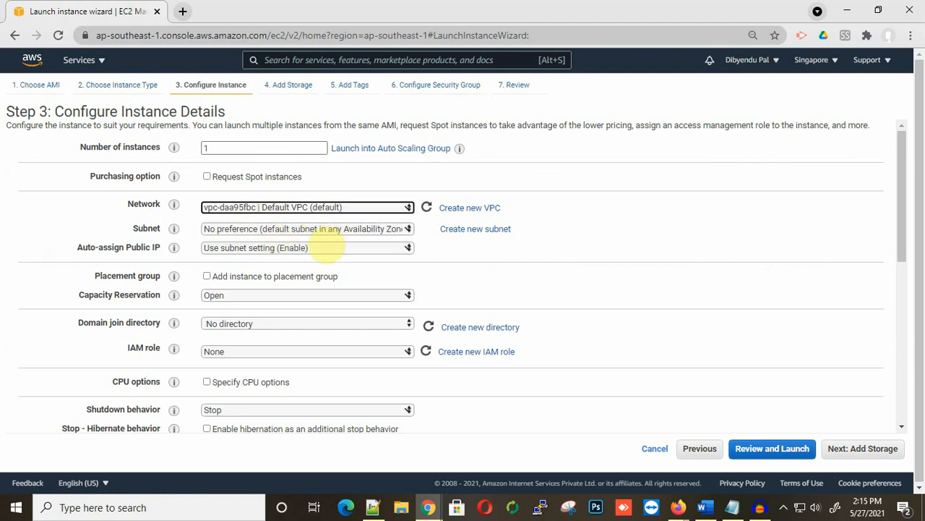
{"action": "scroll", "coordinate": [320, 289], "scroll_direction": "down", "scroll_amount": 1}
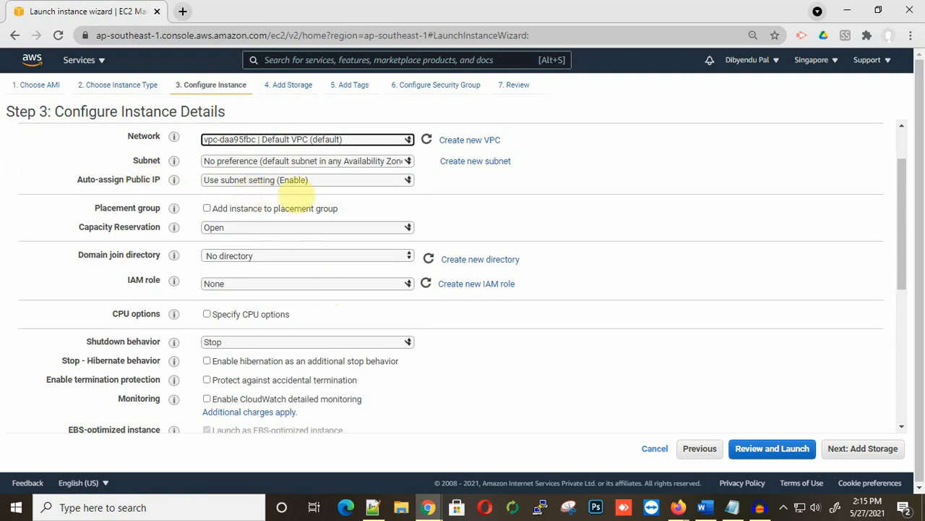
{"action": "scroll", "coordinate": [248, 318], "scroll_direction": "down", "scroll_amount": 1}
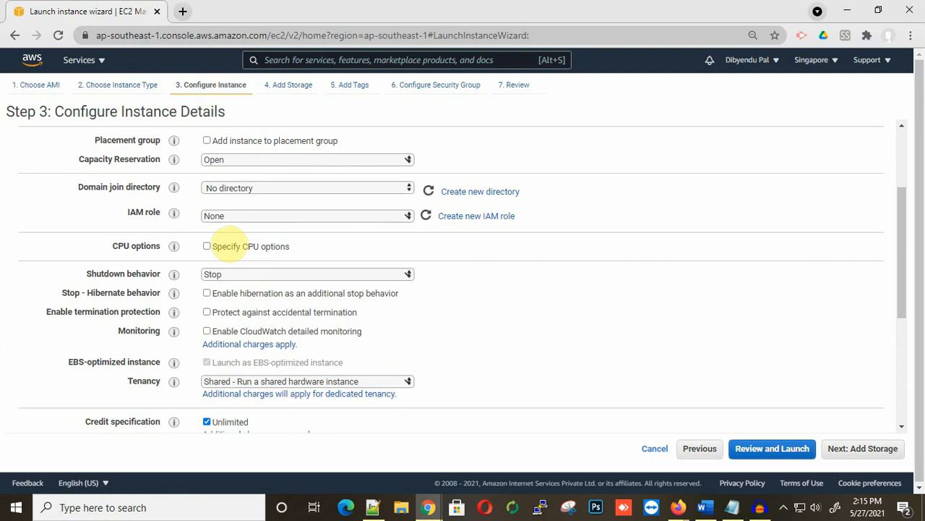
{"action": "scroll", "coordinate": [226, 243], "scroll_direction": "down", "scroll_amount": 4}
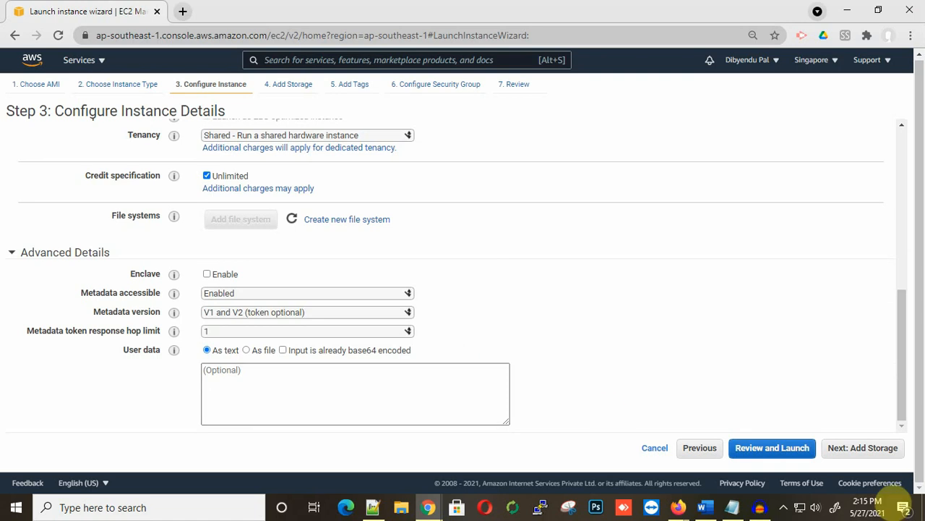
{"action": "left_click", "coordinate": [873, 449]}
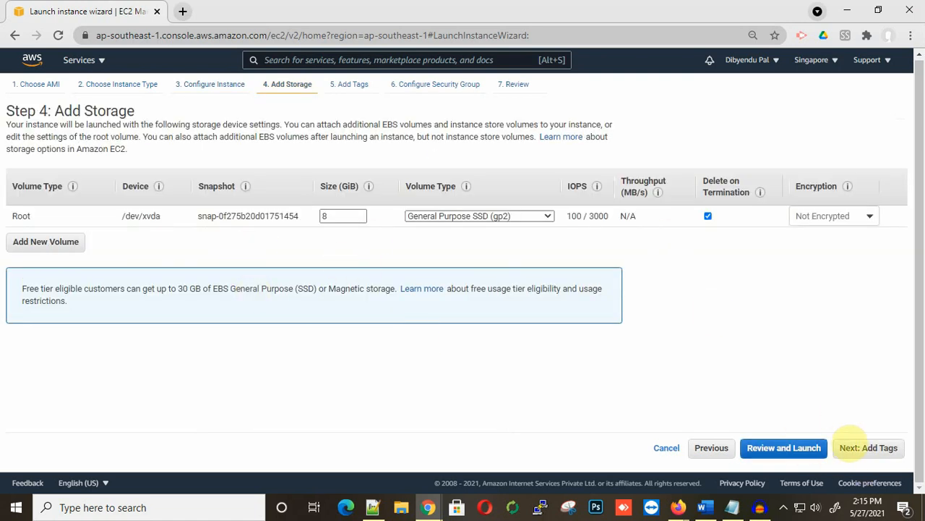
{"action": "left_click", "coordinate": [875, 448]}
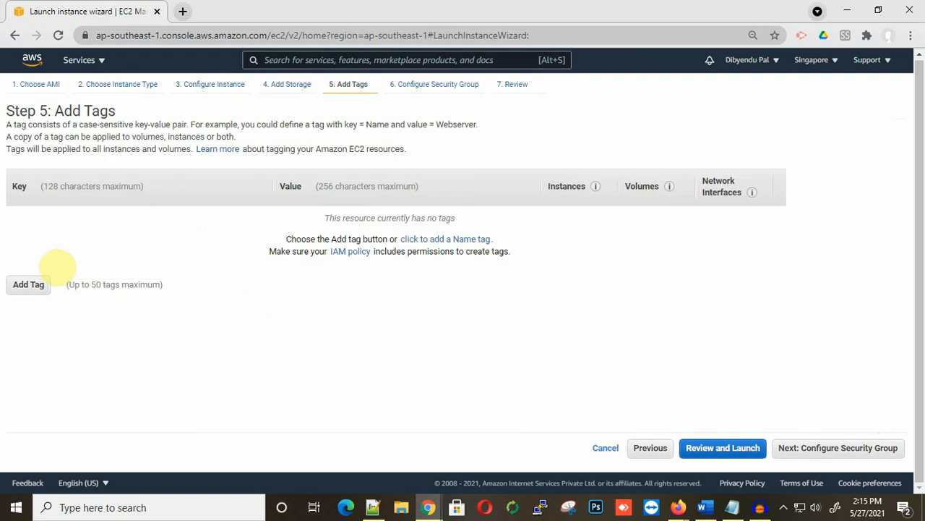
Step: Add the tag Name = TestMachine and continue to the security group step
{"action": "left_click", "coordinate": [43, 284]}
{"action": "type", "text": "Name"}
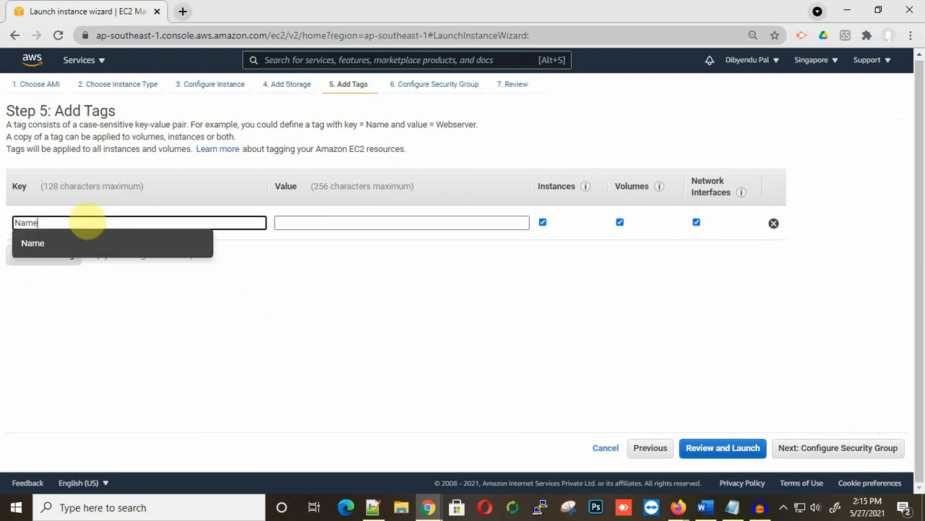
{"action": "key", "text": "Tab"}
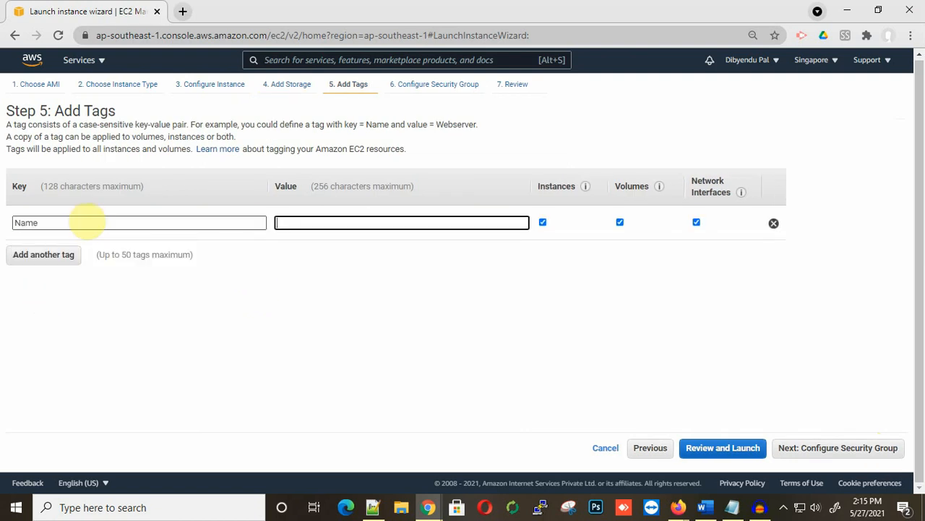
{"action": "type", "text": "TestMachine"}
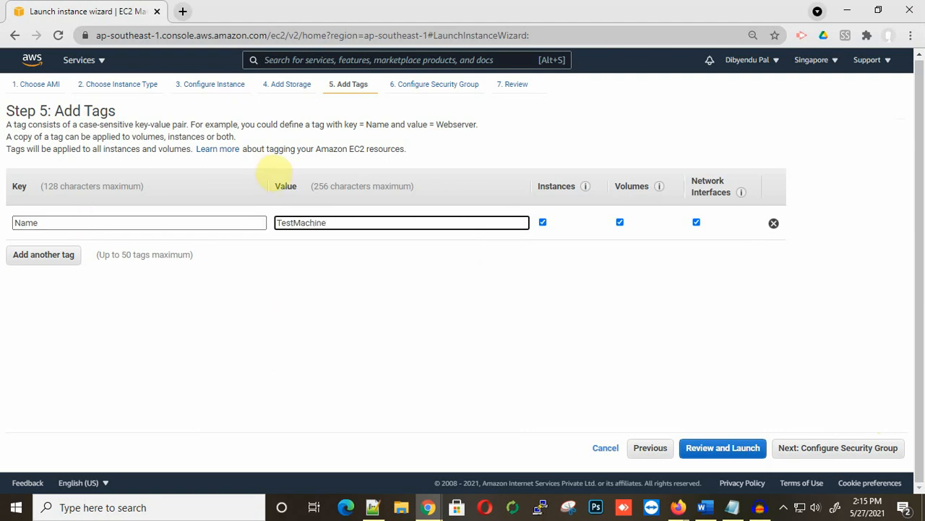
{"action": "left_click", "coordinate": [837, 447]}
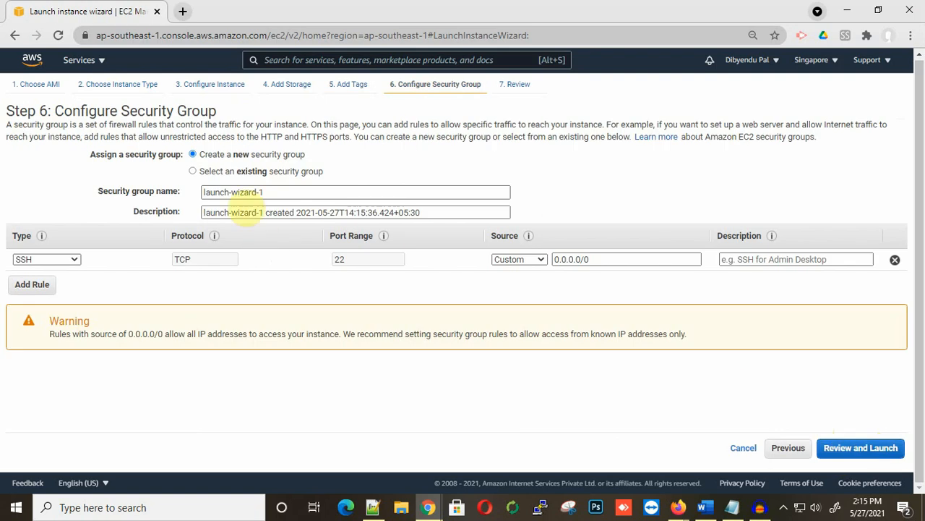
Step: Create a new security group named TestMachine and go to the launch review
{"action": "left_click", "coordinate": [193, 171]}
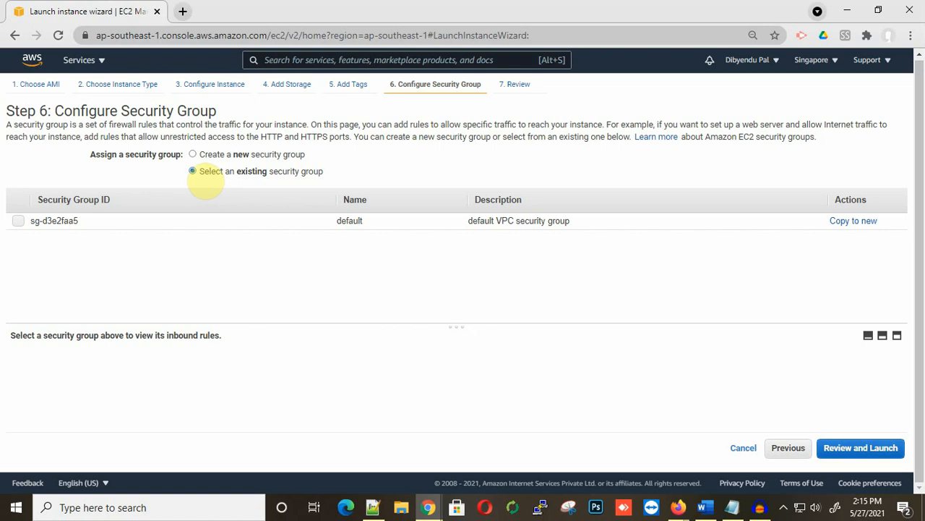
{"action": "left_click", "coordinate": [197, 155]}
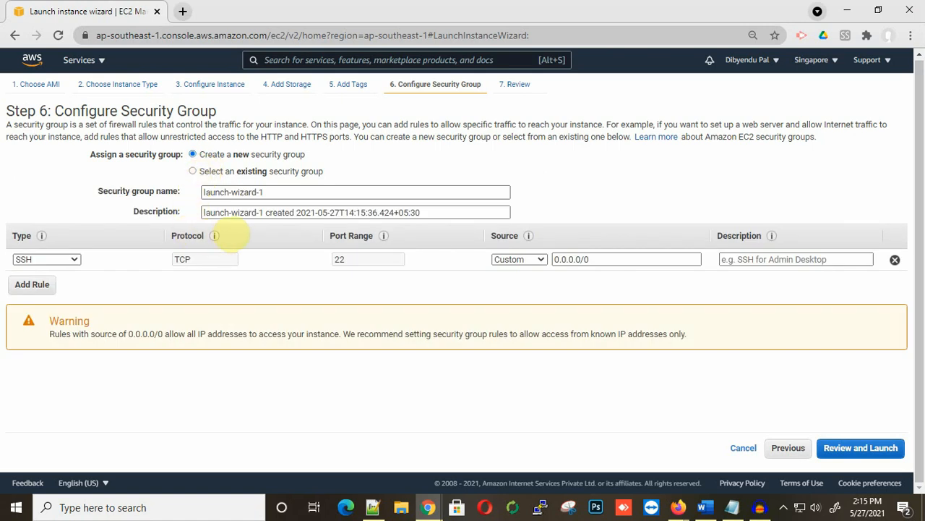
{"action": "left_click", "coordinate": [281, 190]}
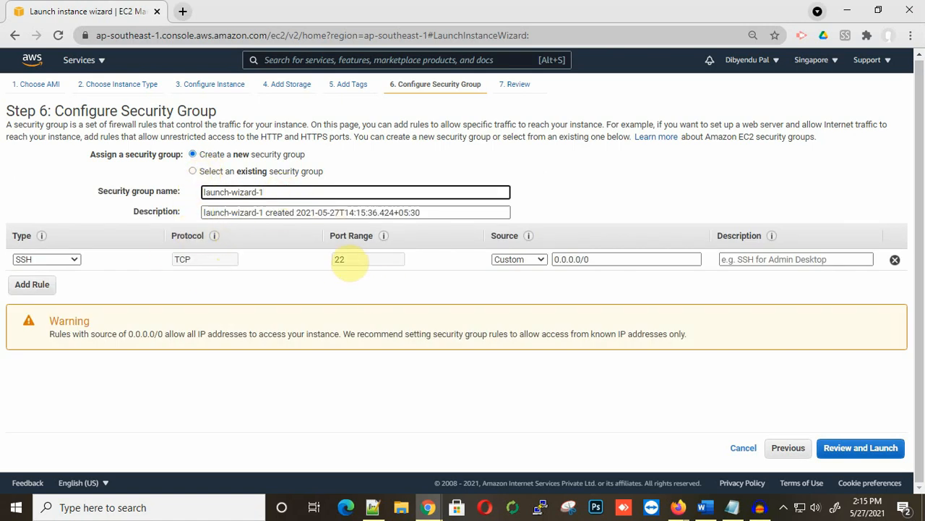
{"action": "left_click_drag", "start_coordinate": [299, 191], "coordinate": [164, 192]}
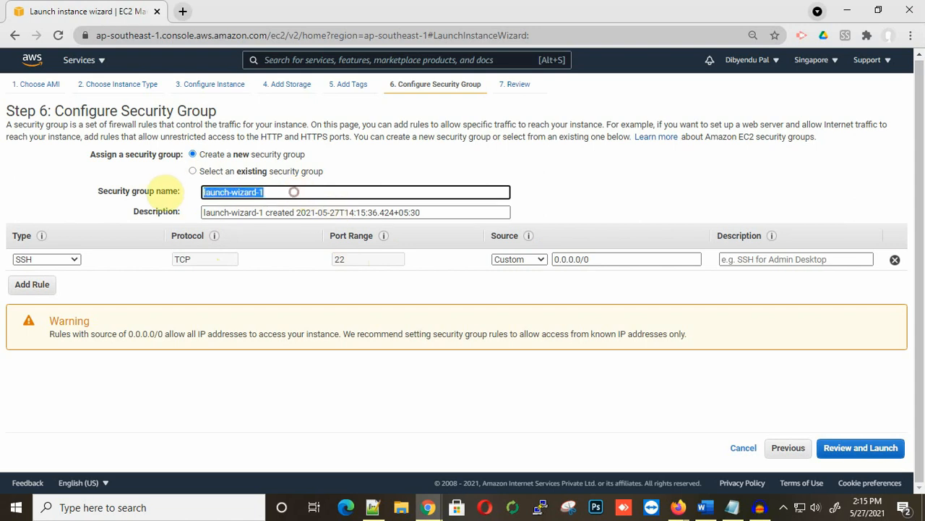
{"action": "type", "text": "TestMachine"}
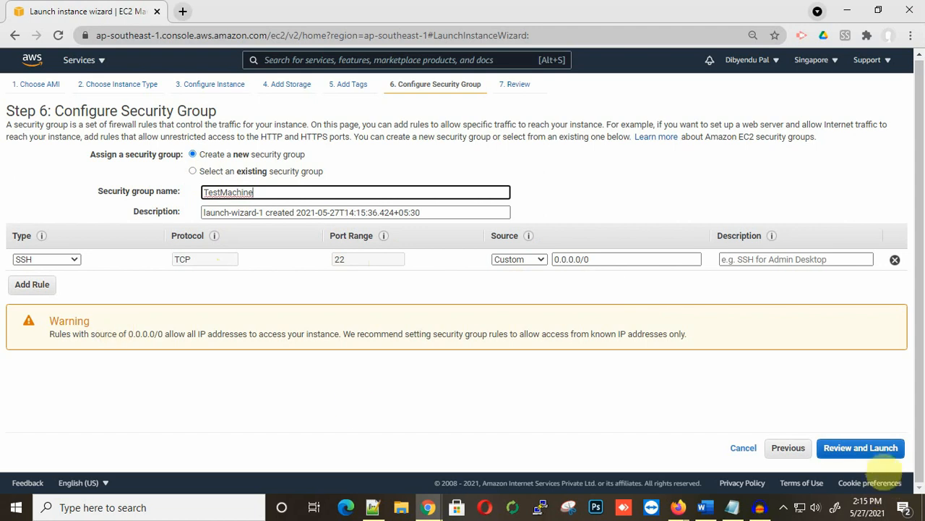
{"action": "left_click", "coordinate": [871, 449]}
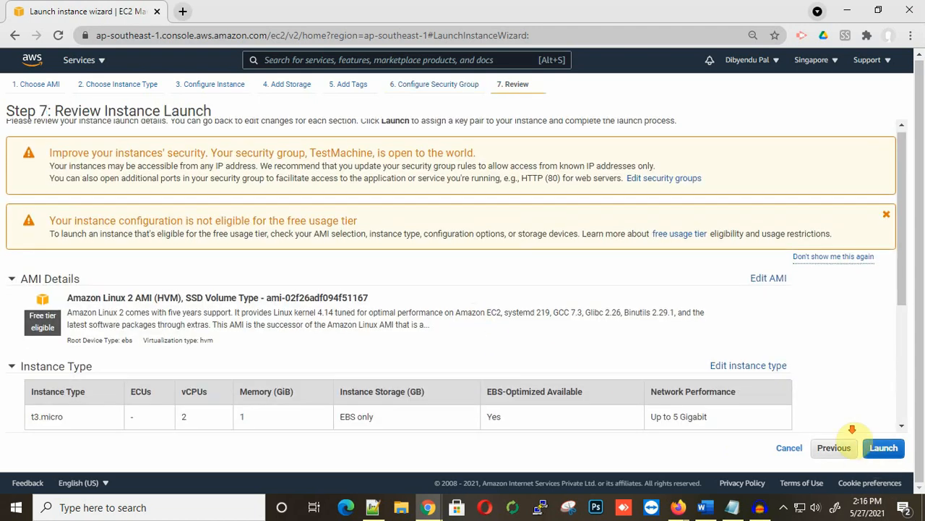
Step: Start the launch and choose to create a new Testmachine key pair
{"action": "scroll", "coordinate": [860, 434], "scroll_direction": "down", "scroll_amount": 1}
{"action": "left_click", "coordinate": [884, 447]}
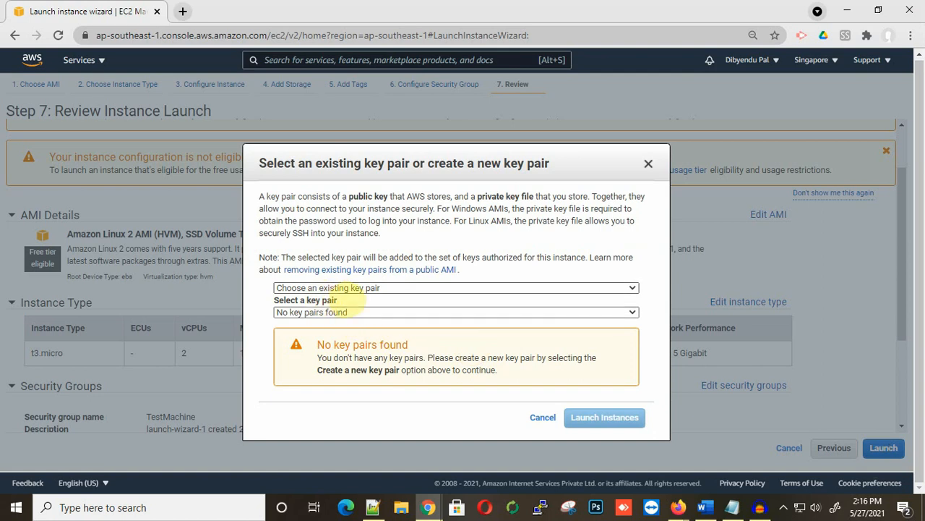
{"action": "left_click", "coordinate": [347, 289]}
{"action": "left_click", "coordinate": [344, 312]}
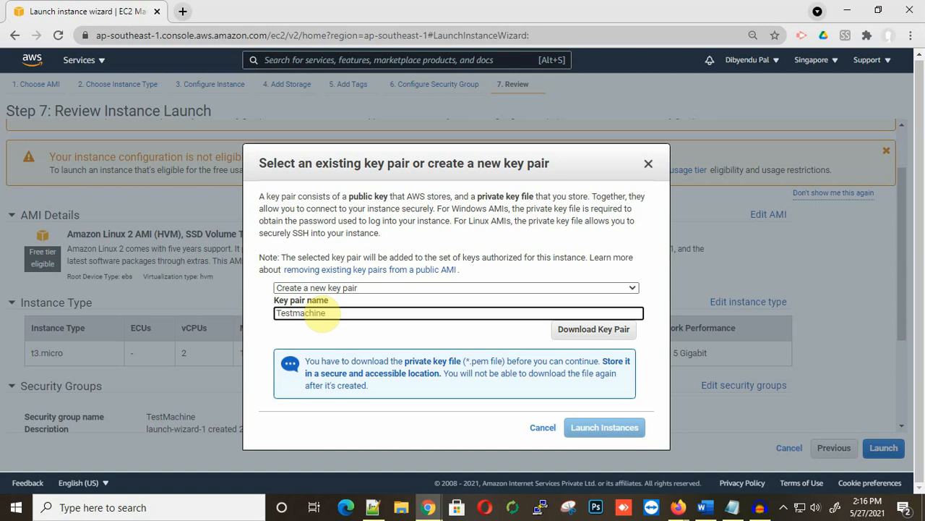
Step: Save Testmachine.pem to Downloads and launch the instance
{"action": "left_click", "coordinate": [589, 329]}
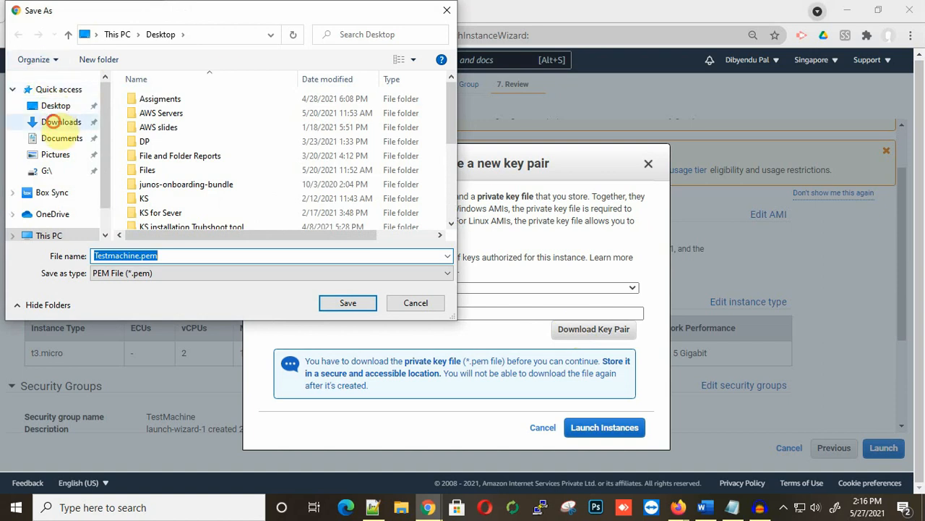
{"action": "left_click", "coordinate": [60, 121]}
{"action": "left_click", "coordinate": [350, 303]}
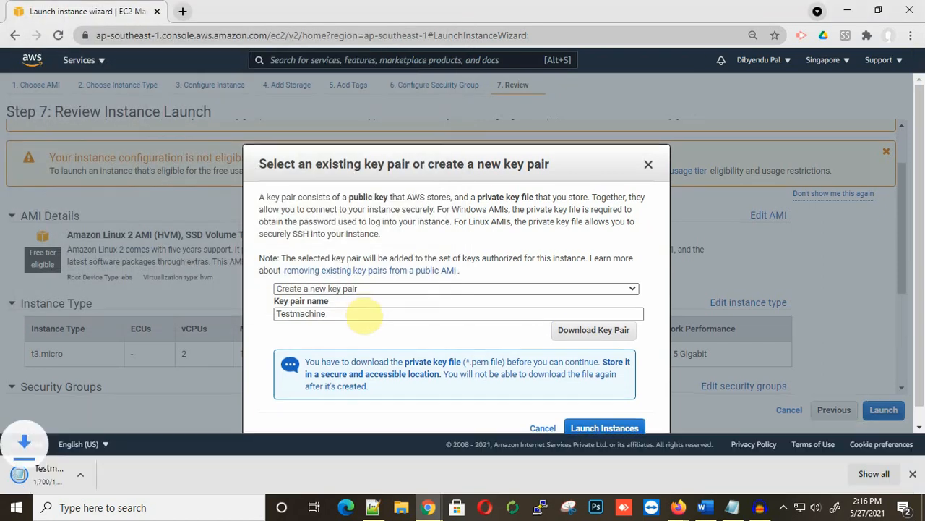
{"action": "scroll", "coordinate": [506, 347], "scroll_direction": "down", "scroll_amount": 1}
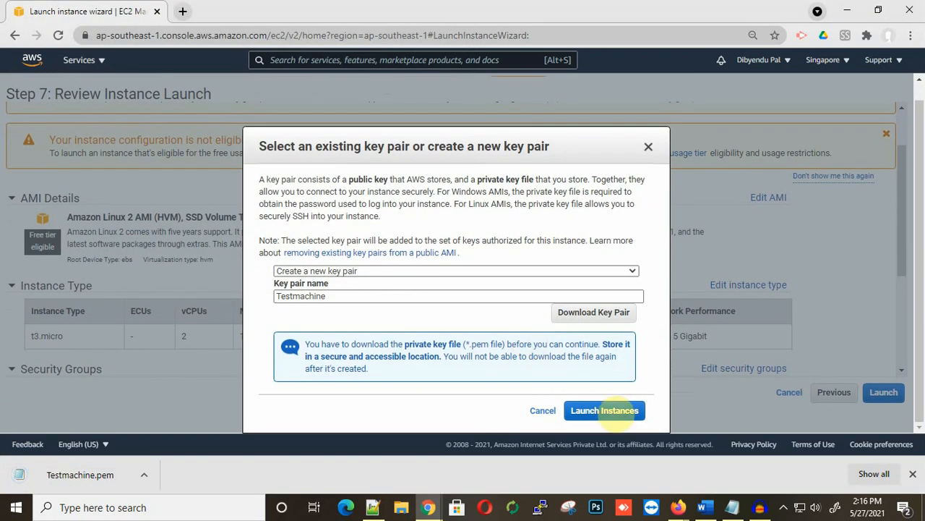
{"action": "left_click", "coordinate": [614, 411]}
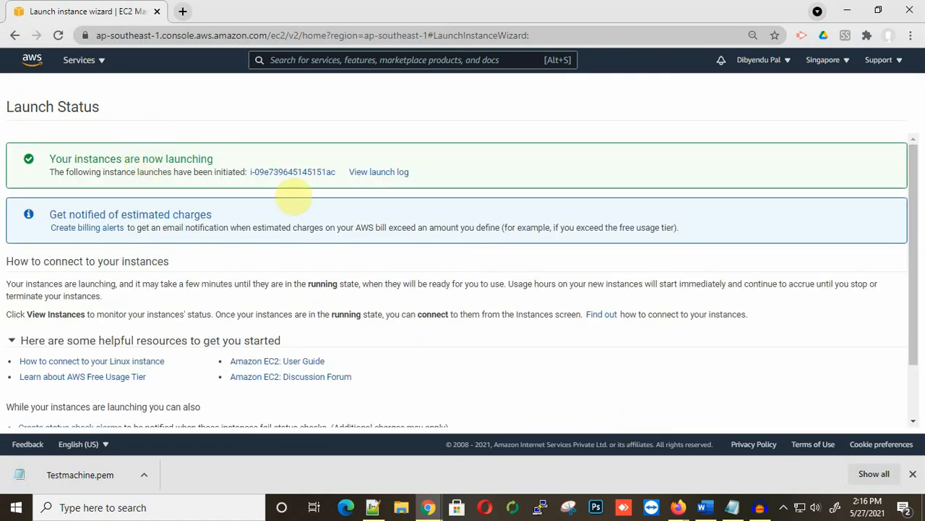
Step: Open the instances list and refresh it to update TestMachine's state to Running
{"action": "left_click", "coordinate": [307, 173]}
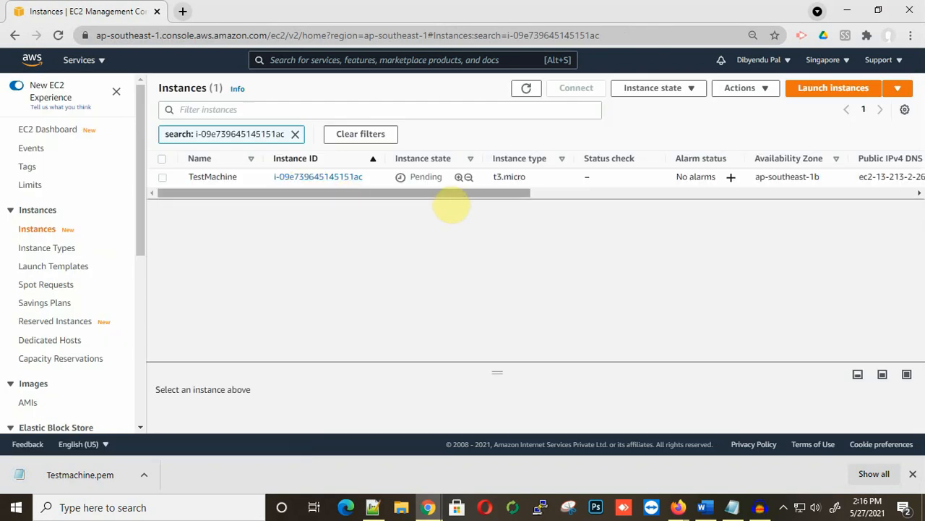
{"action": "left_click_drag", "start_coordinate": [451, 207], "coordinate": [422, 200]}
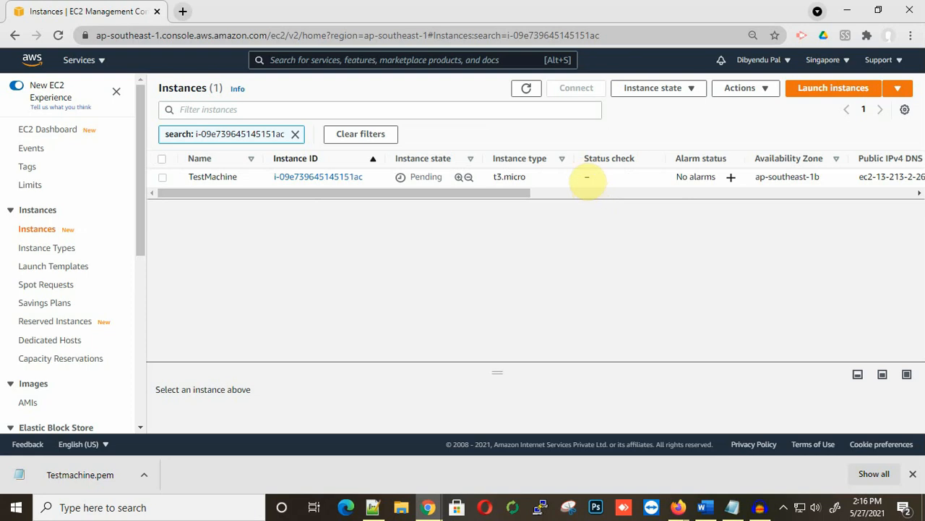
{"action": "left_click", "coordinate": [527, 88]}
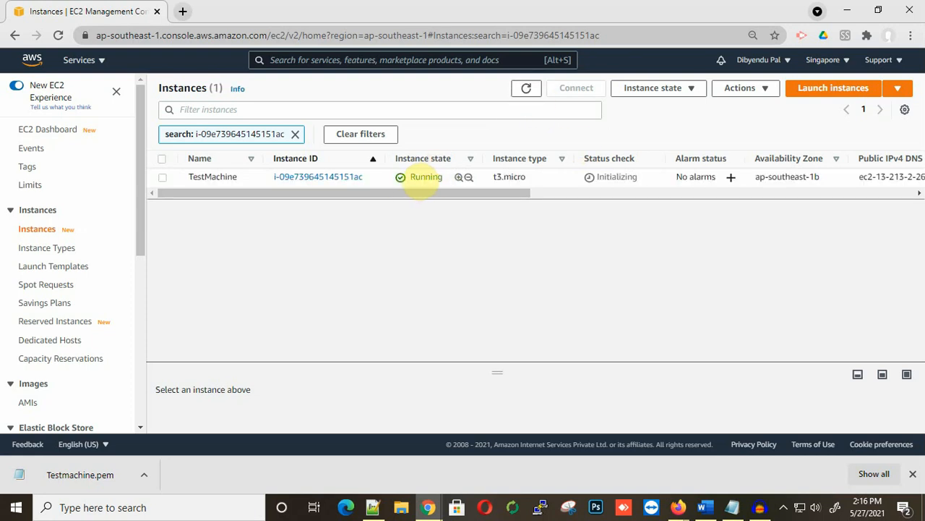
Step: Select TestMachine and enlarge its details panel showing public IPv4 13.213.2.26
{"action": "left_click", "coordinate": [391, 176]}
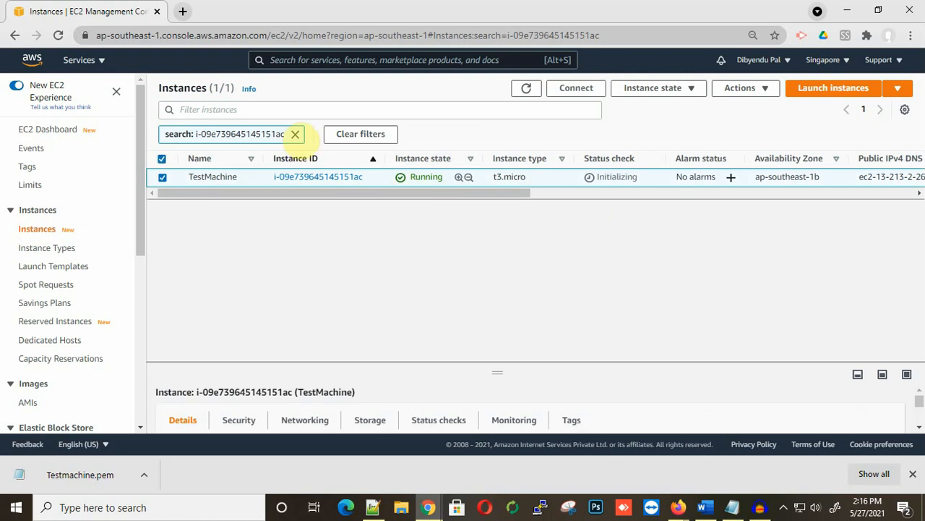
{"action": "left_click", "coordinate": [162, 159]}
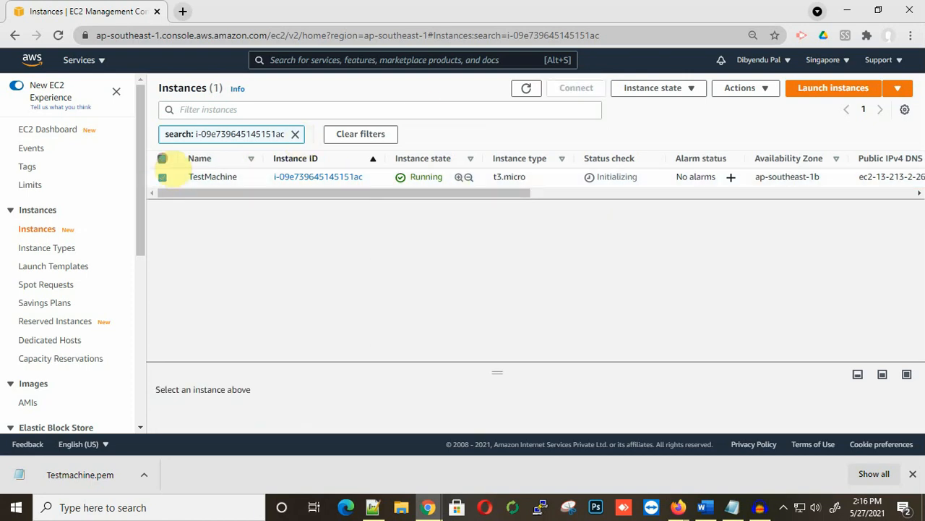
{"action": "left_click", "coordinate": [160, 179]}
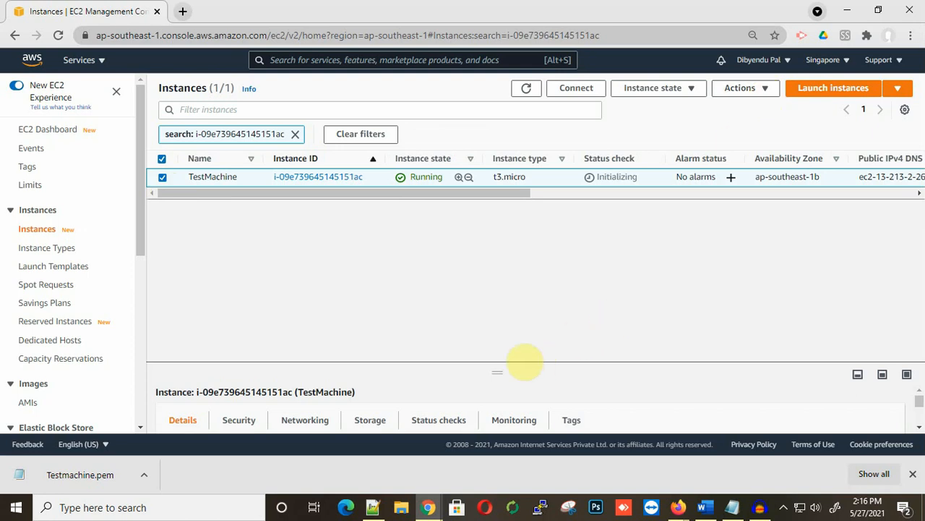
{"action": "left_click_drag", "start_coordinate": [498, 372], "coordinate": [498, 260]}
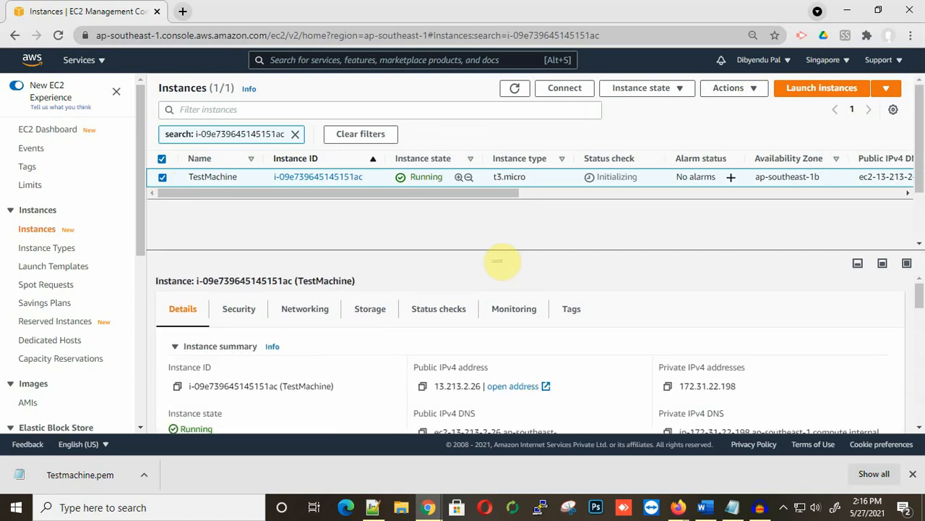
{"action": "scroll", "coordinate": [520, 317], "scroll_direction": "down", "scroll_amount": 3}
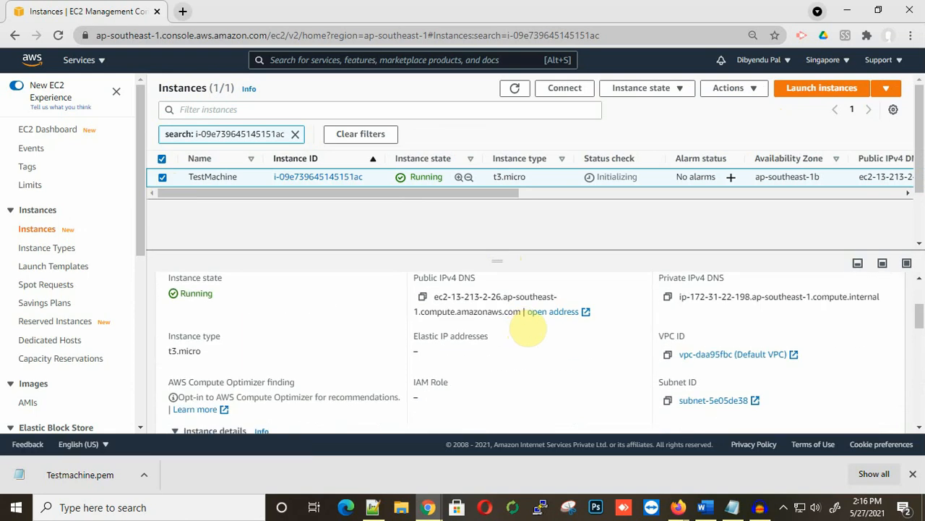
{"action": "scroll", "coordinate": [527, 326], "scroll_direction": "up", "scroll_amount": 3}
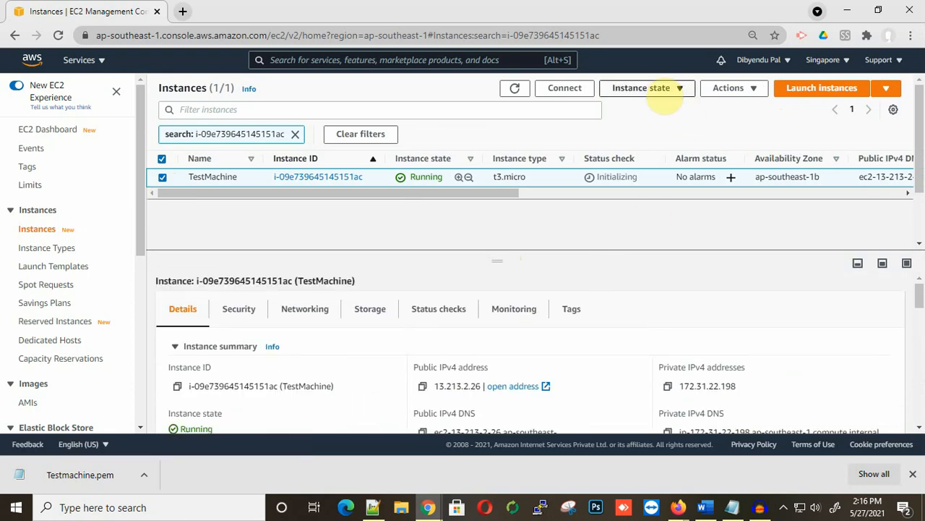
Step: Get TestMachine's instance screenshot via Actions > Monitor and troubleshoot, showing its Amazon Linux 2 login prompt
{"action": "left_click", "coordinate": [664, 93]}
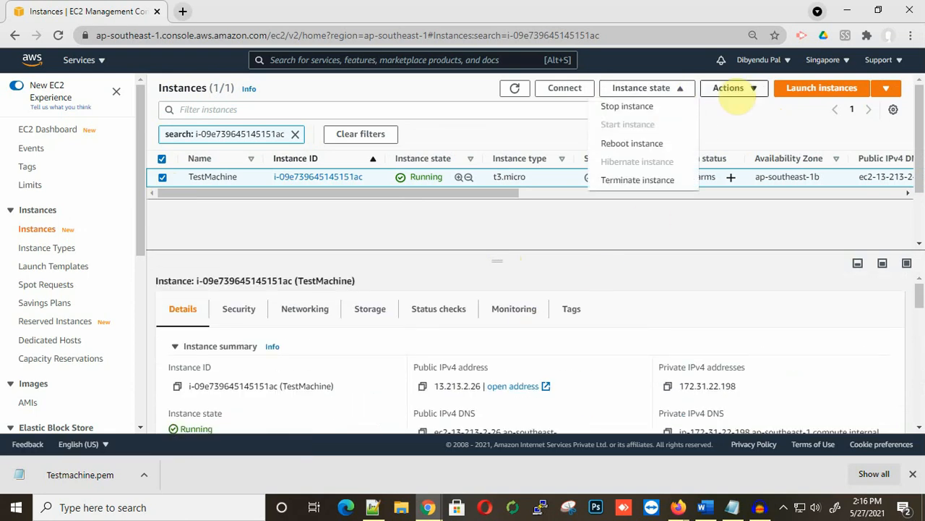
{"action": "left_click", "coordinate": [730, 88]}
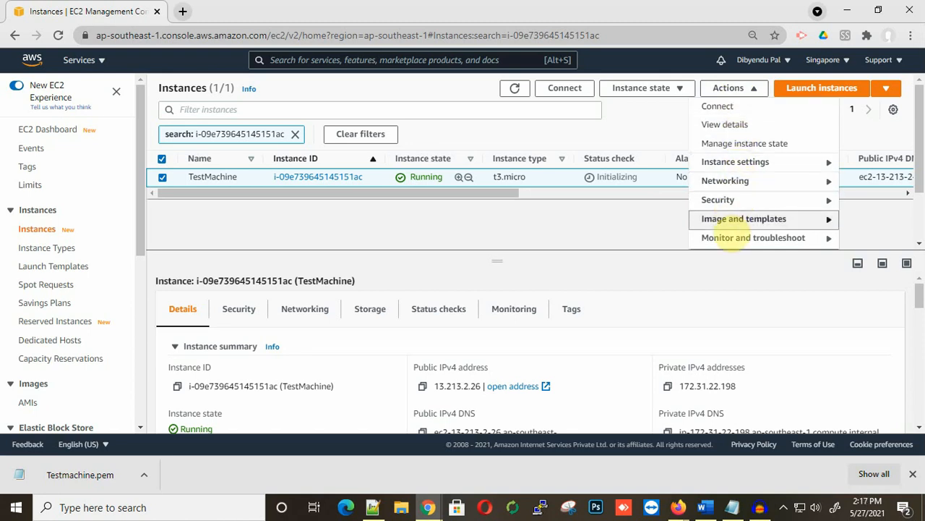
{"action": "left_click", "coordinate": [734, 240]}
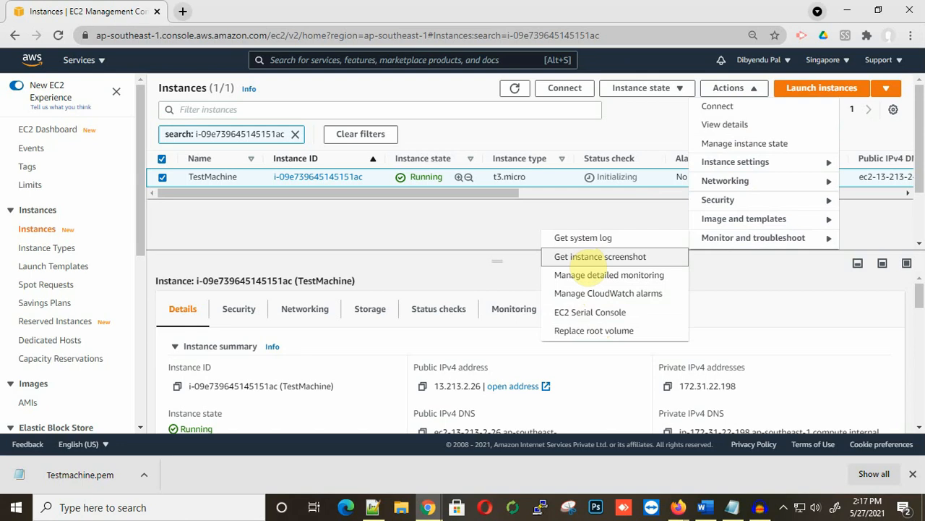
{"action": "left_click", "coordinate": [587, 258]}
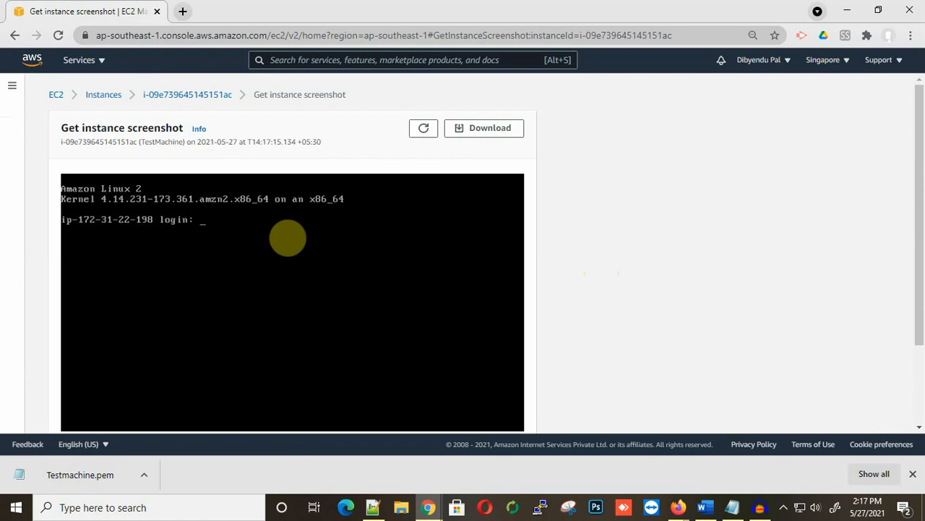
{"action": "scroll", "coordinate": [596, 282], "scroll_direction": "down", "scroll_amount": 2}
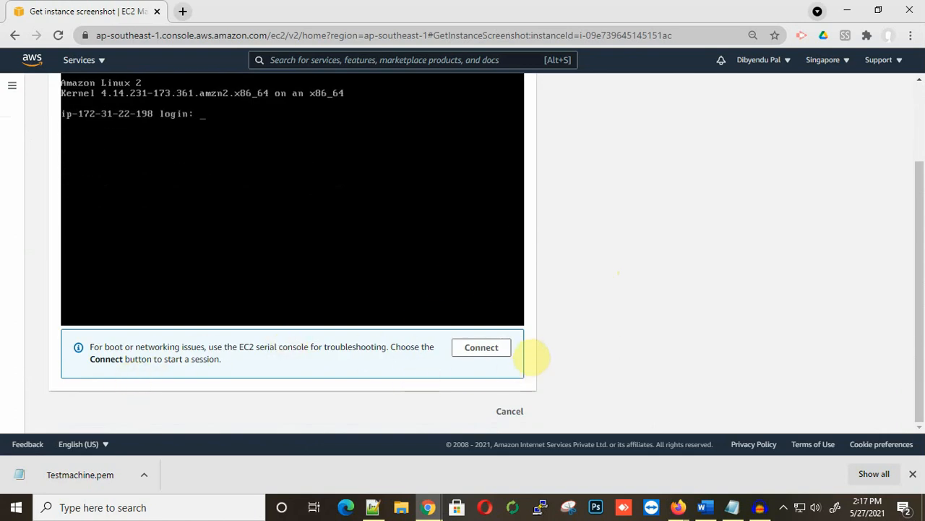
{"action": "left_click", "coordinate": [481, 348]}
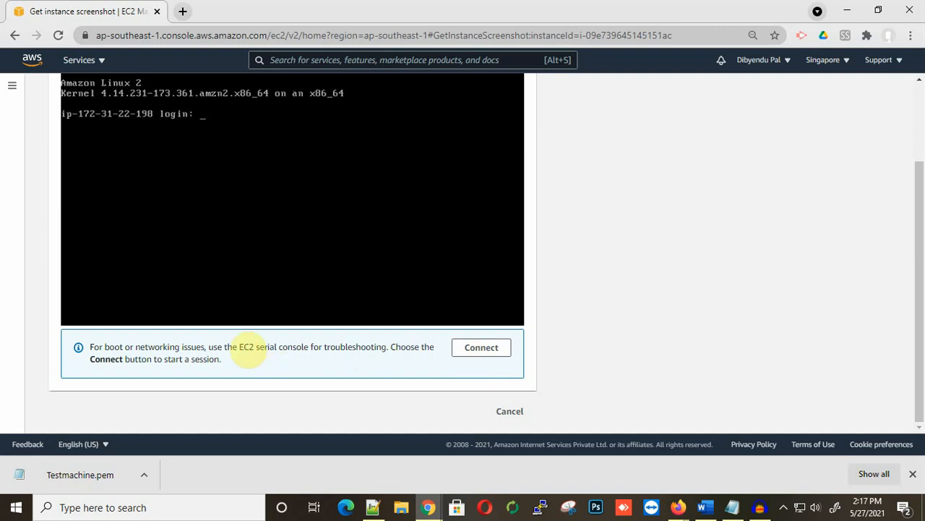
{"action": "left_click_drag", "start_coordinate": [244, 349], "coordinate": [310, 348]}
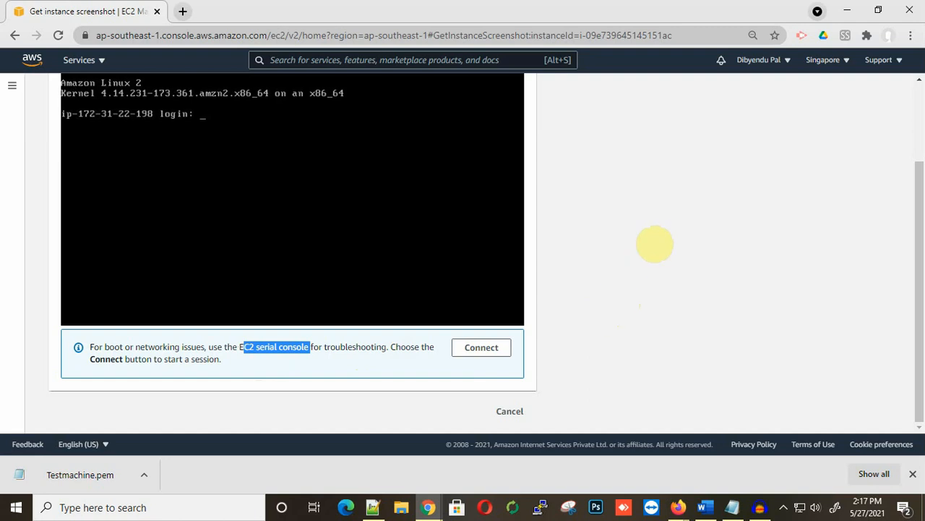
{"action": "left_click", "coordinate": [90, 507]}
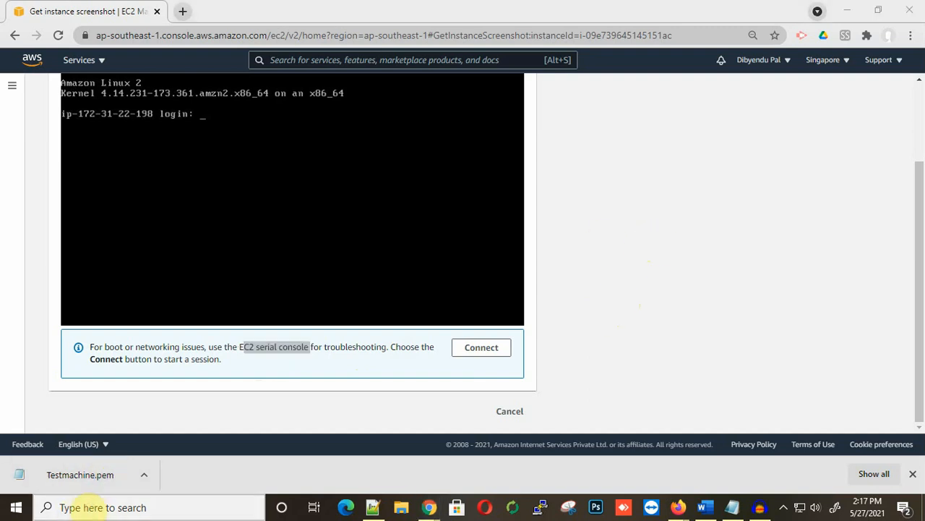
Step: Search 'putt' from the Windows taskbar and launch PuTTYgen from the Apps results
{"action": "type", "text": "pp"}
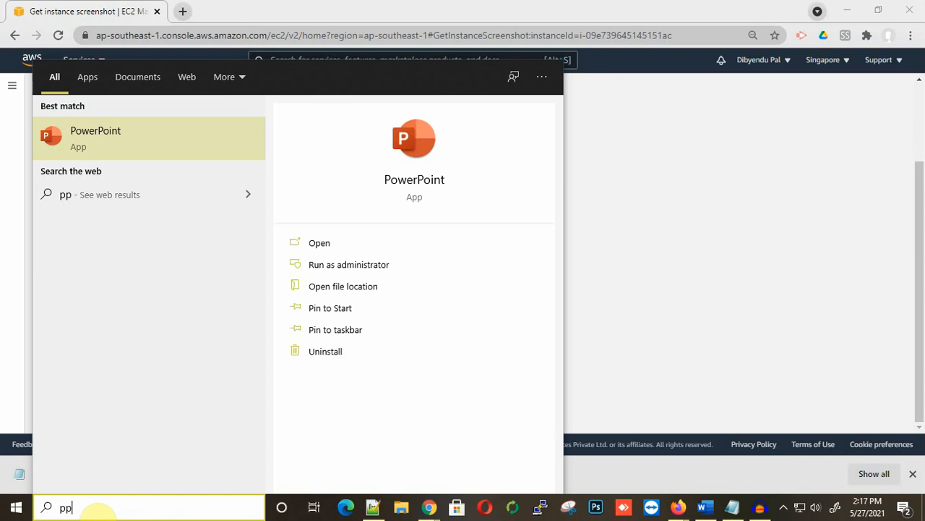
{"action": "key", "text": "BackSpace"}
{"action": "key", "text": "BackSpace"}
{"action": "type", "text": "putt"}
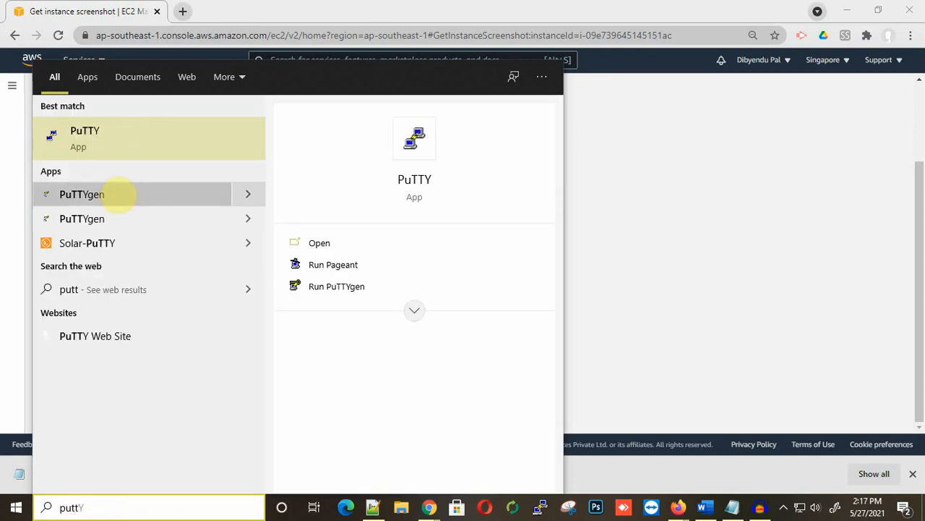
{"action": "left_click", "coordinate": [84, 194]}
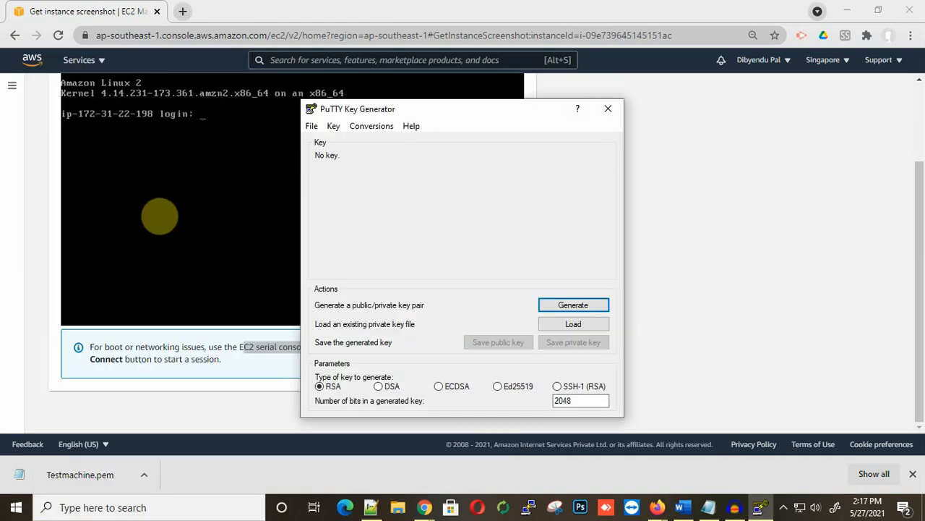
Step: Import the Testmachine.pem key from the Downloads folder into PuTTYgen
{"action": "left_click", "coordinate": [369, 126]}
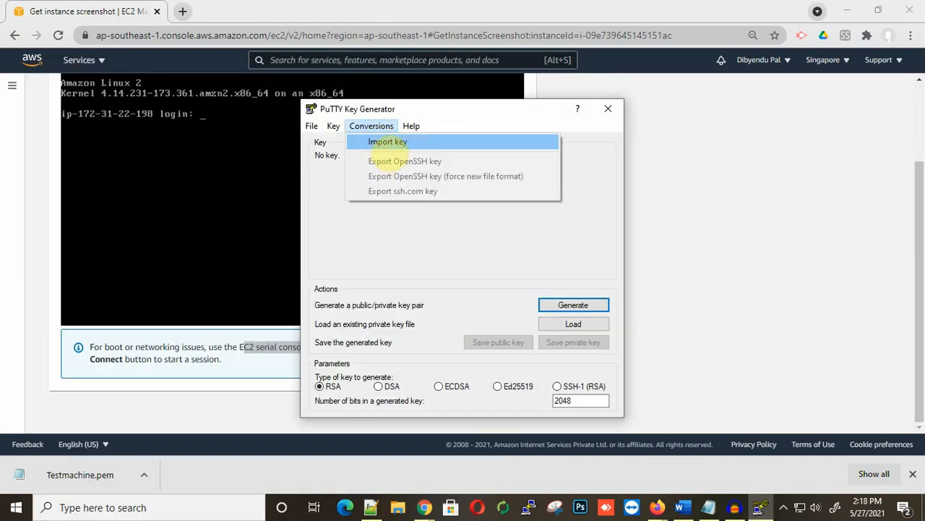
{"action": "left_click", "coordinate": [378, 141]}
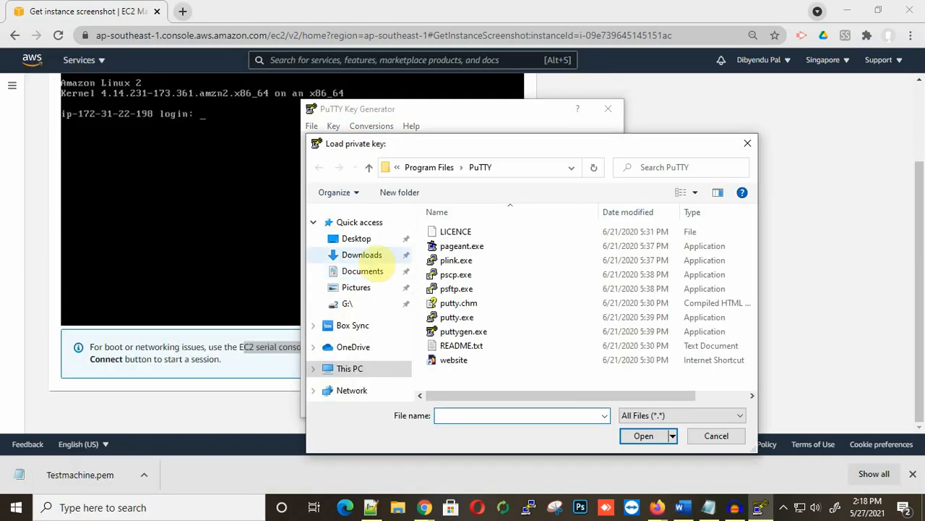
{"action": "left_click", "coordinate": [355, 239]}
{"action": "left_click", "coordinate": [359, 255]}
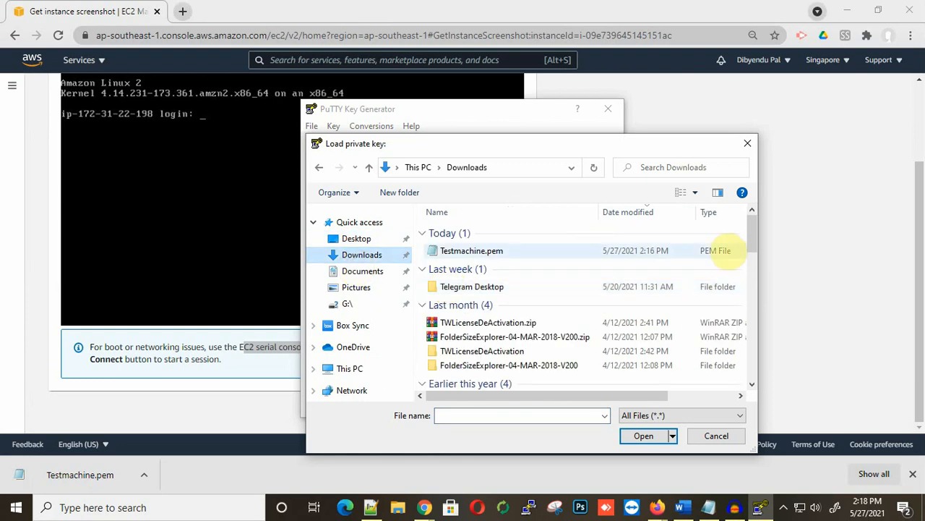
{"action": "left_click", "coordinate": [471, 251]}
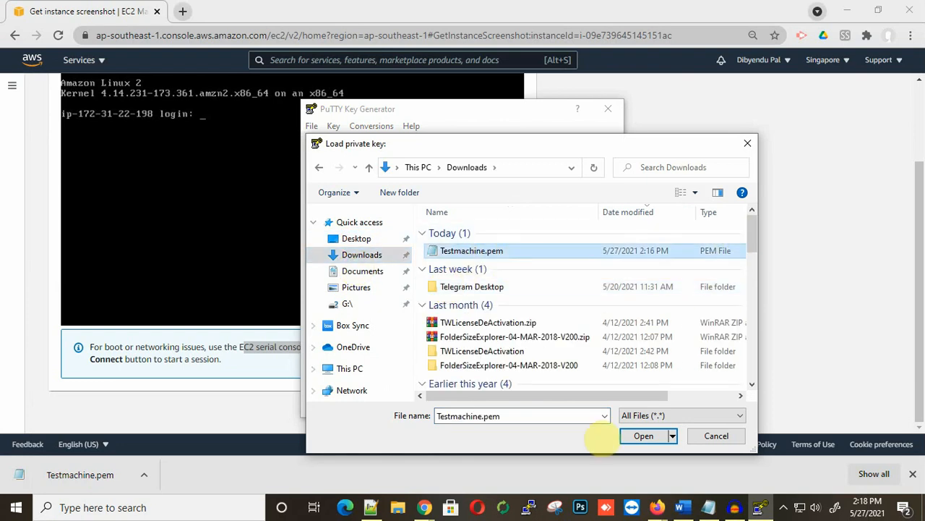
{"action": "left_click", "coordinate": [644, 436]}
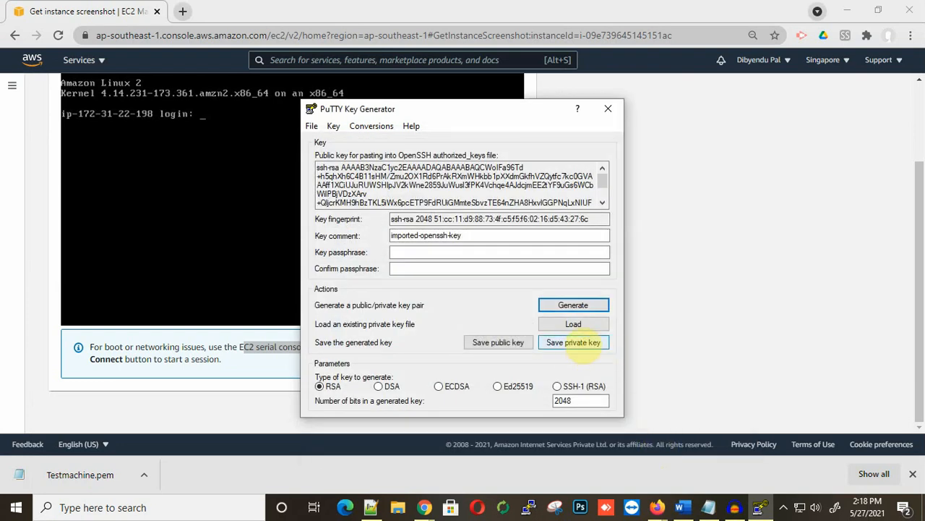
Step: Save the key without a passphrase as private key Testmachine.ppk in Downloads
{"action": "left_click", "coordinate": [575, 346]}
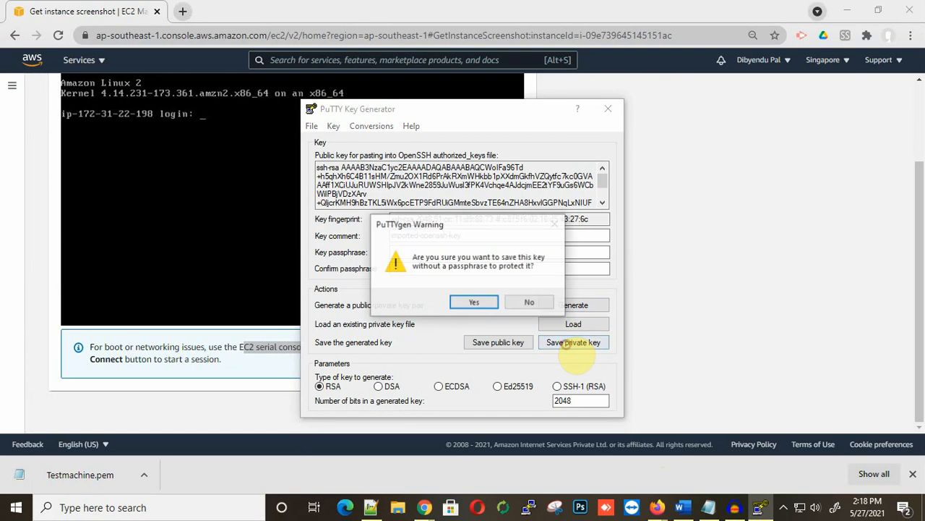
{"action": "left_click", "coordinate": [475, 302]}
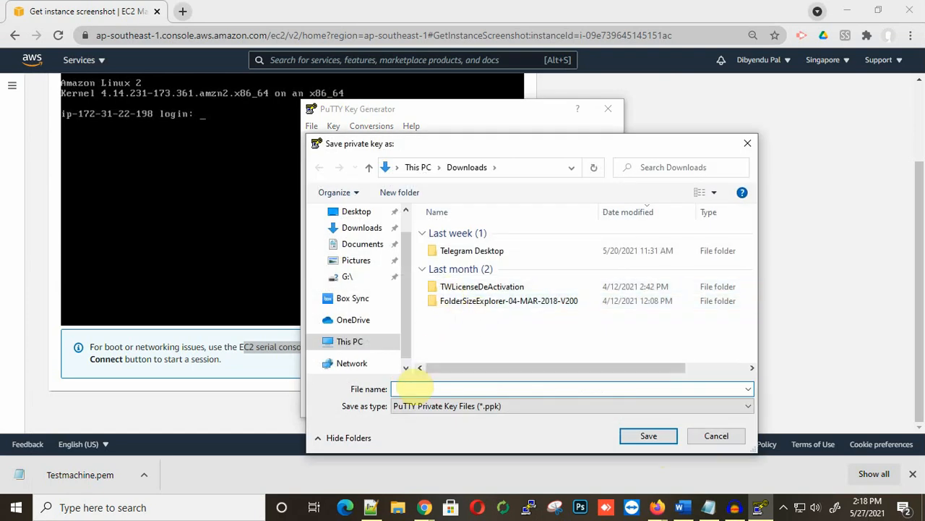
{"action": "left_click", "coordinate": [413, 388]}
{"action": "type", "text": "Test"}
{"action": "key", "text": "Down"}
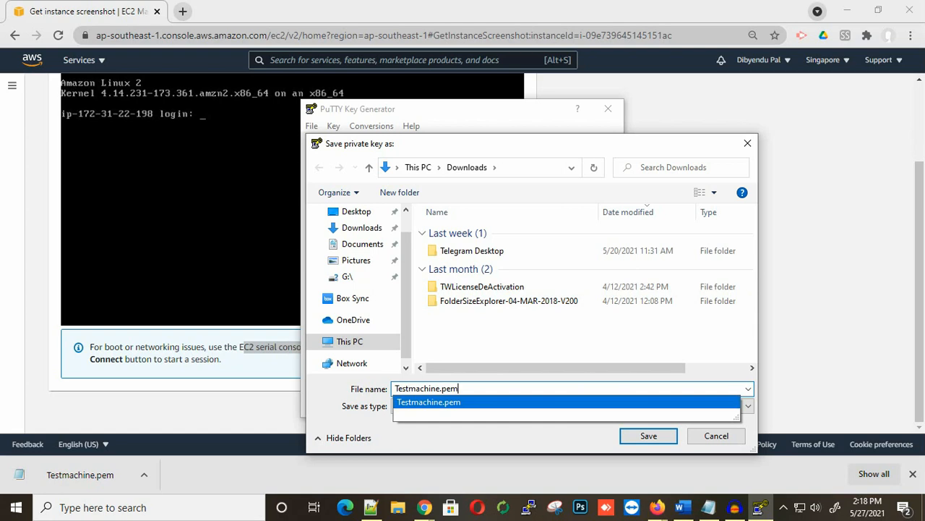
{"action": "key", "text": "BackSpace"}
{"action": "key", "text": "BackSpace"}
{"action": "key", "text": "BackSpace"}
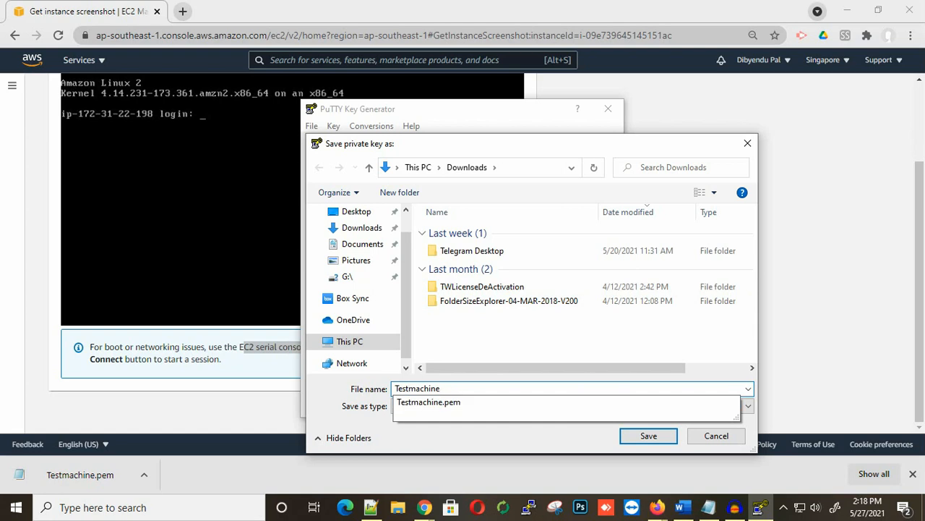
{"action": "left_click", "coordinate": [580, 335]}
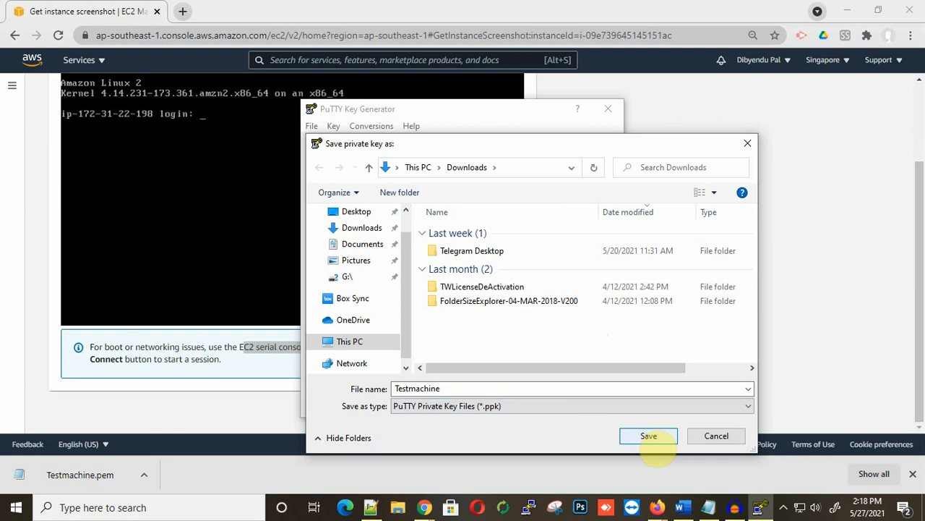
{"action": "left_click", "coordinate": [648, 436]}
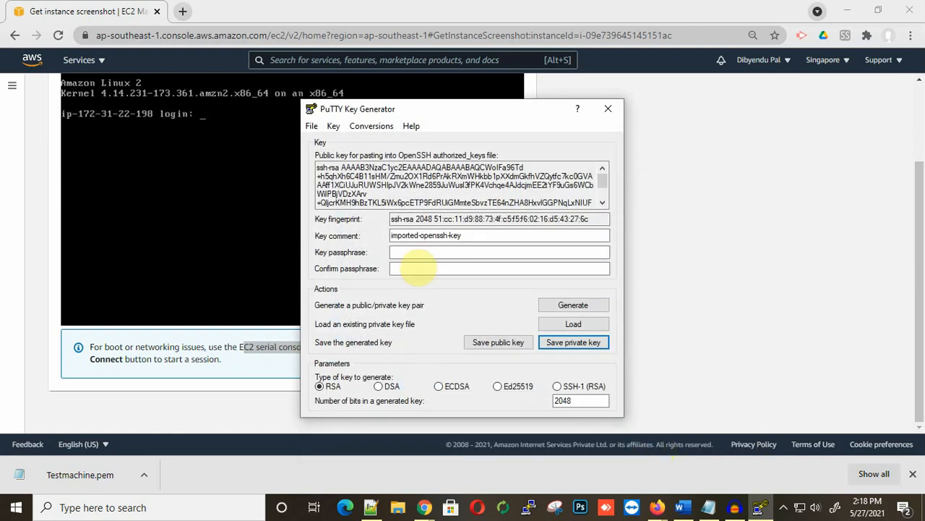
Step: Close PuTTYgen and open the PuTTY Configuration window, moving it aside
{"action": "left_click", "coordinate": [608, 108]}
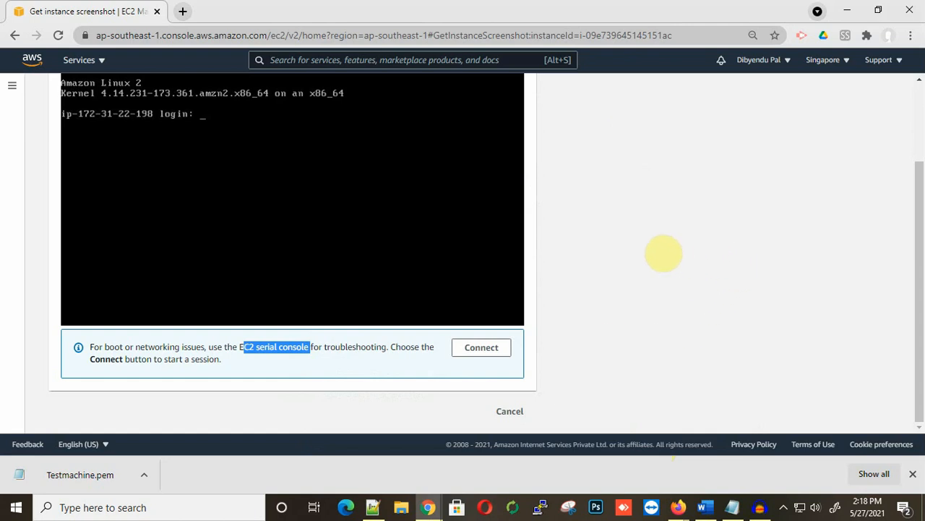
{"action": "left_click", "coordinate": [540, 507]}
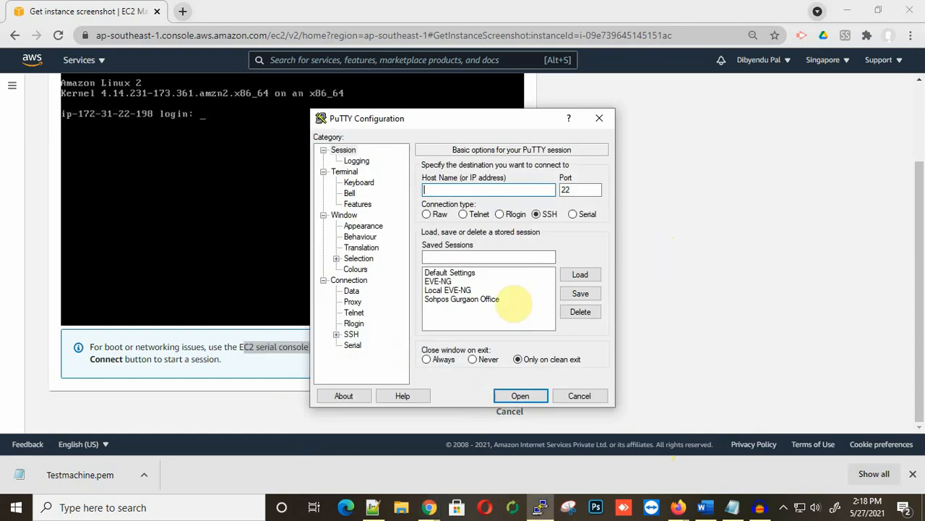
{"action": "left_click_drag", "start_coordinate": [450, 122], "coordinate": [624, 138]}
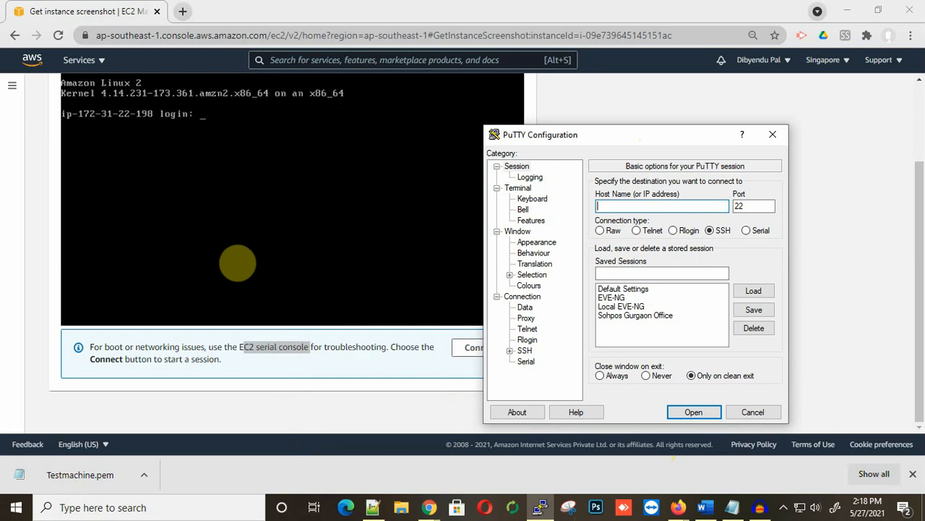
{"action": "scroll", "coordinate": [237, 263], "scroll_direction": "up", "scroll_amount": 1}
{"action": "scroll", "coordinate": [237, 262], "scroll_direction": "down", "scroll_amount": 1}
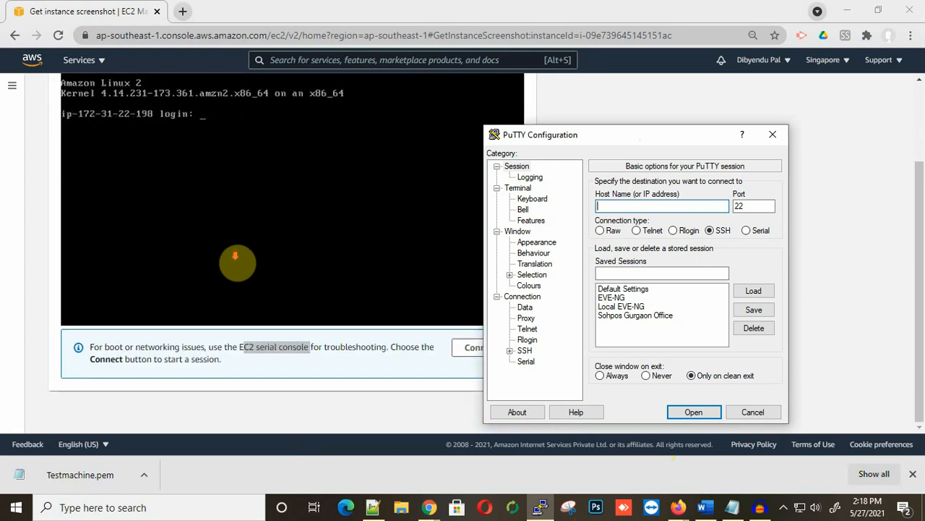
{"action": "scroll", "coordinate": [237, 261], "scroll_direction": "up", "scroll_amount": 2}
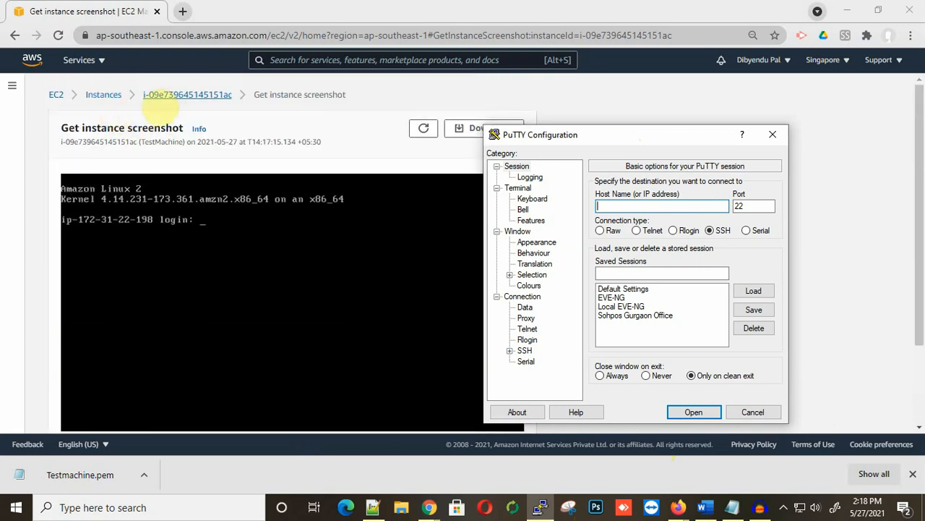
Step: Copy TestMachine's public IPv4 address from its Networking tab and return to PuTTY
{"action": "left_click", "coordinate": [155, 94]}
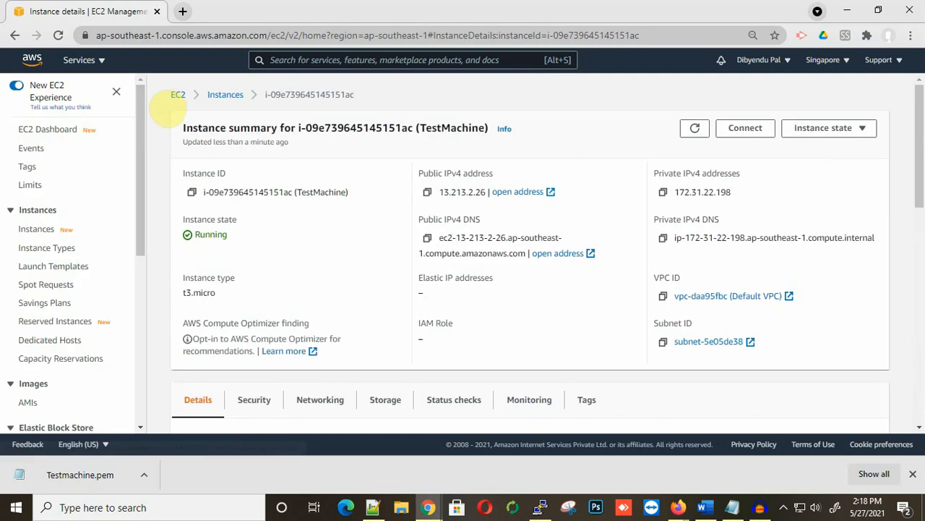
{"action": "scroll", "coordinate": [428, 316], "scroll_direction": "down", "scroll_amount": 1}
{"action": "scroll", "coordinate": [428, 316], "scroll_direction": "down", "scroll_amount": 3}
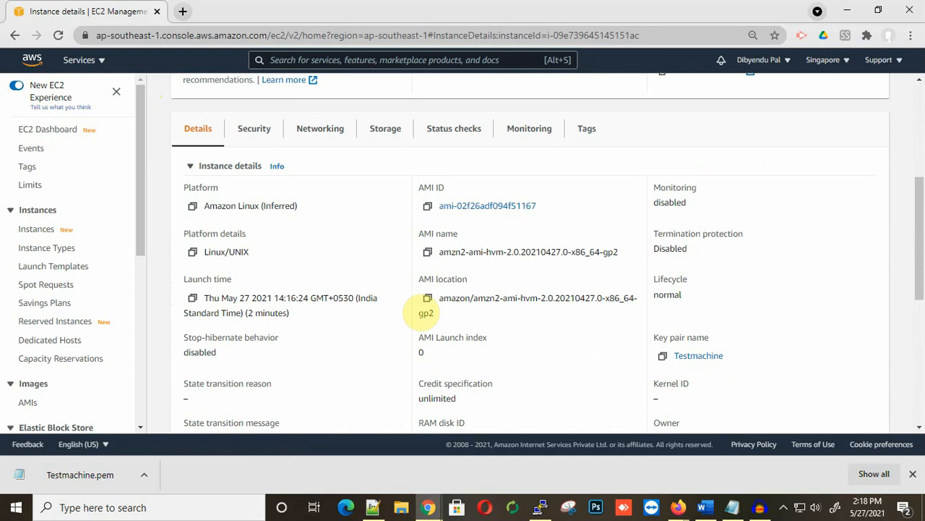
{"action": "scroll", "coordinate": [426, 312], "scroll_direction": "down", "scroll_amount": 1}
{"action": "scroll", "coordinate": [296, 229], "scroll_direction": "up", "scroll_amount": 2}
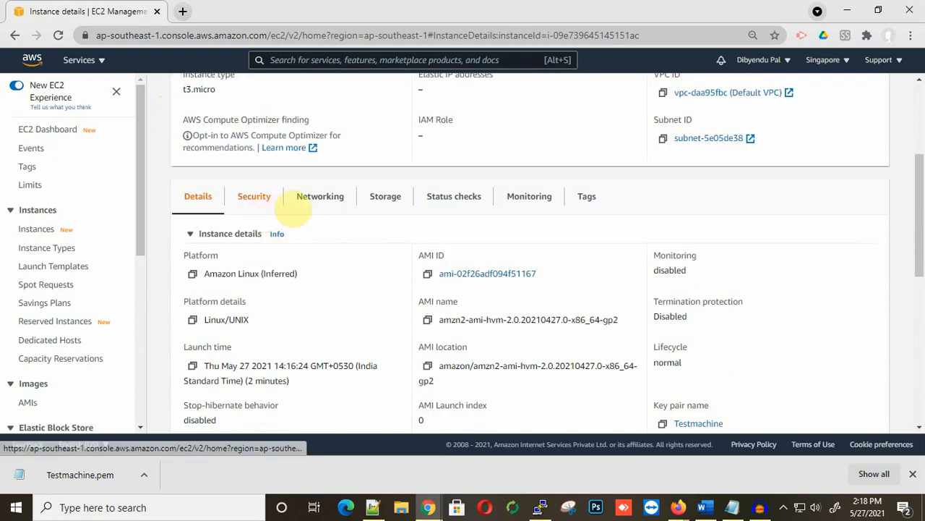
{"action": "left_click", "coordinate": [320, 201]}
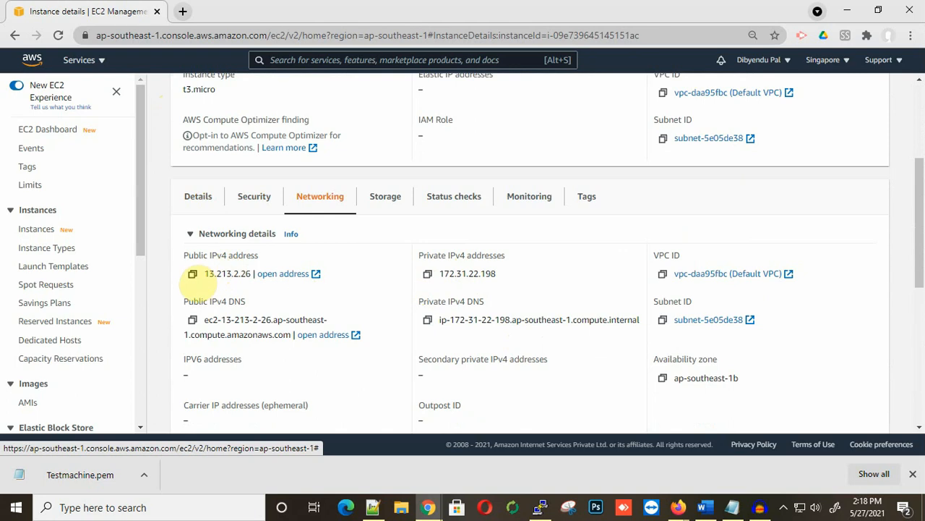
{"action": "left_click", "coordinate": [192, 273]}
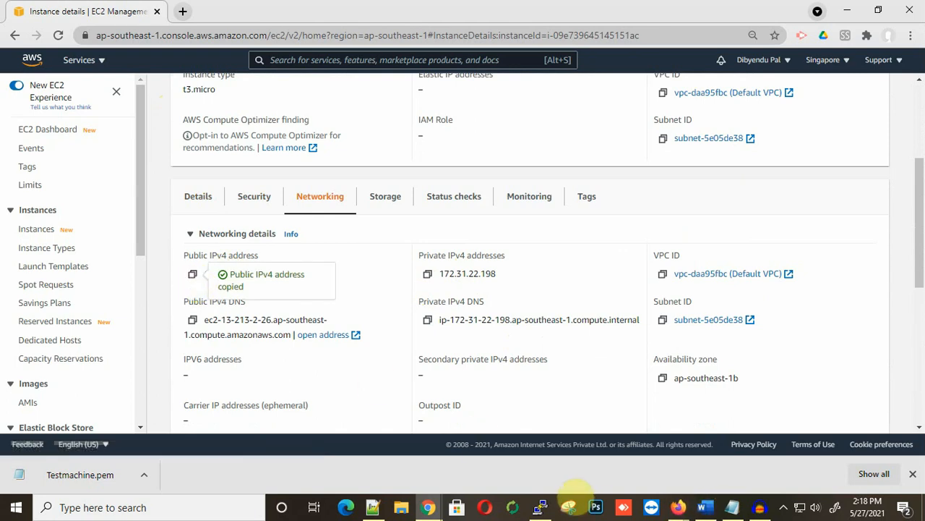
{"action": "left_click", "coordinate": [540, 507]}
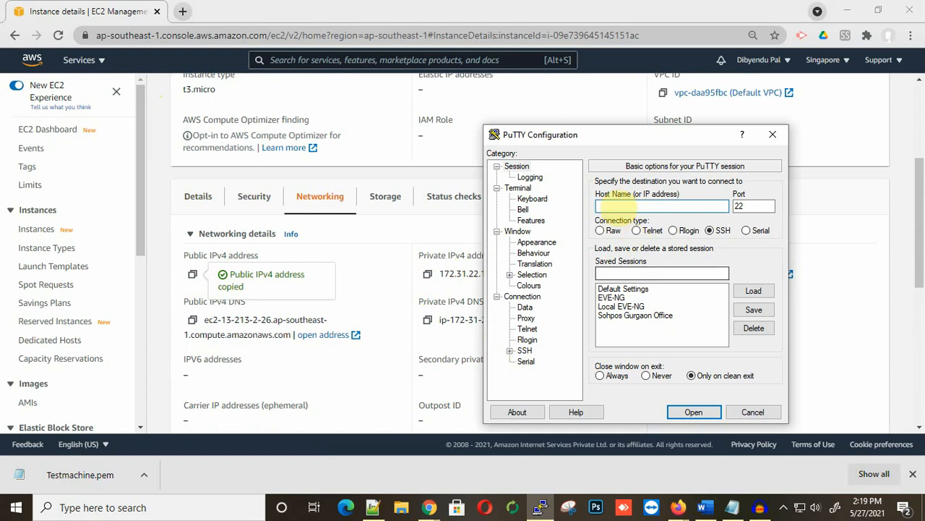
Step: Set the host name to 13.213.2.26 and the auto-login username to ec2-user
{"action": "left_click", "coordinate": [613, 207]}
{"action": "right_click", "coordinate": [613, 207]}
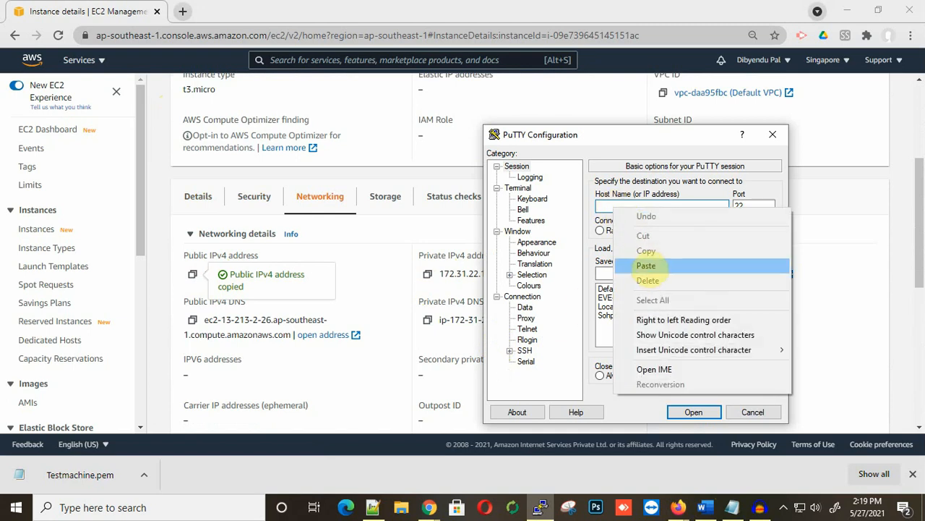
{"action": "left_click", "coordinate": [634, 265]}
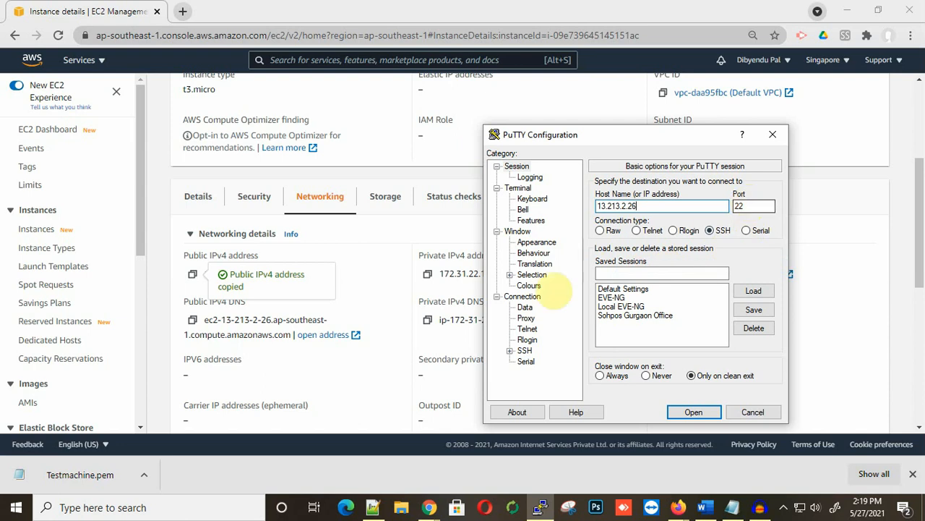
{"action": "left_click", "coordinate": [525, 307]}
{"action": "left_click", "coordinate": [693, 195]}
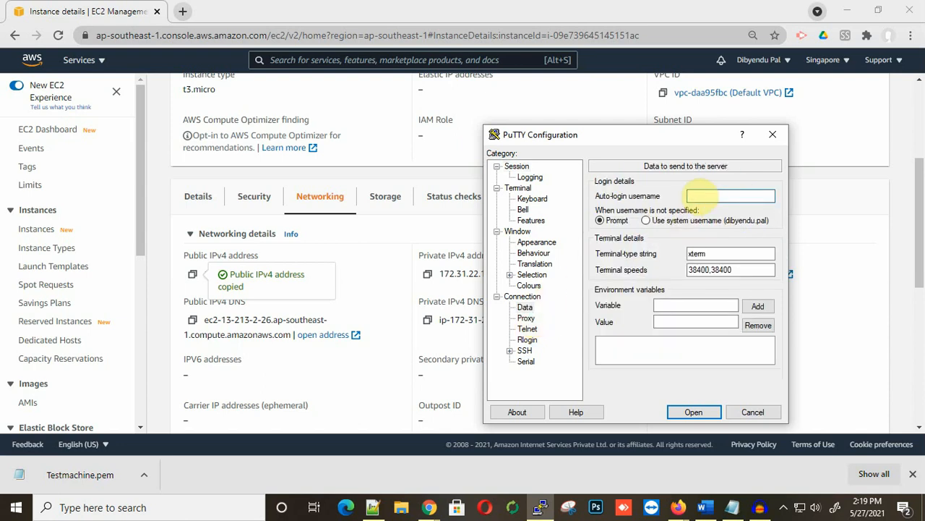
{"action": "type", "text": "ec"}
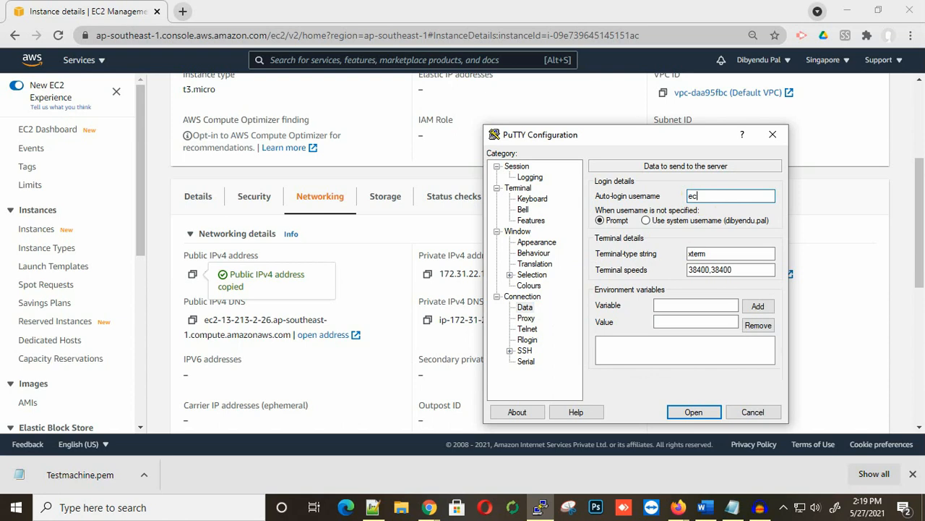
{"action": "type", "text": "2-user"}
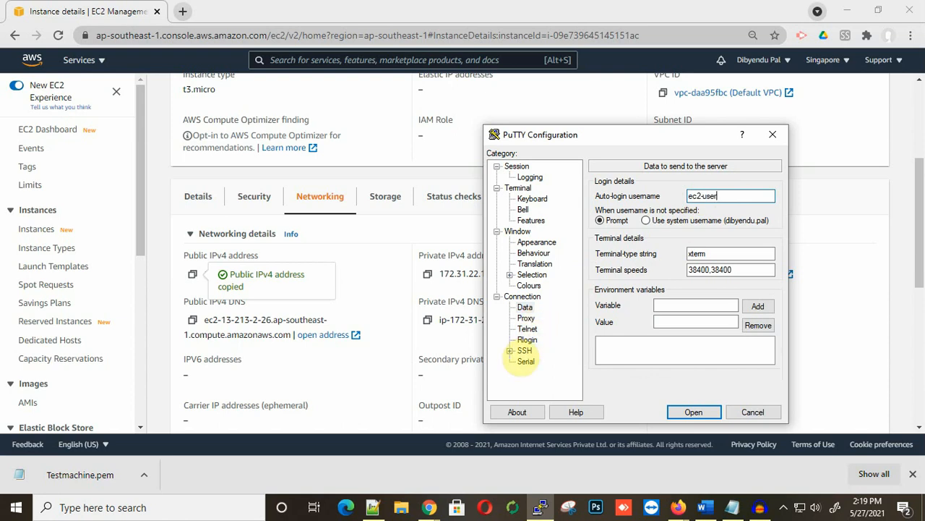
Step: Select Testmachine.ppk as the SSH authentication private key and open the connection
{"action": "left_click", "coordinate": [510, 350]}
{"action": "left_click", "coordinate": [537, 339]}
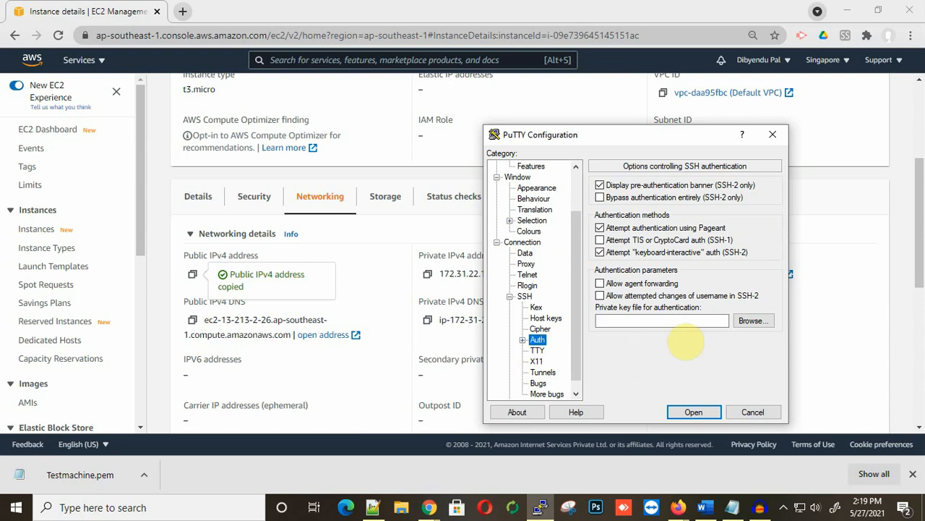
{"action": "left_click", "coordinate": [755, 321]}
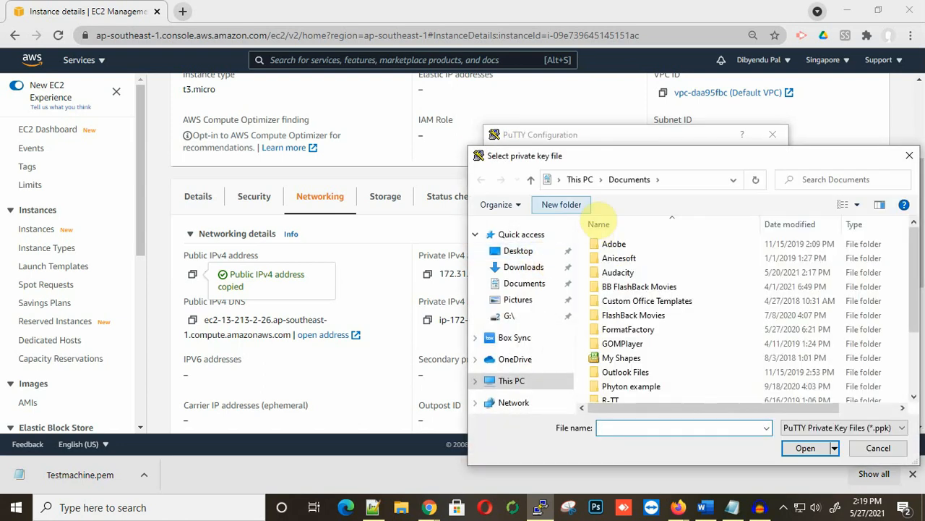
{"action": "left_click", "coordinate": [523, 267]}
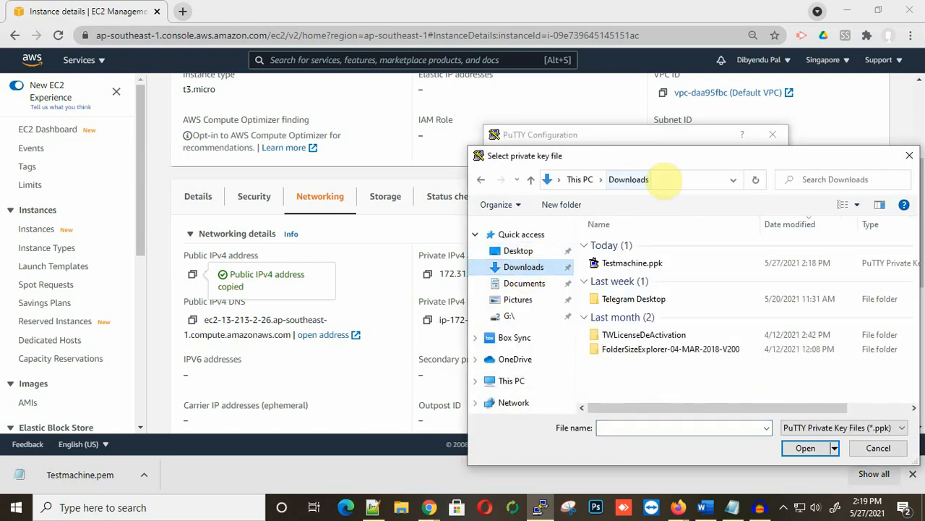
{"action": "left_click_drag", "start_coordinate": [664, 156], "coordinate": [574, 141]}
{"action": "left_click", "coordinate": [550, 248]}
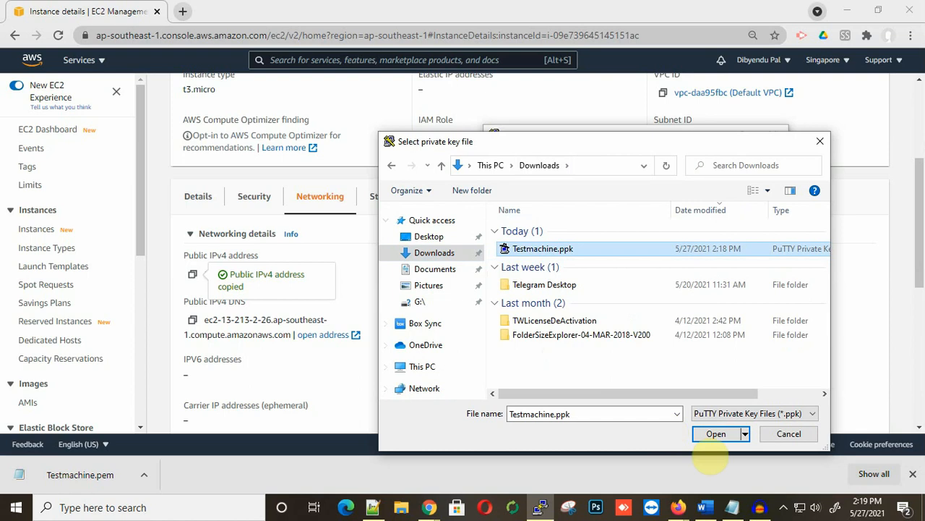
{"action": "left_click", "coordinate": [716, 433]}
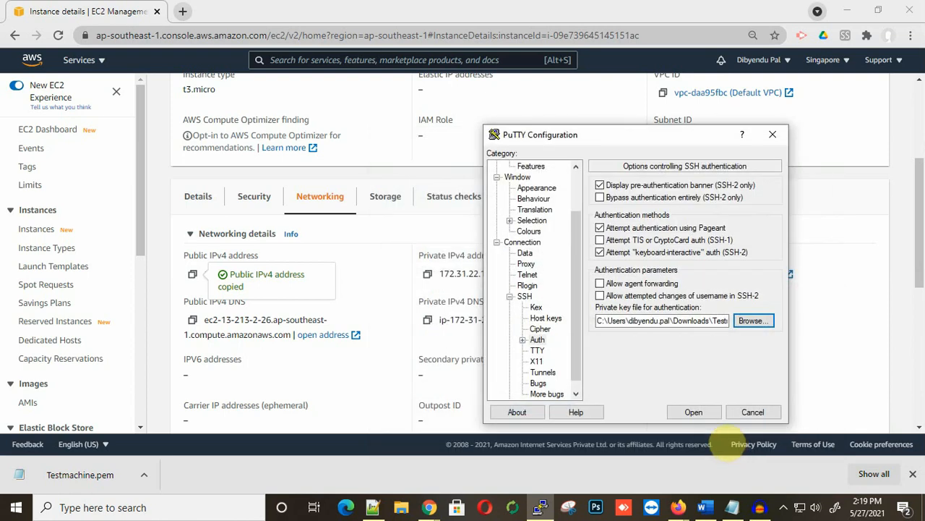
{"action": "left_click", "coordinate": [692, 412]}
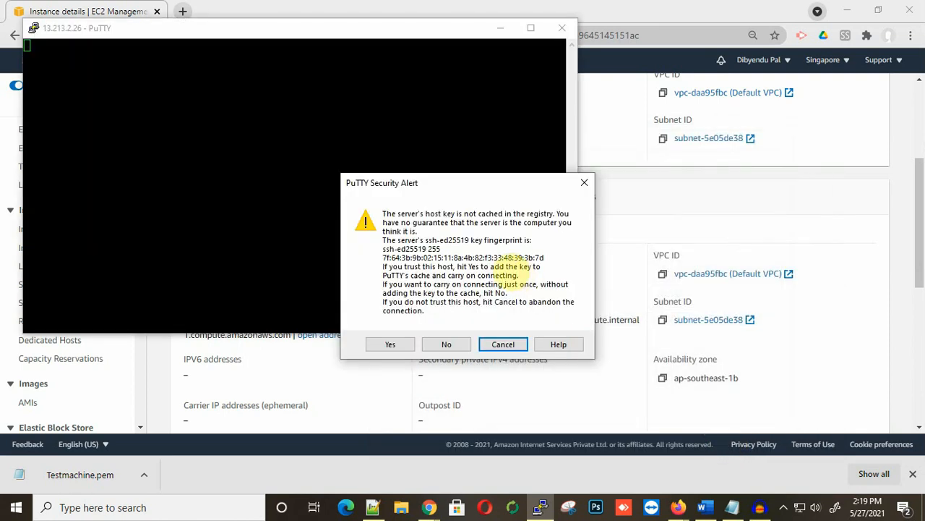
Step: Accept the server's host key and run 'which nano' to locate the editor
{"action": "left_click", "coordinate": [389, 344]}
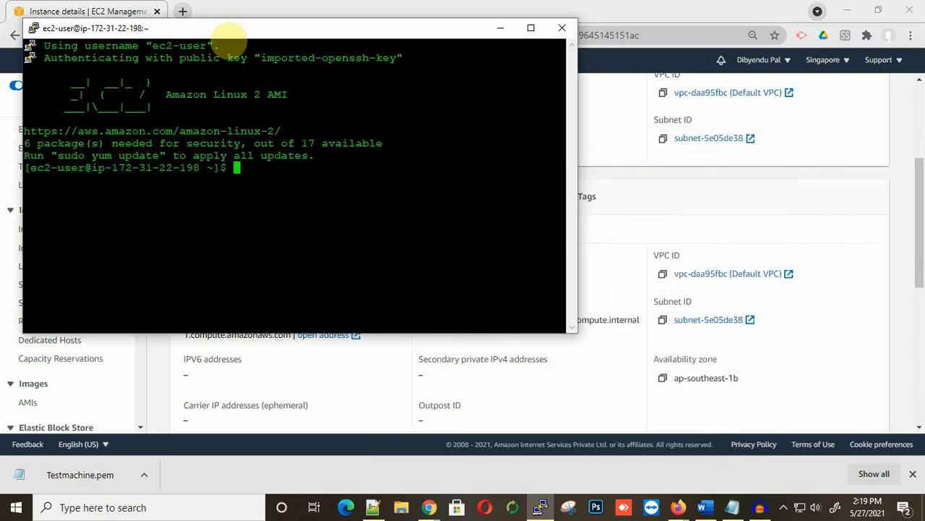
{"action": "left_click_drag", "start_coordinate": [229, 33], "coordinate": [438, 102]}
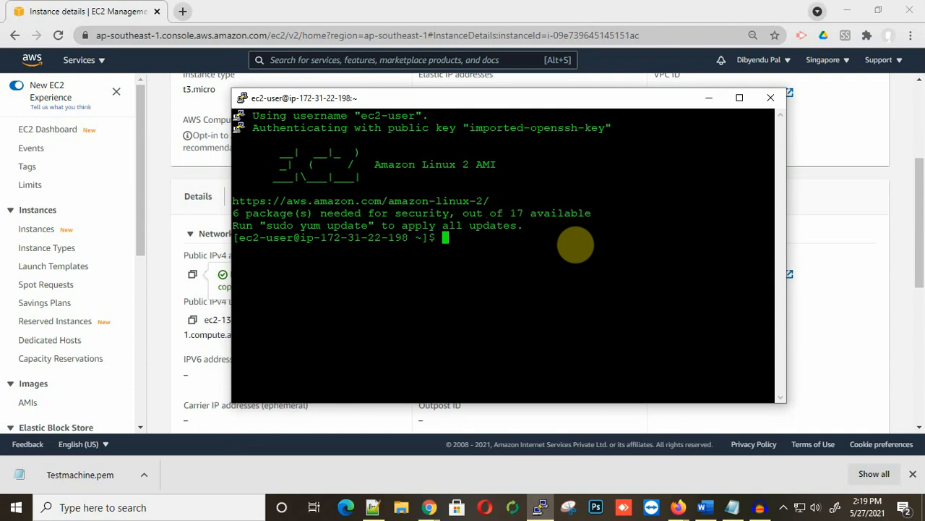
{"action": "type", "text": "which nano"}
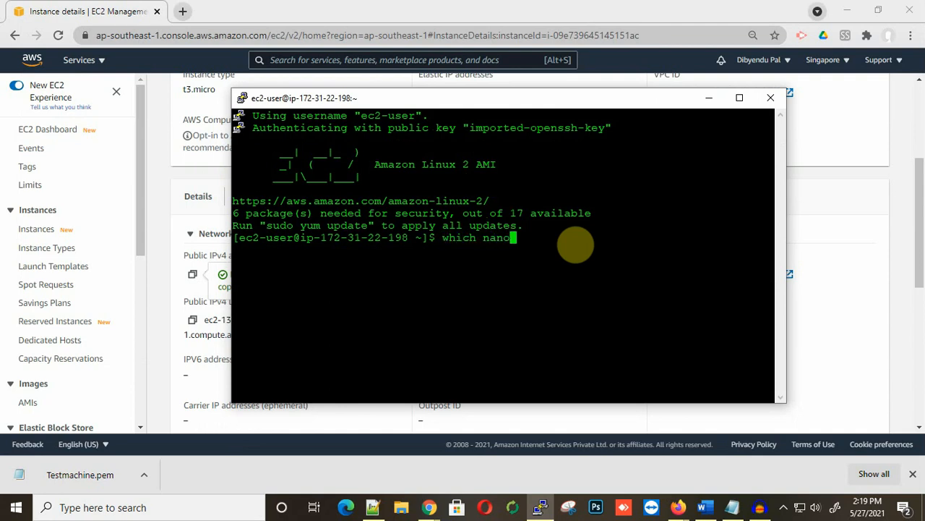
{"action": "key", "text": "Return"}
Step: Enter 'nano /etc/ssh/sshd_config', using Tab completion for the file name
{"action": "type", "text": "nano "}
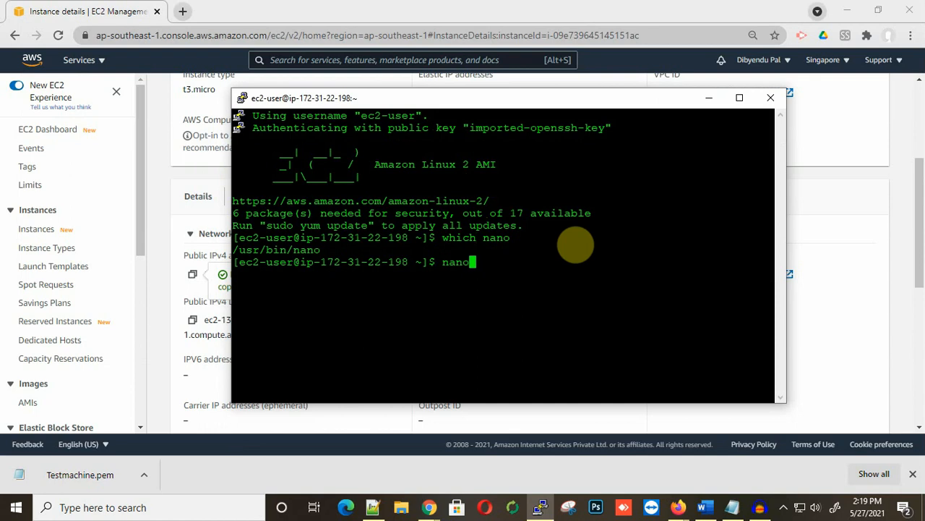
{"action": "type", "text": "/etc/ssc"}
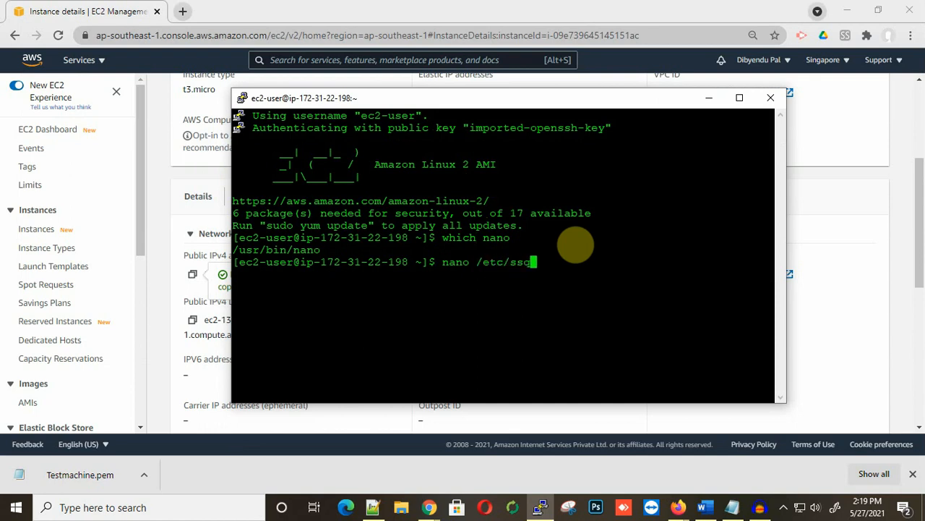
{"action": "key", "text": "BackSpace"}
{"action": "type", "text": "h/ssh"}
{"action": "key", "text": "Tab"}
{"action": "key", "text": "Tab"}
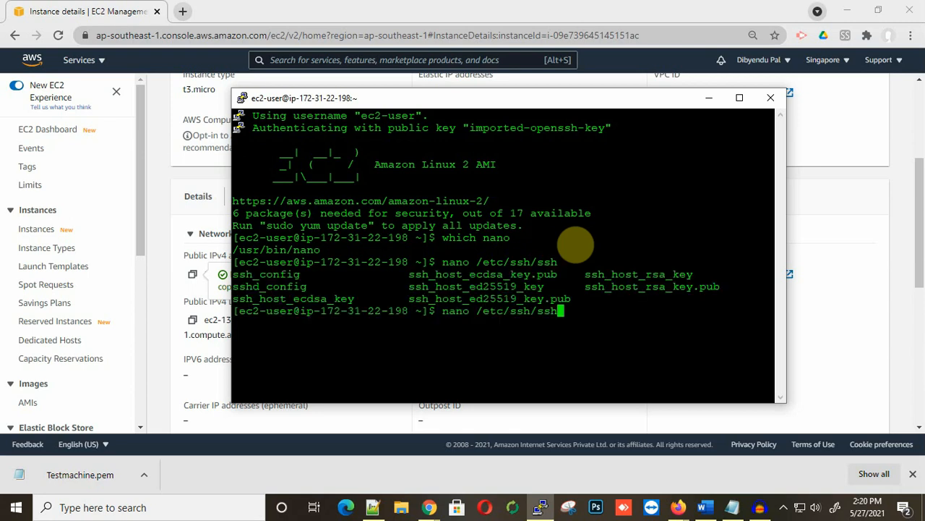
{"action": "type", "text": "d_config"}
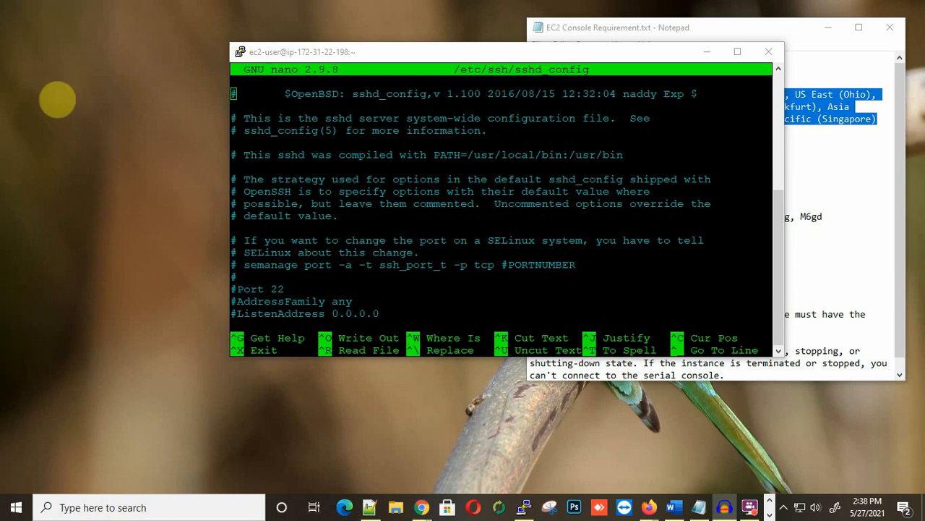
Step: Uncomment the PasswordAuthentication yes line in sshd_config
{"action": "left_click", "coordinate": [242, 115]}
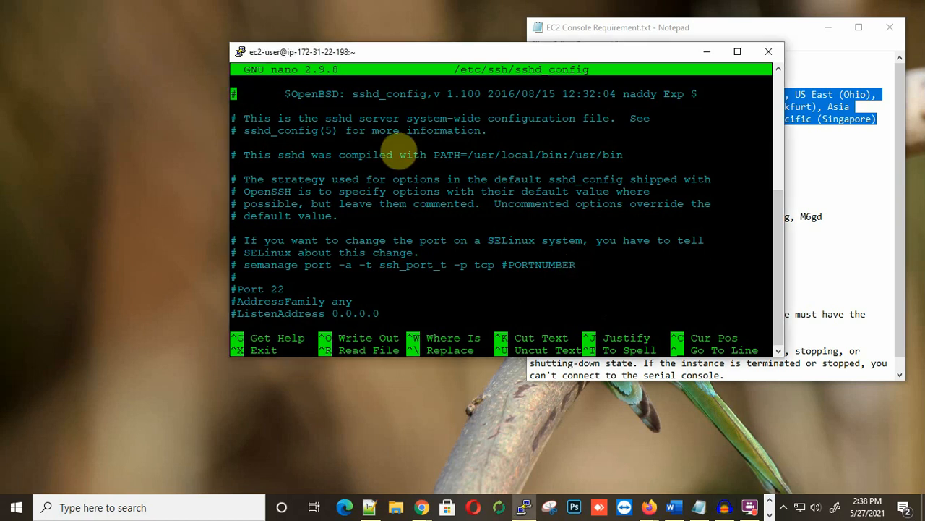
{"action": "key", "text": "Down"}
{"action": "key", "text": "Down"}
{"action": "key", "text": "Down"}
{"action": "key", "text": "Down"}
{"action": "key", "text": "Down"}
{"action": "key", "text": "Down"}
{"action": "key", "text": "Down"}
{"action": "key", "text": "Down"}
{"action": "key", "text": "Down"}
{"action": "key", "text": "Down"}
{"action": "key", "text": "Down"}
{"action": "key", "text": "Down"}
{"action": "key", "text": "Down"}
{"action": "key", "text": "Down"}
{"action": "key", "text": "Down"}
{"action": "key", "text": "Down"}
{"action": "key", "text": "Down"}
{"action": "key", "text": "Down"}
{"action": "key", "text": "Down"}
{"action": "key", "text": "Down"}
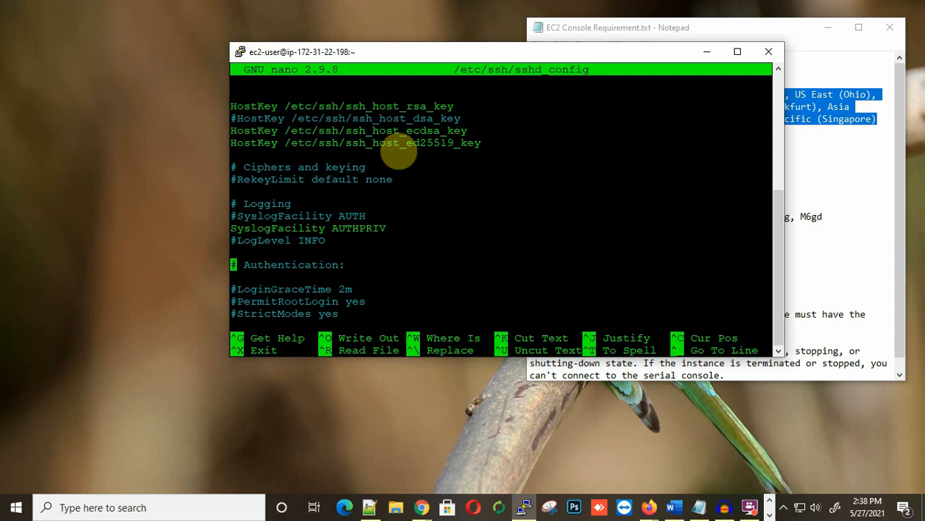
{"action": "key", "text": "Down"}
{"action": "key", "text": "Down"}
{"action": "key", "text": "Down"}
{"action": "key", "text": "Down"}
{"action": "key", "text": "Down"}
{"action": "key", "text": "Down"}
{"action": "key", "text": "Down"}
{"action": "key", "text": "Down"}
{"action": "key", "text": "Down"}
{"action": "key", "text": "Down"}
{"action": "key", "text": "Down"}
{"action": "key", "text": "Down"}
{"action": "key", "text": "Down"}
{"action": "key", "text": "Down"}
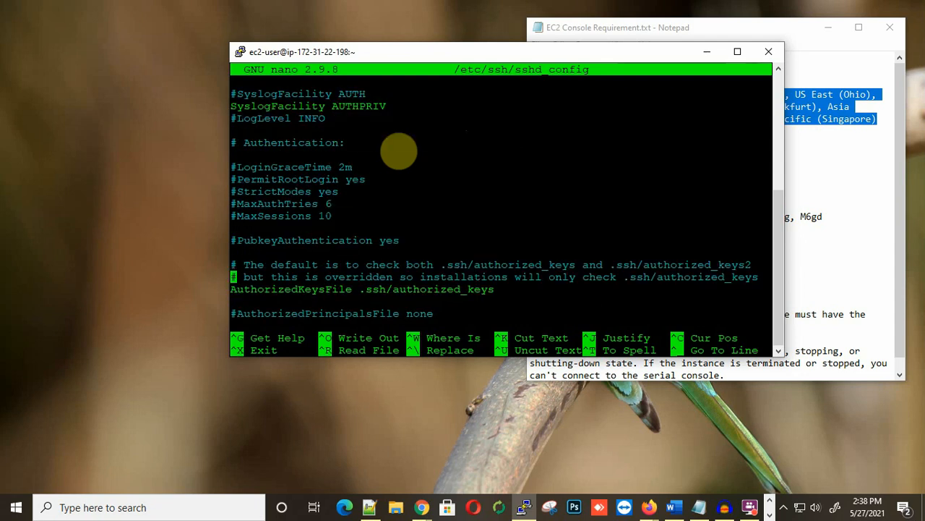
{"action": "key", "text": "Down"}
{"action": "key", "text": "Down"}
{"action": "key", "text": "Down"}
{"action": "key", "text": "Down"}
{"action": "key", "text": "Down"}
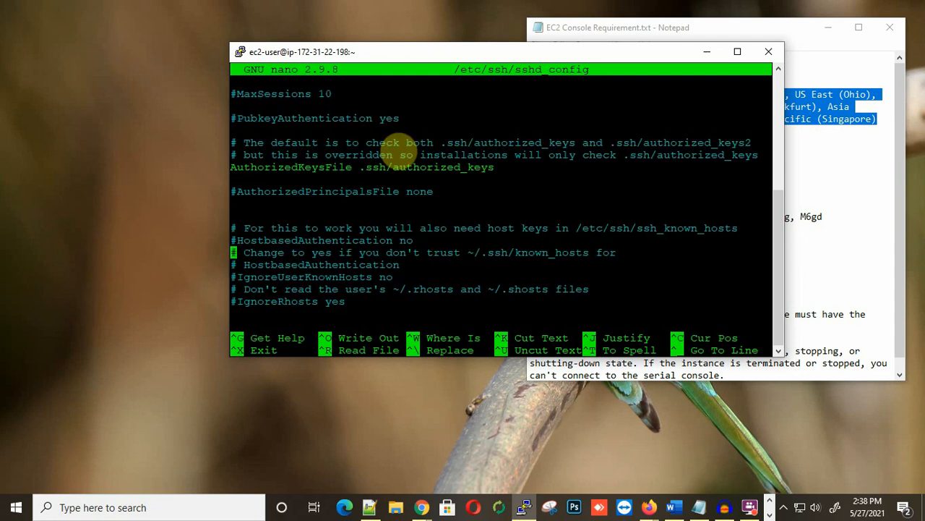
{"action": "key", "text": "Down"}
{"action": "key", "text": "Down"}
{"action": "key", "text": "Down"}
{"action": "key", "text": "Down"}
{"action": "key", "text": "Down"}
{"action": "key", "text": "Down"}
{"action": "key", "text": "Down"}
{"action": "key", "text": "Delete"}
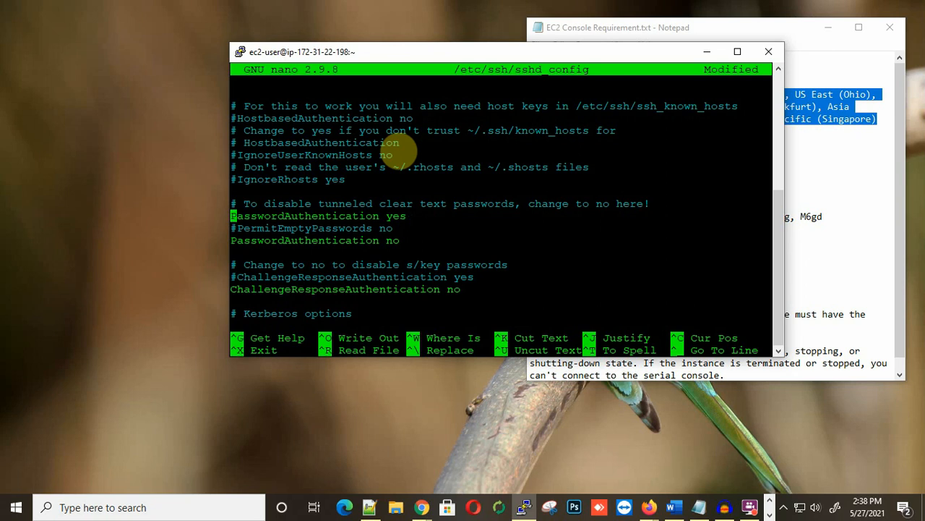
Step: Save the modified sshd_config and exit nano
{"action": "key", "text": "ctrl+x"}
{"action": "key", "text": "y"}
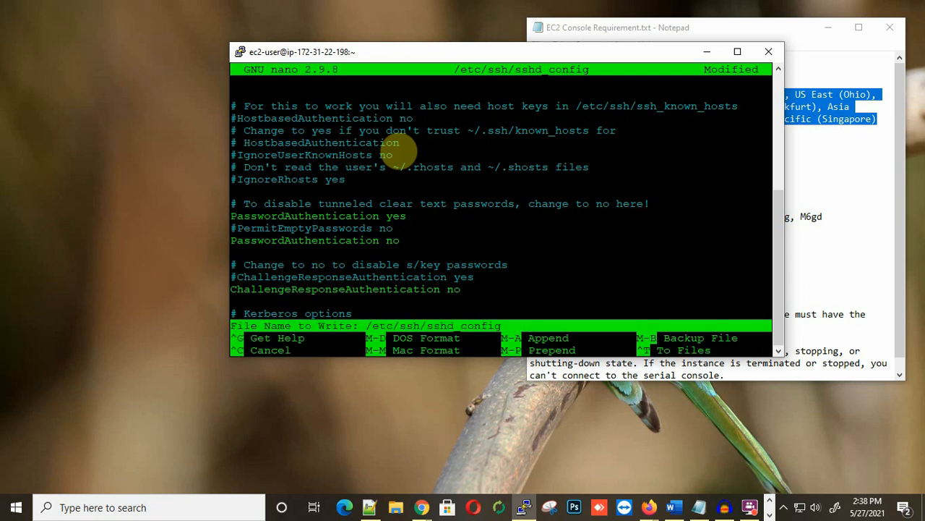
{"action": "key", "text": "Return"}
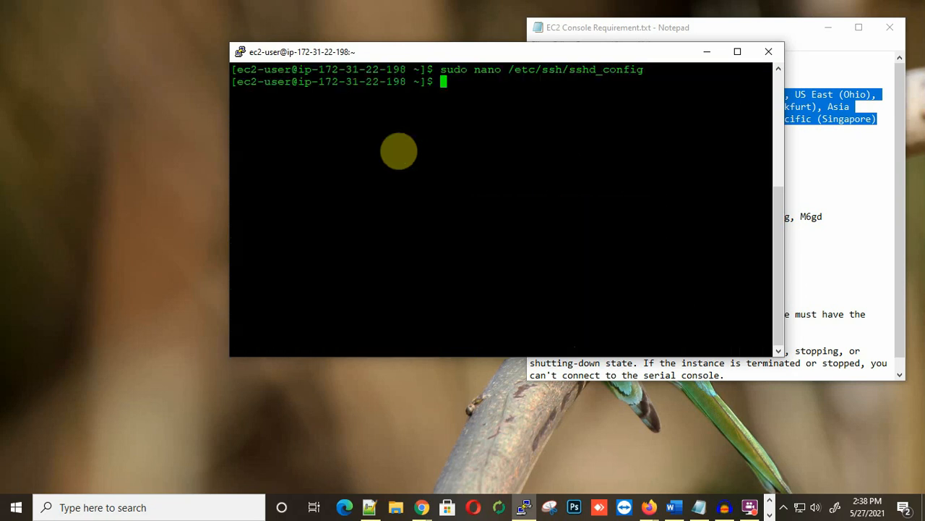
Step: Run 'sudo service sshd restart', then test login in a duplicate session and close it
{"action": "type", "text": "sudo service "}
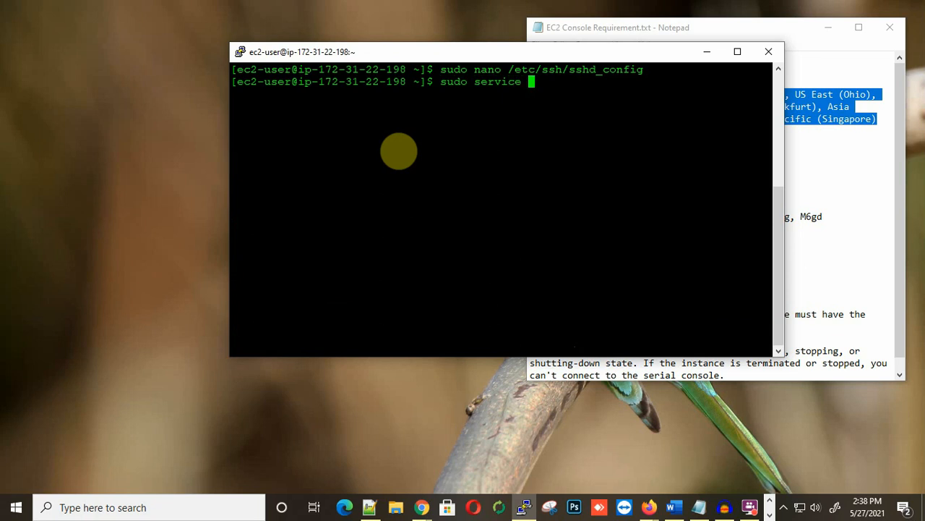
{"action": "type", "text": "sshd restart"}
{"action": "key", "text": "Return"}
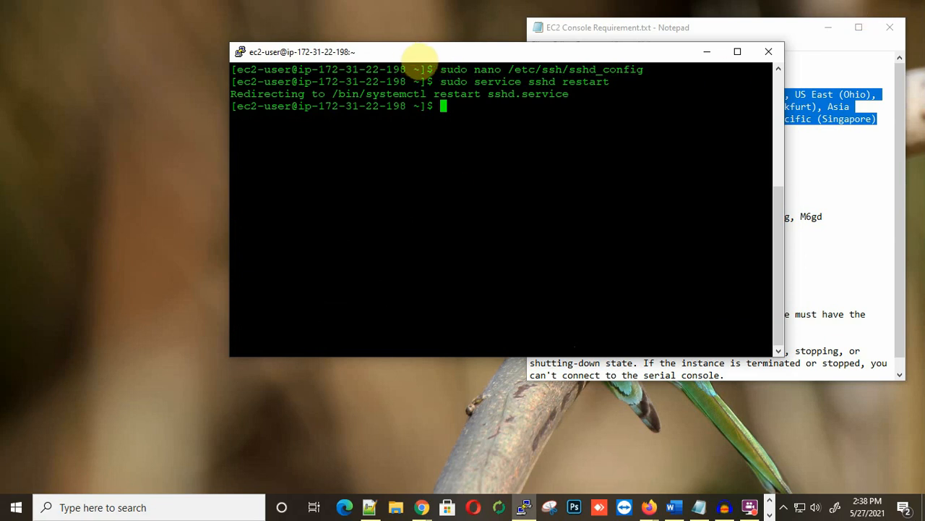
{"action": "right_click", "coordinate": [410, 52]}
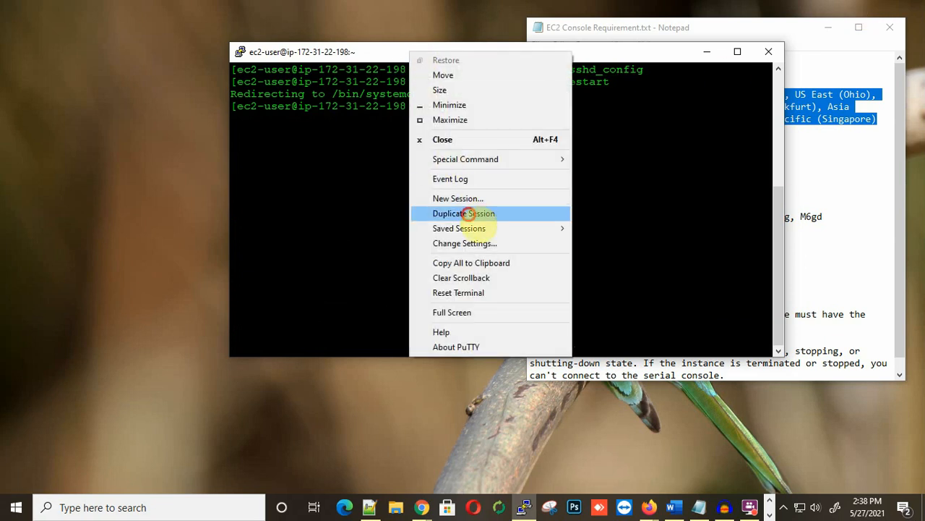
{"action": "left_click", "coordinate": [468, 213]}
{"action": "left_click_drag", "start_coordinate": [426, 70], "coordinate": [604, 124]}
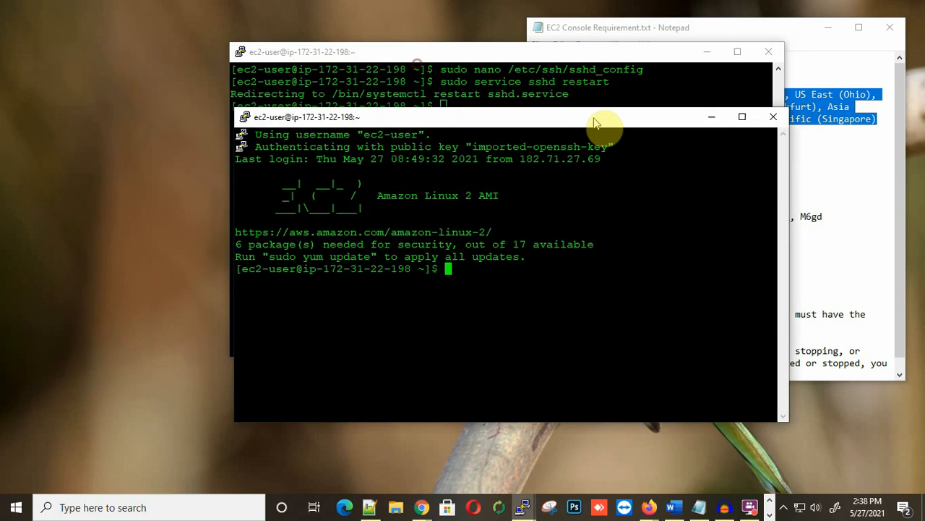
{"action": "left_click", "coordinate": [771, 117]}
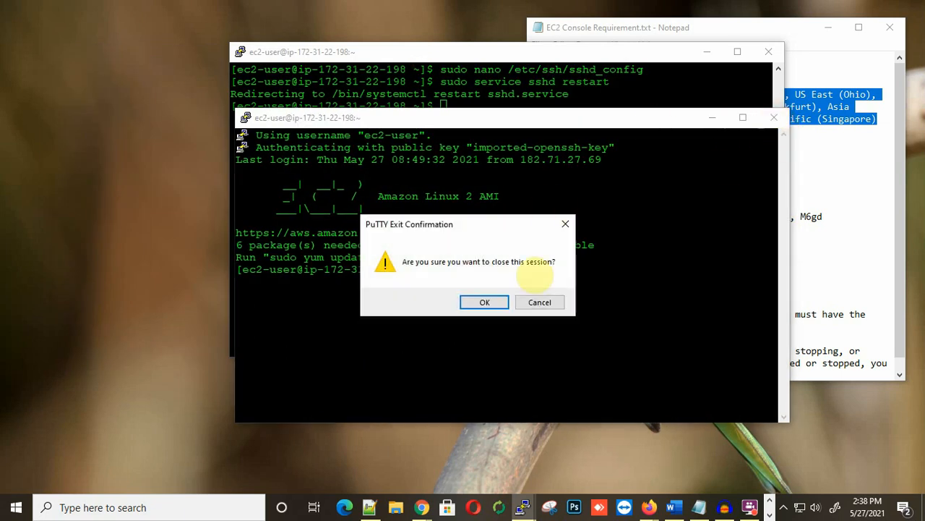
{"action": "left_click", "coordinate": [483, 303]}
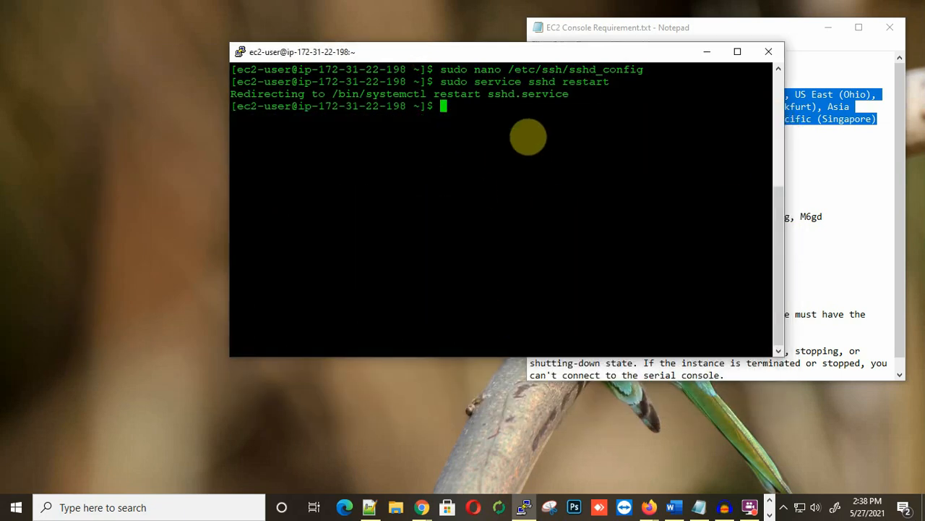
Step: Run 'sudo passwd root' and enter the new root password at both prompts
{"action": "type", "text": "sudo passwd root"}
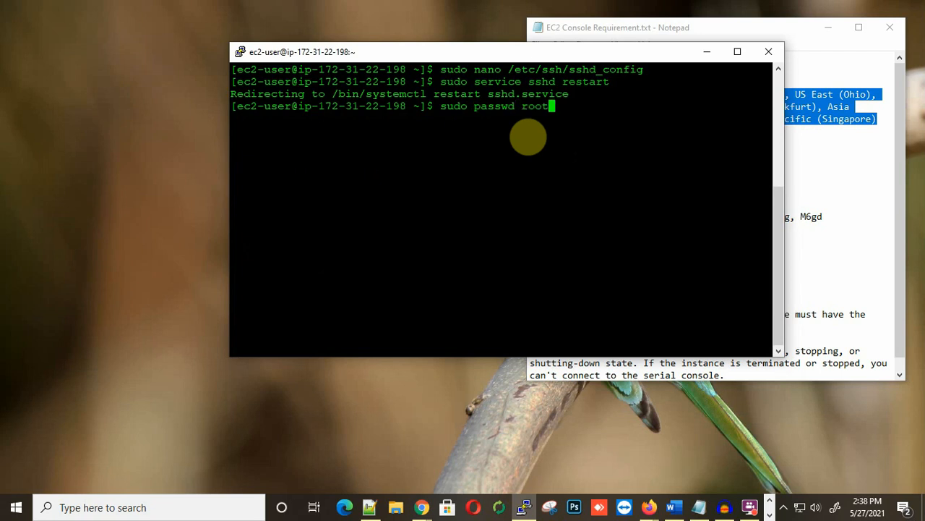
{"action": "key", "text": "Return"}
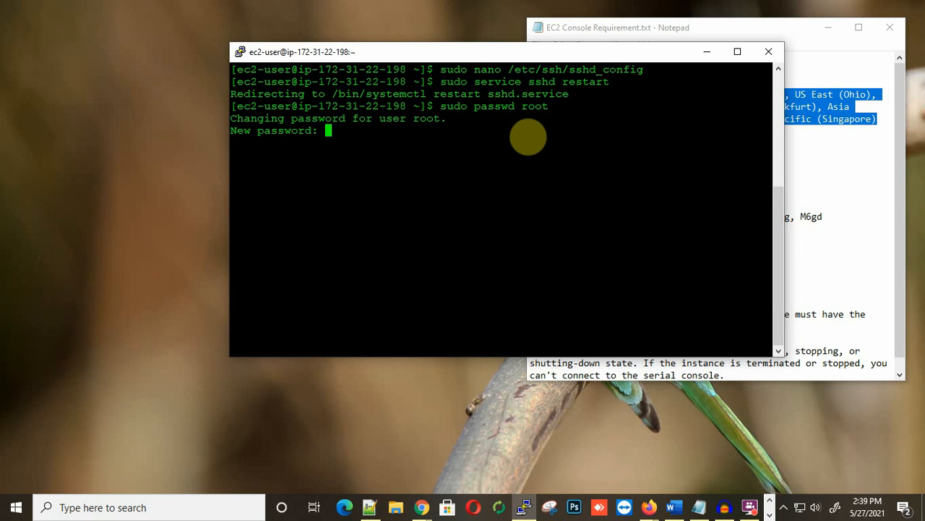
{"action": "key", "text": "Return"}
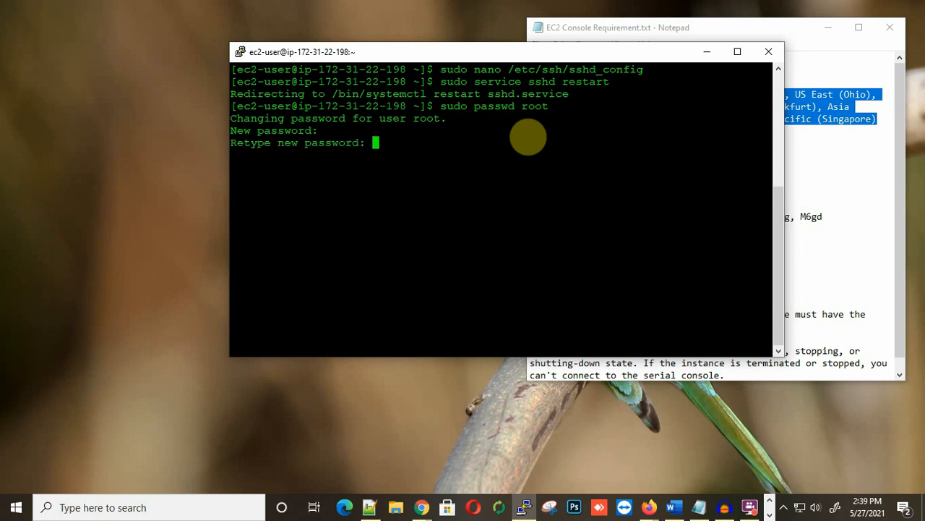
{"action": "key", "text": "Return"}
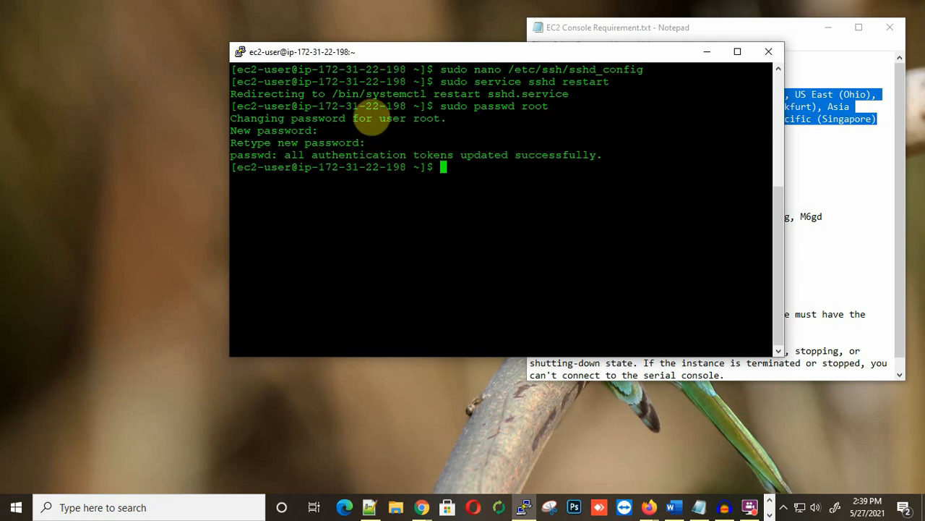
{"action": "right_click", "coordinate": [413, 54]}
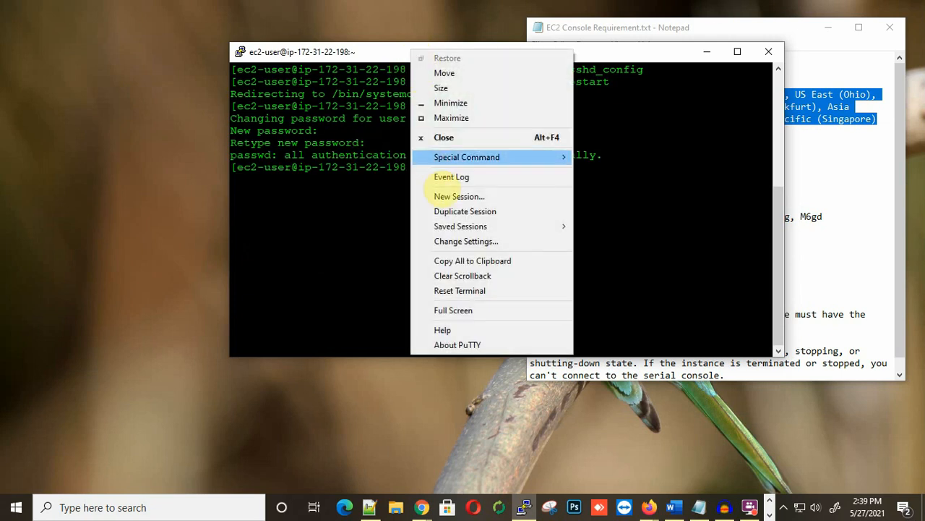
{"action": "left_click", "coordinate": [462, 198]}
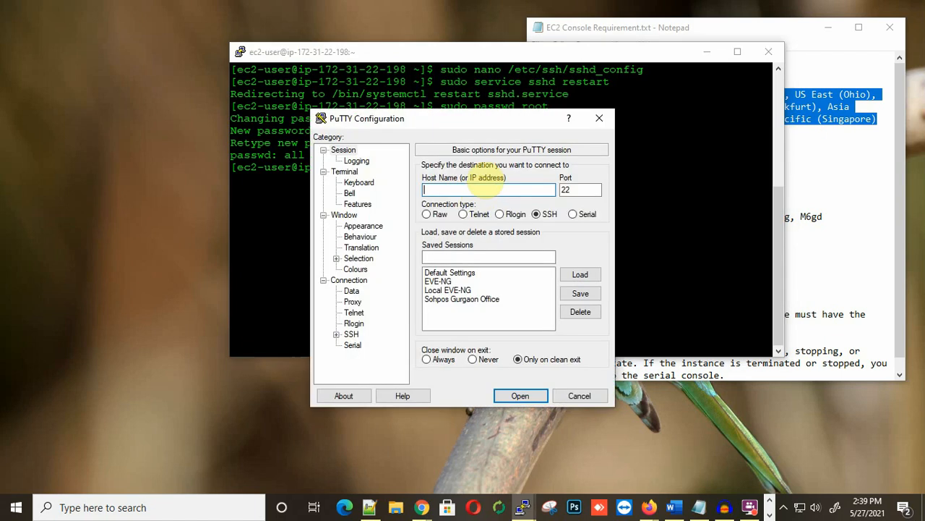
{"action": "left_click_drag", "start_coordinate": [471, 128], "coordinate": [612, 111]}
{"action": "type", "text": "172."}
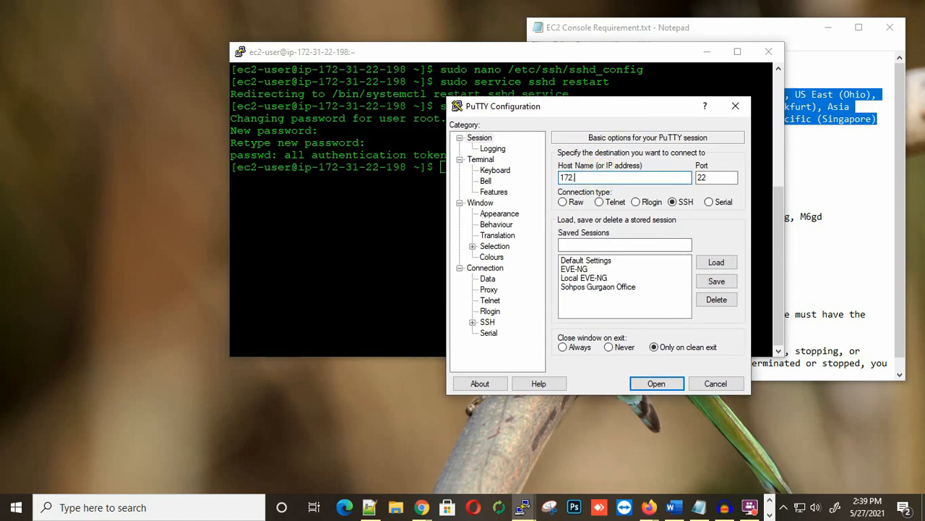
{"action": "type", "text": "31.22.198"}
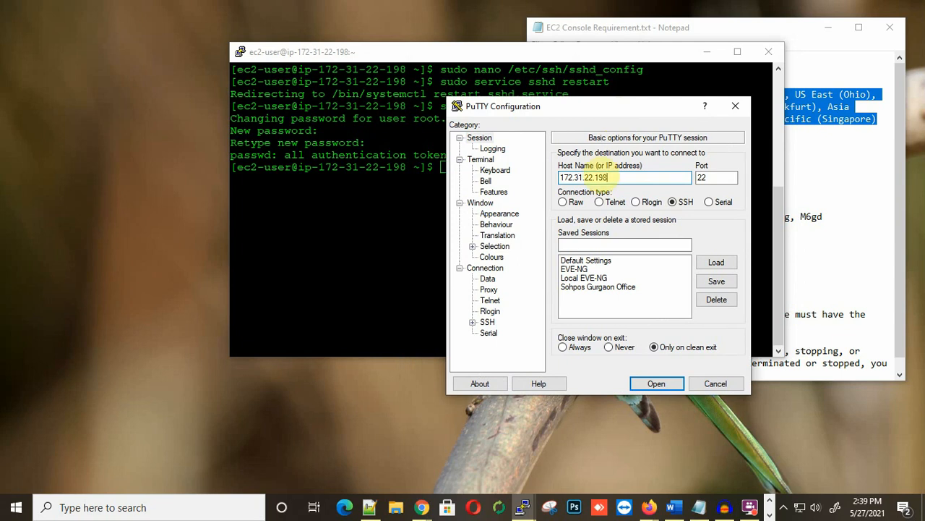
{"action": "left_click_drag", "start_coordinate": [583, 110], "coordinate": [480, 78]}
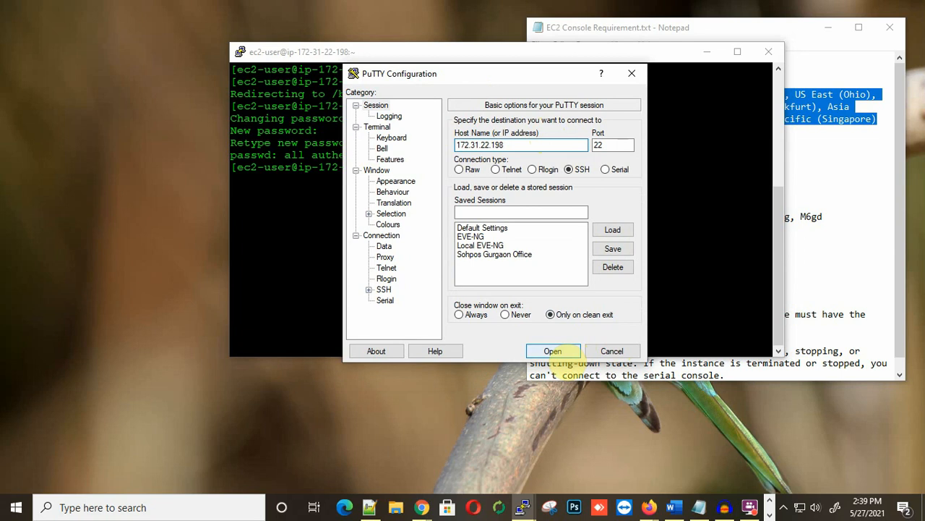
{"action": "left_click", "coordinate": [553, 351]}
{"action": "left_click_drag", "start_coordinate": [311, 83], "coordinate": [517, 99]}
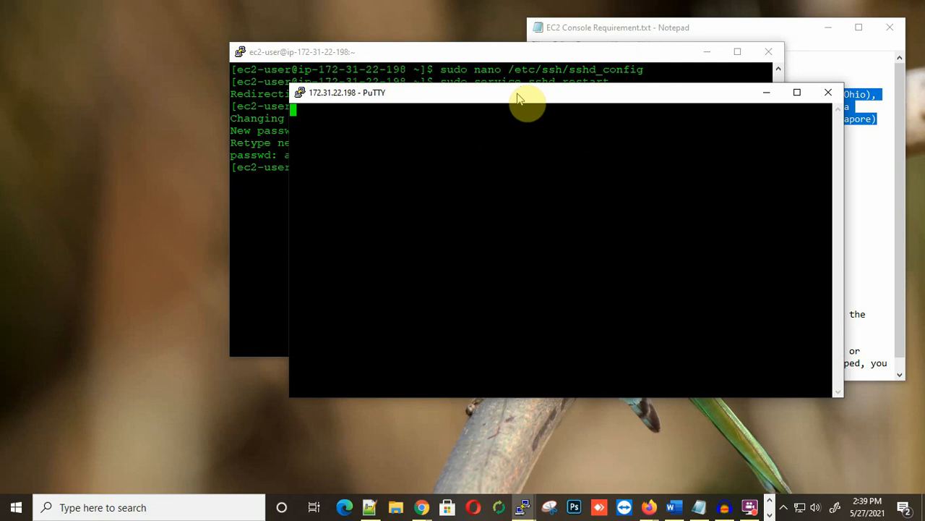
{"action": "left_click", "coordinate": [829, 92]}
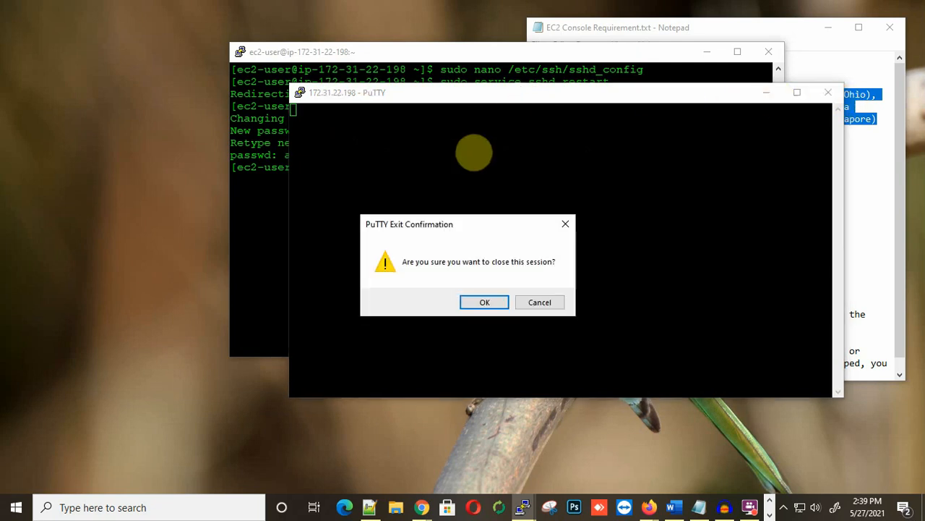
{"action": "left_click", "coordinate": [486, 302]}
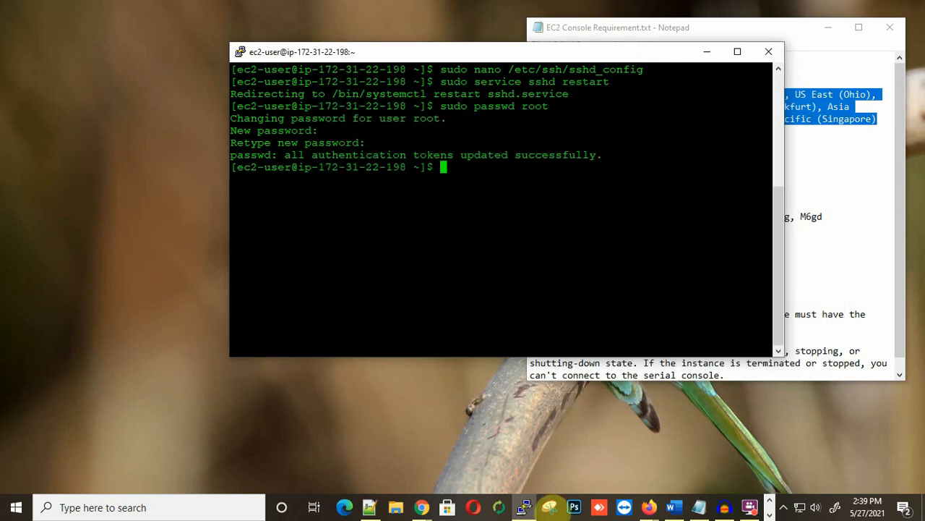
Step: Bring up the EC2 instance details page for IP 13.213.2.26, then minimize Chrome
{"action": "left_click", "coordinate": [422, 507]}
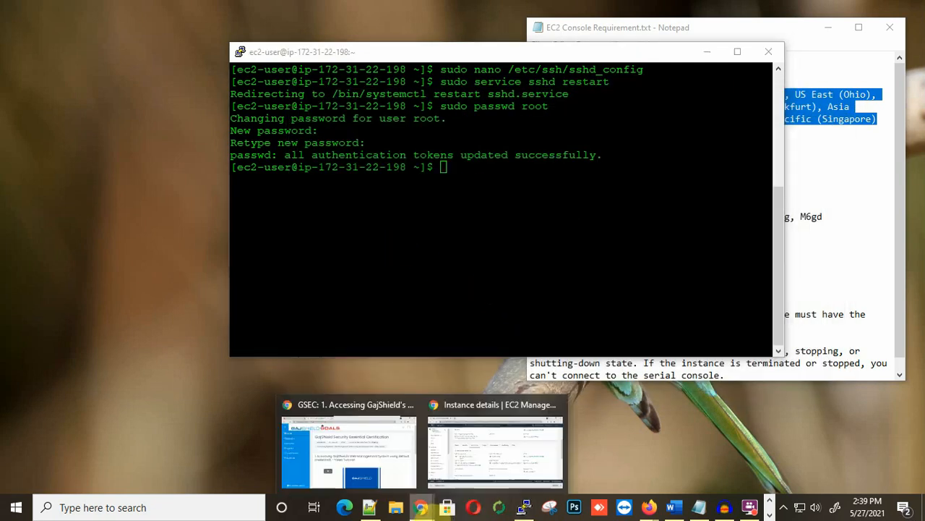
{"action": "left_click", "coordinate": [495, 451]}
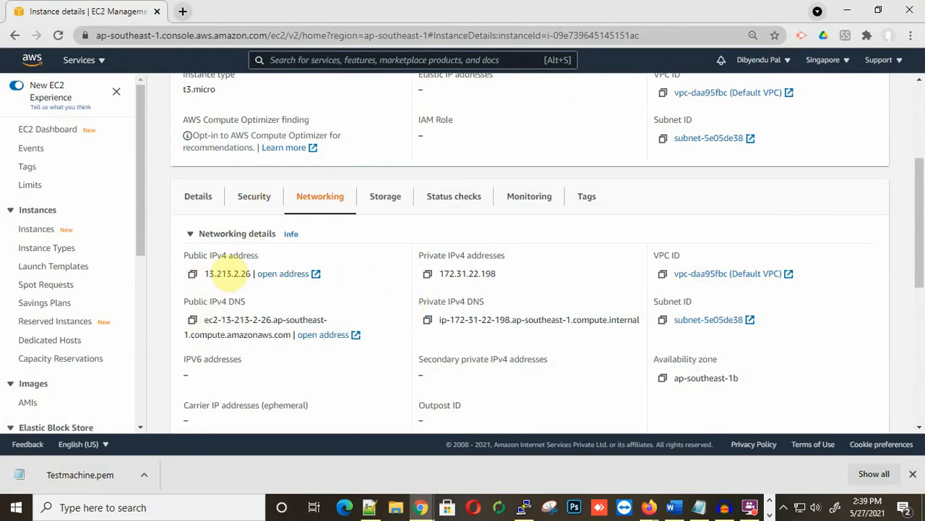
{"action": "left_click", "coordinate": [848, 11]}
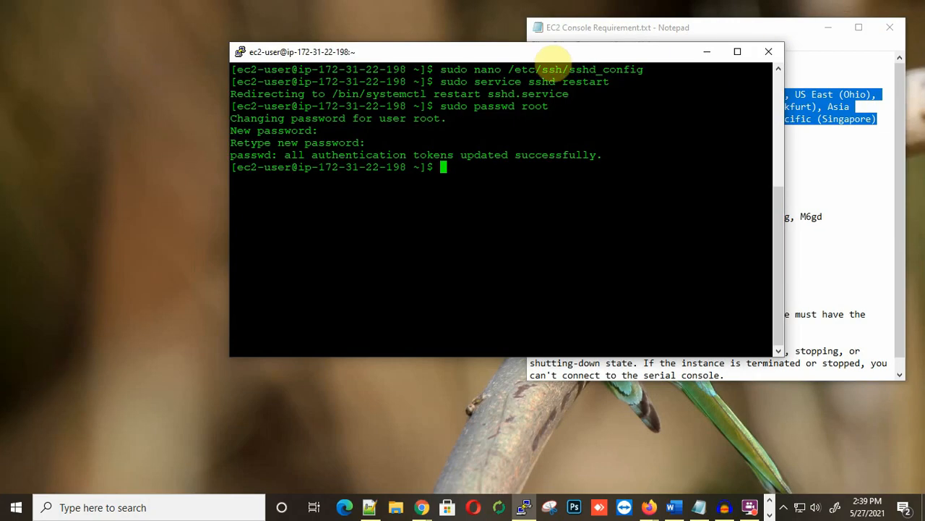
Step: Open a new PuTTY session to 13.213.2.26 and log in as root with the password
{"action": "right_click", "coordinate": [496, 54]}
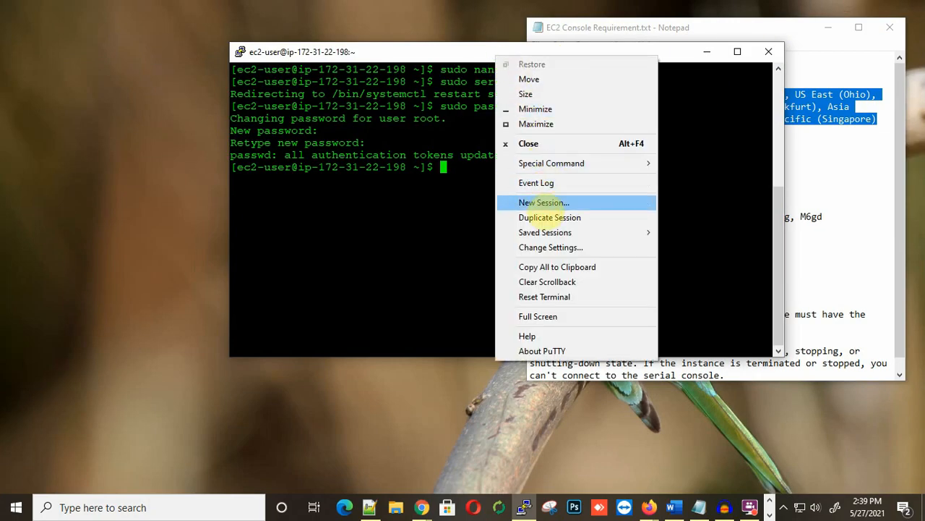
{"action": "left_click", "coordinate": [543, 203]}
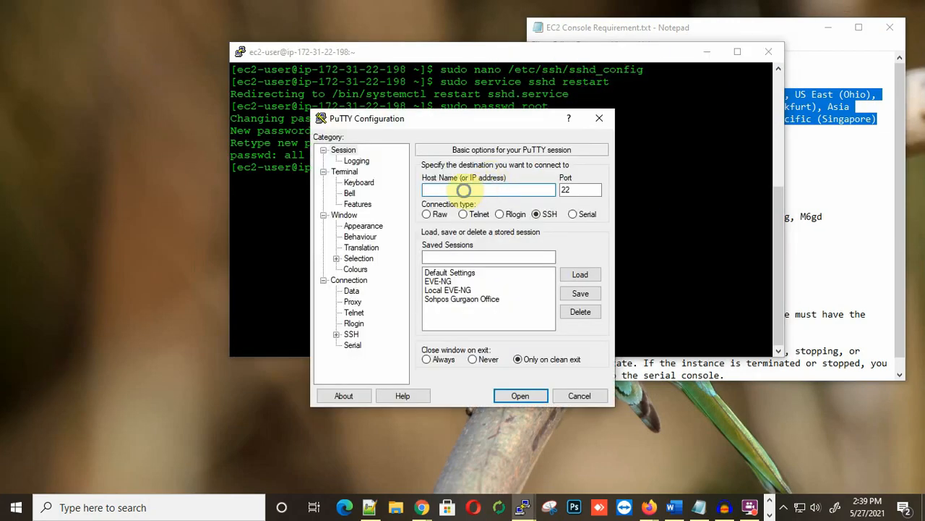
{"action": "right_click", "coordinate": [464, 190]}
{"action": "left_click", "coordinate": [497, 248]}
{"action": "left_click", "coordinate": [521, 396]}
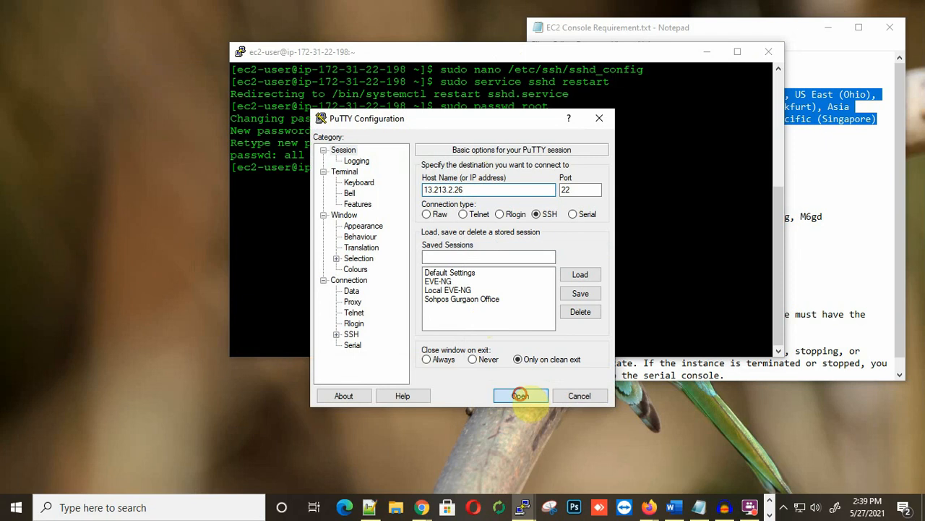
{"action": "left_click_drag", "start_coordinate": [383, 105], "coordinate": [510, 165]}
{"action": "type", "text": "root"}
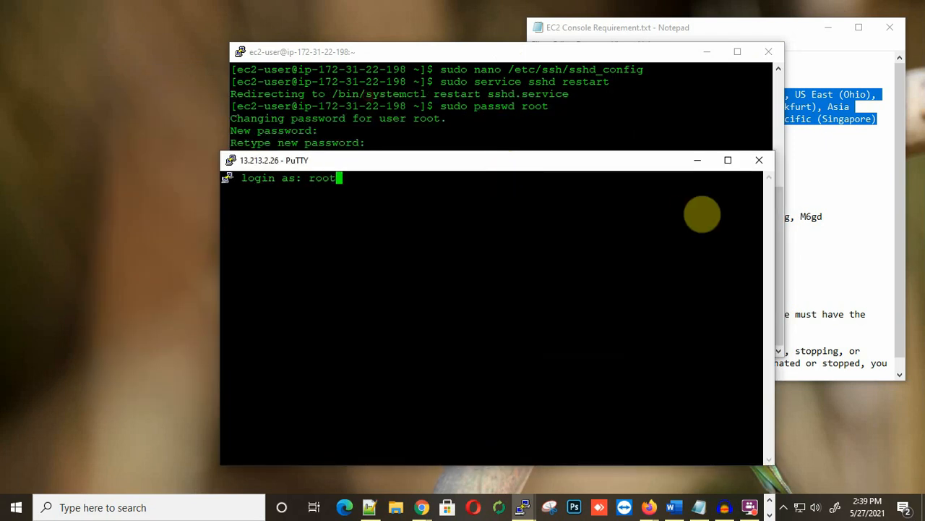
{"action": "key", "text": "Return"}
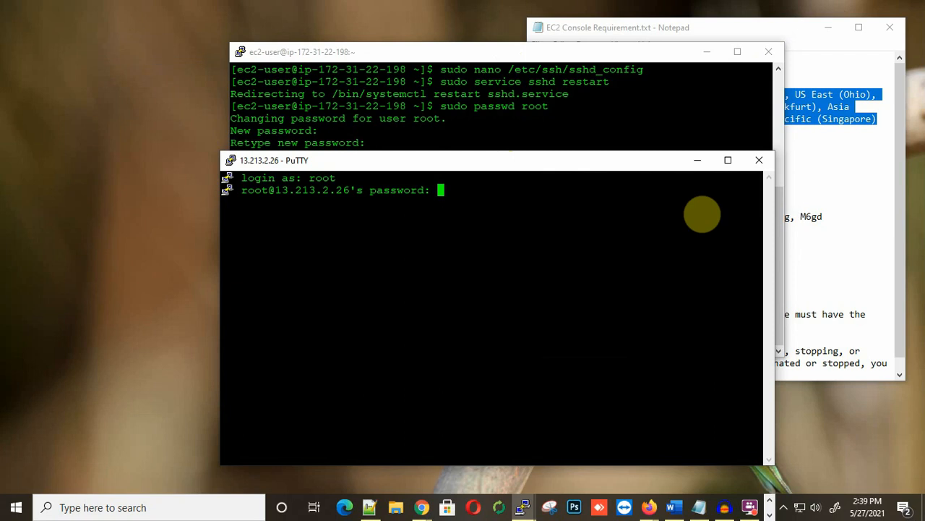
{"action": "key", "text": "Return"}
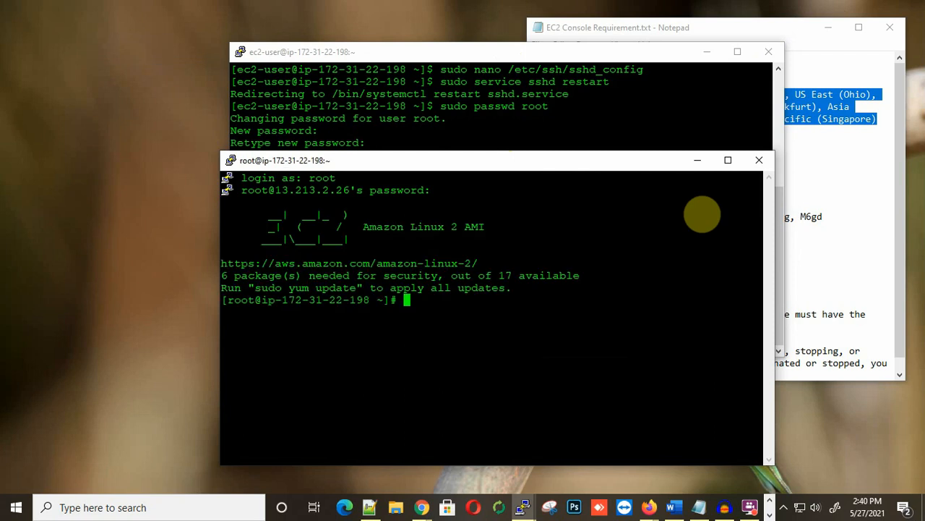
Step: Close the root PuTTY session, confirming the exit, then close the ec2-user window
{"action": "left_click_drag", "start_coordinate": [488, 161], "coordinate": [470, 100]}
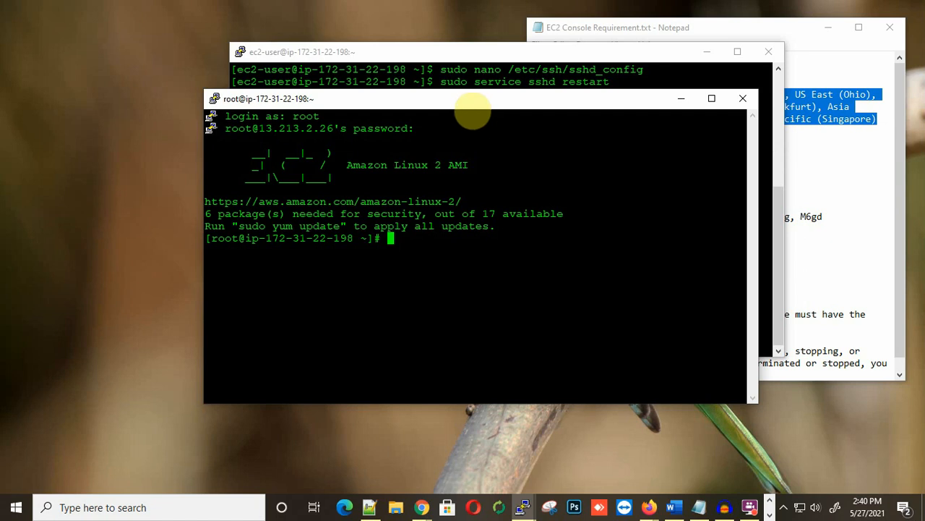
{"action": "left_click", "coordinate": [742, 98]}
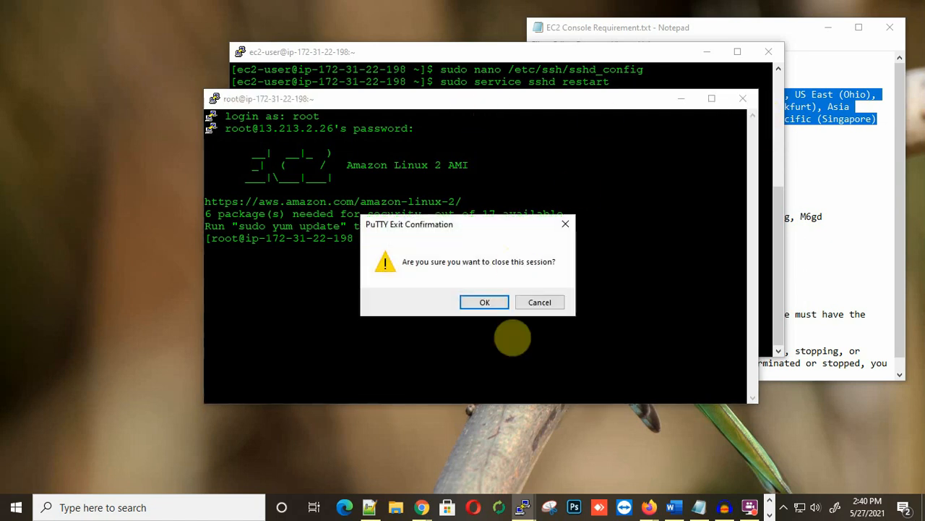
{"action": "left_click", "coordinate": [485, 303]}
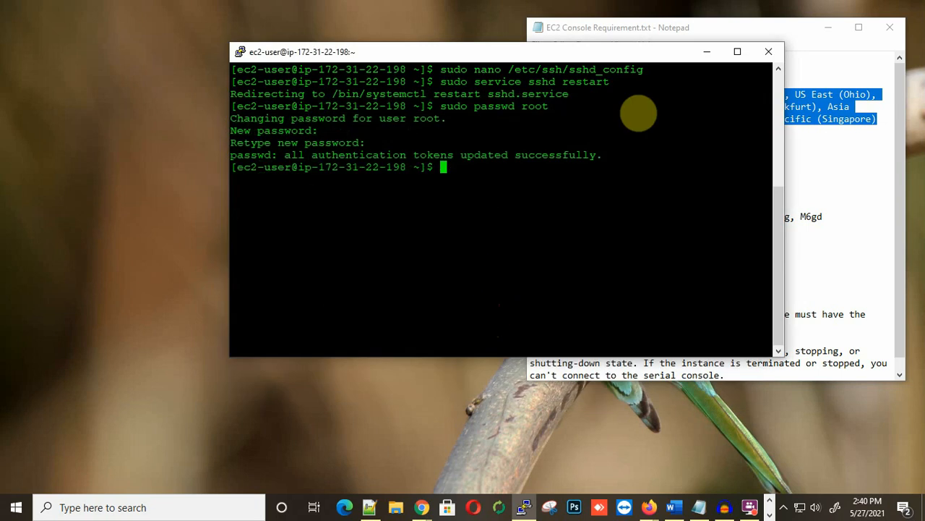
{"action": "left_click", "coordinate": [773, 51]}
Step: Confirm closing the ec2-user session and go back to the EC2 Instances list in Chrome
{"action": "left_click", "coordinate": [481, 302]}
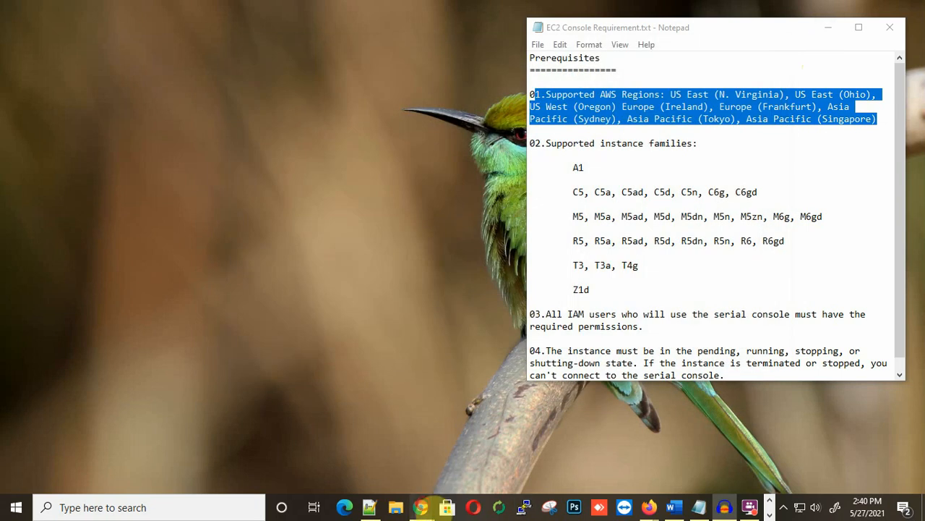
{"action": "left_click", "coordinate": [425, 508]}
{"action": "left_click", "coordinate": [501, 463]}
{"action": "scroll", "coordinate": [425, 290], "scroll_direction": "up", "scroll_amount": 3}
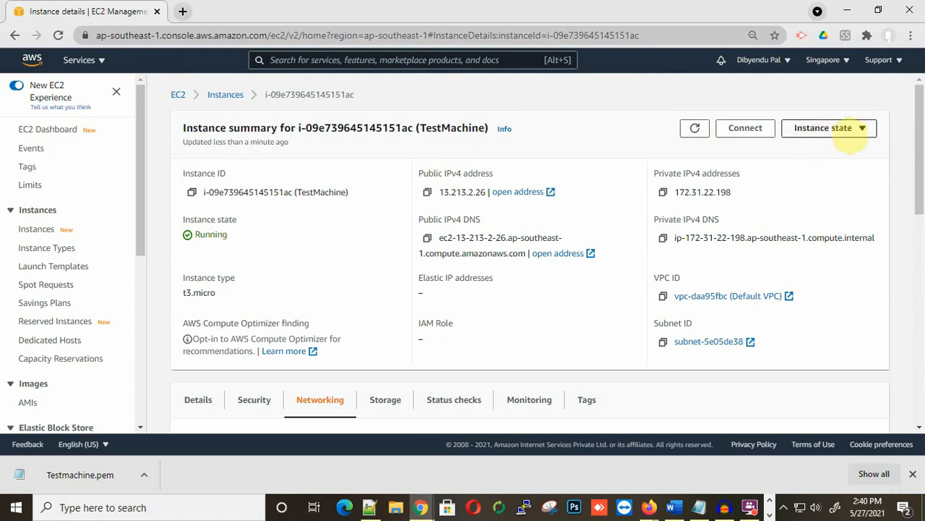
{"action": "left_click", "coordinate": [853, 135]}
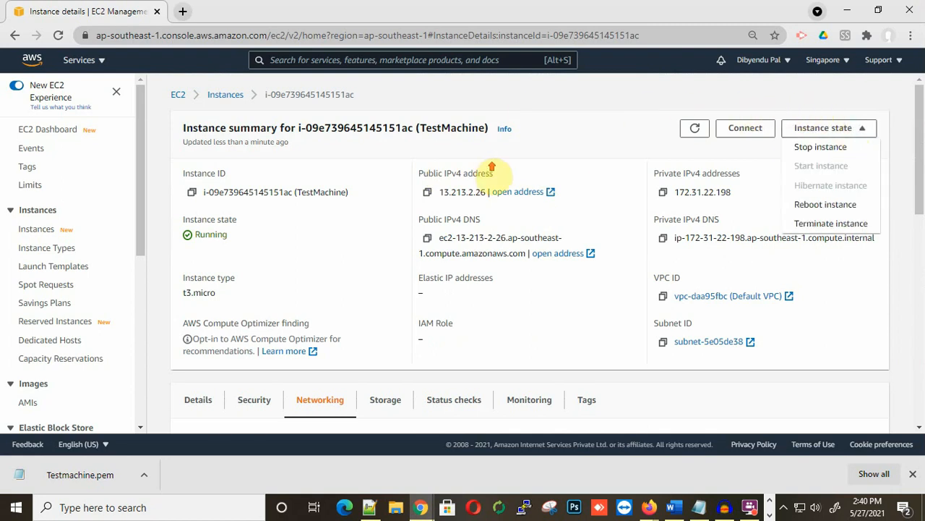
{"action": "left_click", "coordinate": [220, 94]}
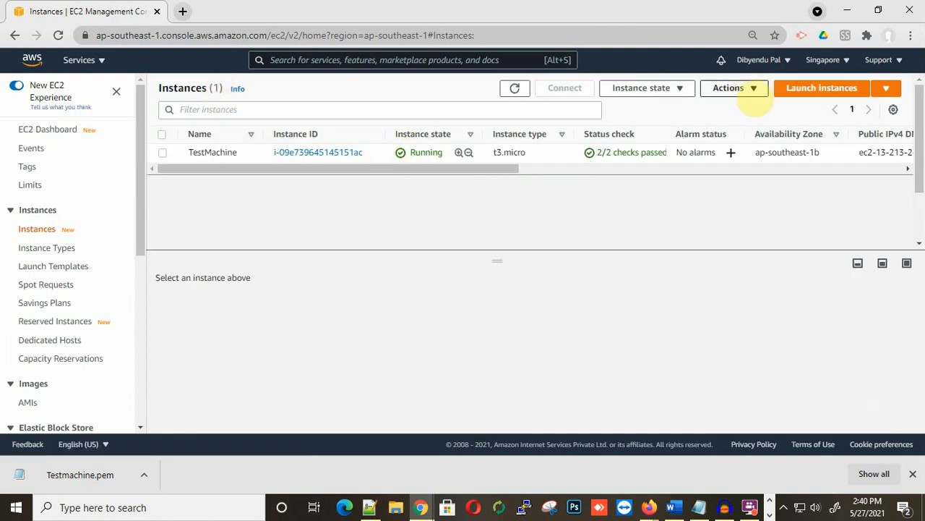
Step: Connect to TestMachine through EC2 Serial Console and dismiss the downloads bar
{"action": "left_click", "coordinate": [751, 88]}
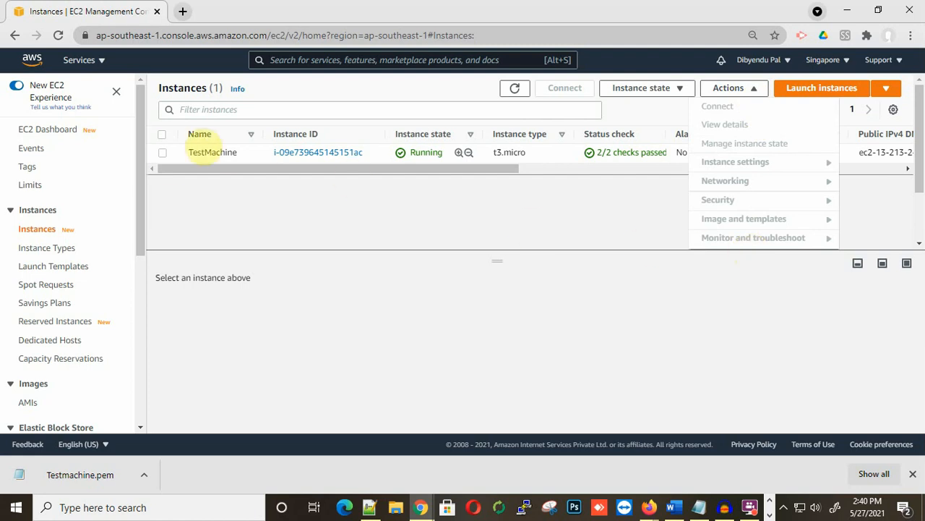
{"action": "left_click", "coordinate": [162, 153]}
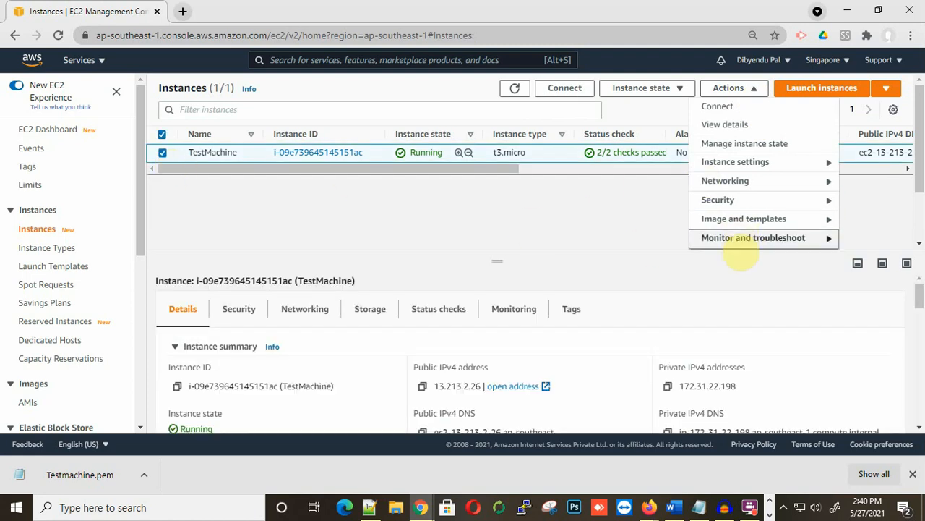
{"action": "left_click", "coordinate": [739, 238]}
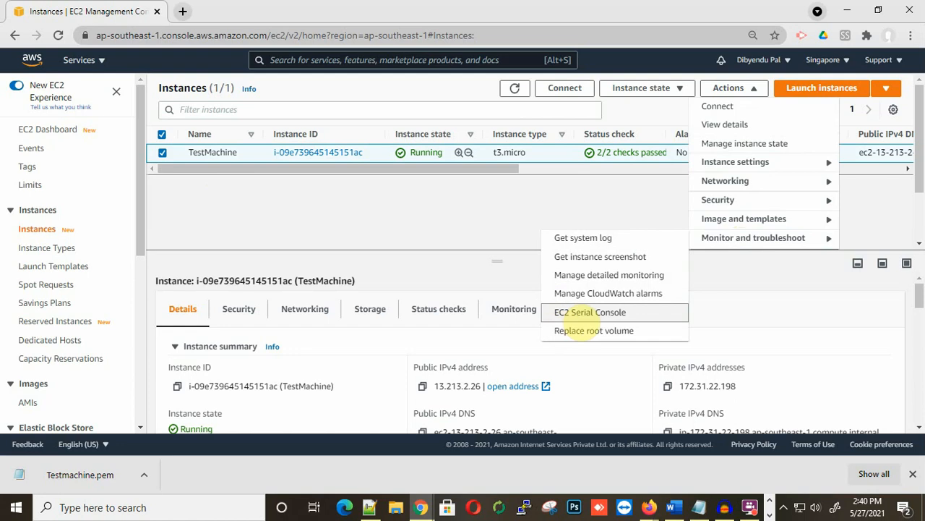
{"action": "left_click", "coordinate": [584, 316]}
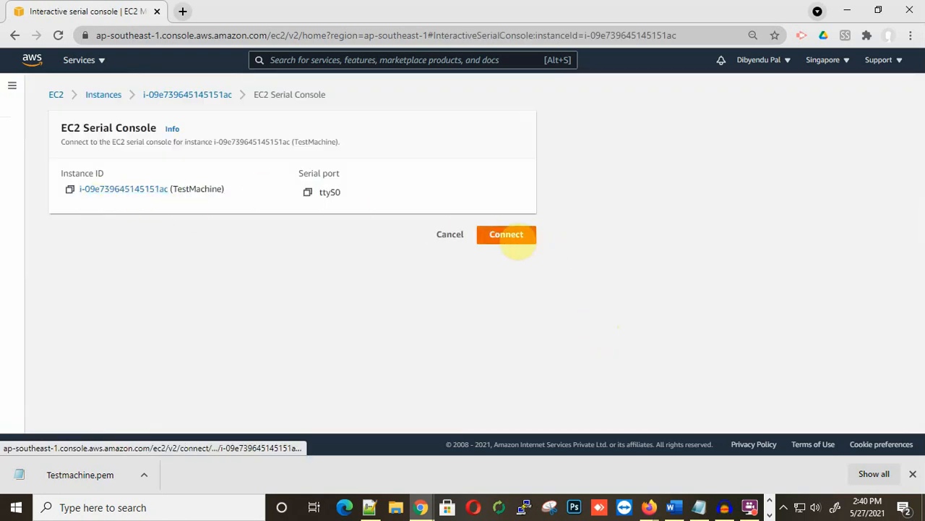
{"action": "left_click", "coordinate": [516, 239]}
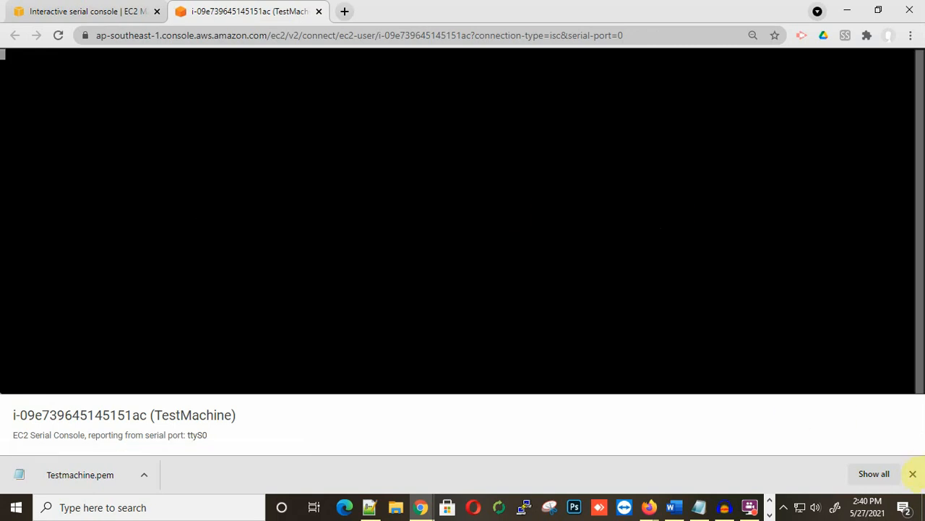
{"action": "left_click", "coordinate": [913, 474]}
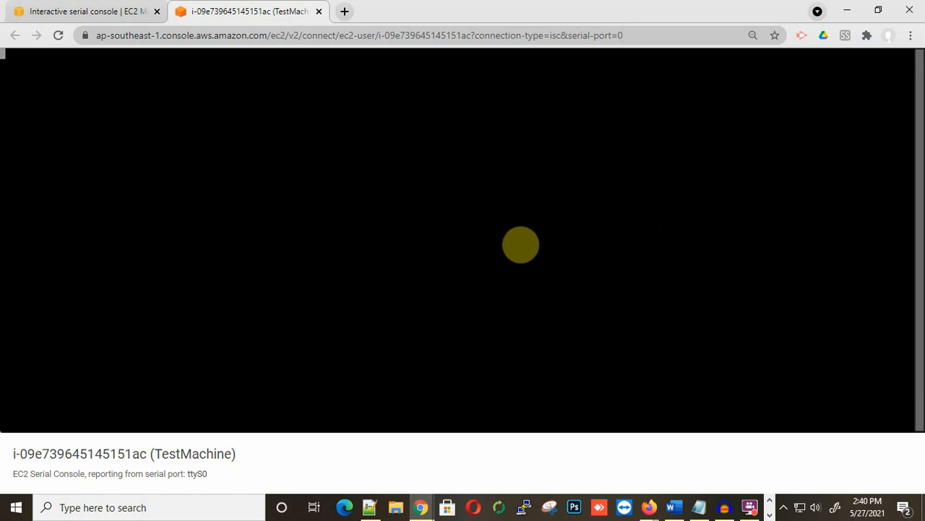
Step: Log in to TestMachine's serial console as root and run the reboot command
{"action": "key", "text": "Return"}
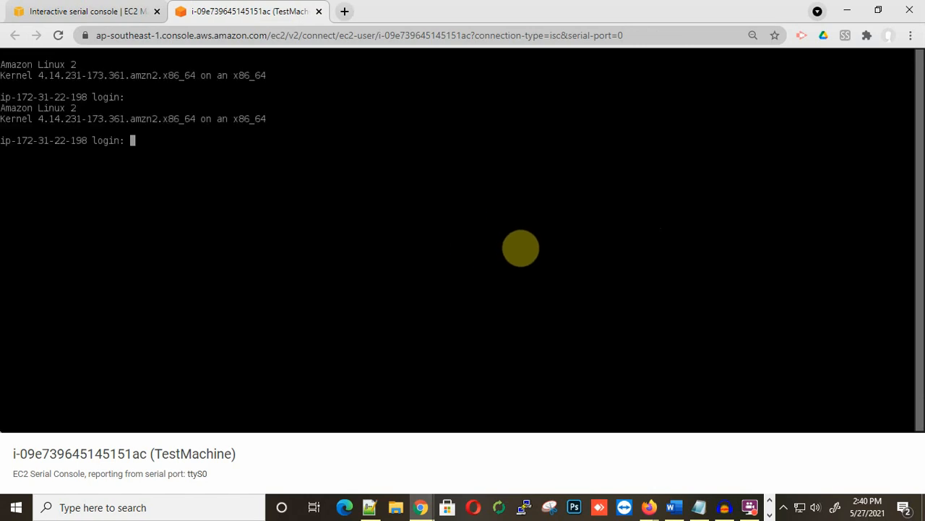
{"action": "type", "text": "root"}
{"action": "key", "text": "Return"}
{"action": "key", "text": "Return"}
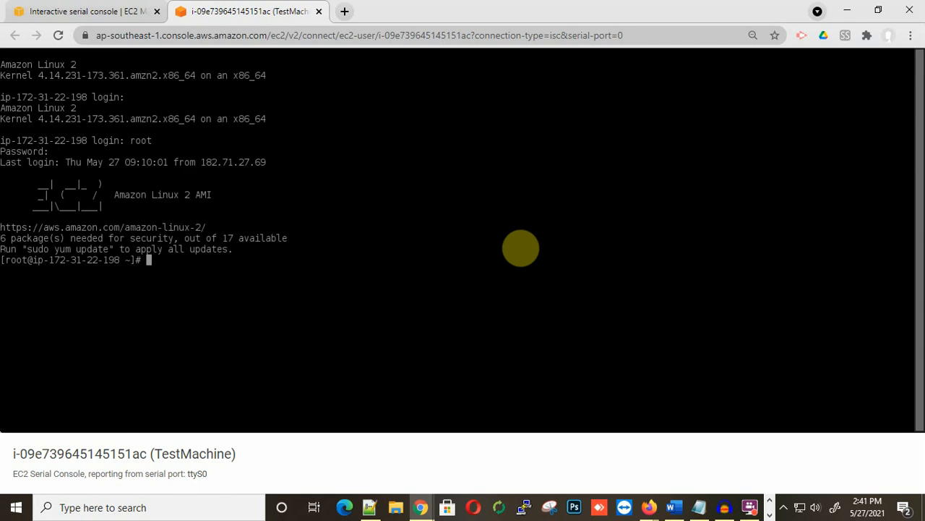
{"action": "type", "text": "reb"}
{"action": "key", "text": "BackSpace"}
{"action": "key", "text": "BackSpace"}
{"action": "key", "text": "BackSpace"}
{"action": "type", "text": "reboot"}
{"action": "key", "text": "Return"}
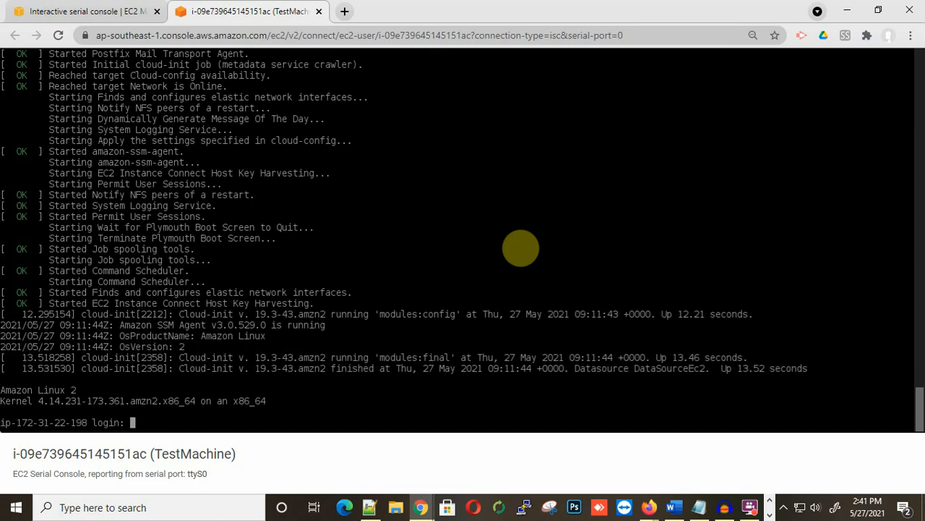
Step: Log back in as root at the post-reboot prompt, retrying after a garbled first login
{"action": "type", "text": "root"}
{"action": "key", "text": "Return"}
{"action": "key", "text": "Return"}
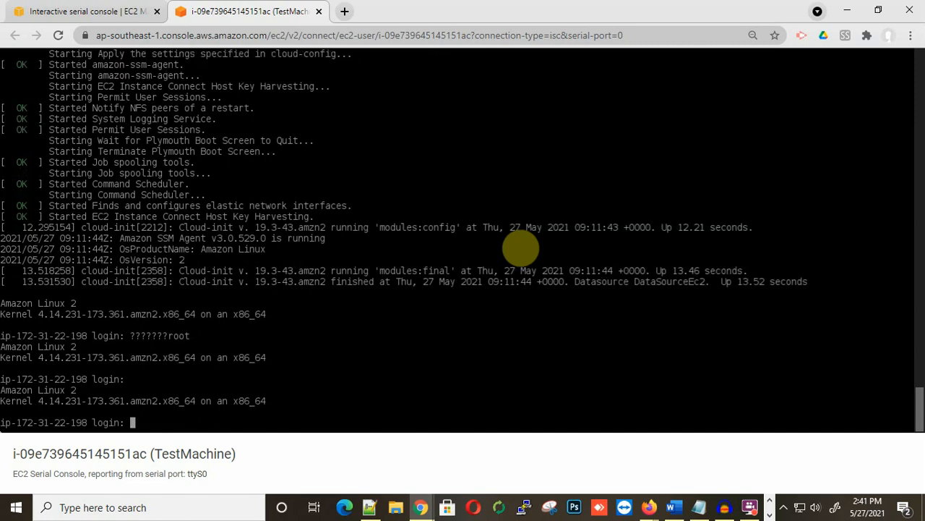
{"action": "type", "text": "root"}
{"action": "key", "text": "Return"}
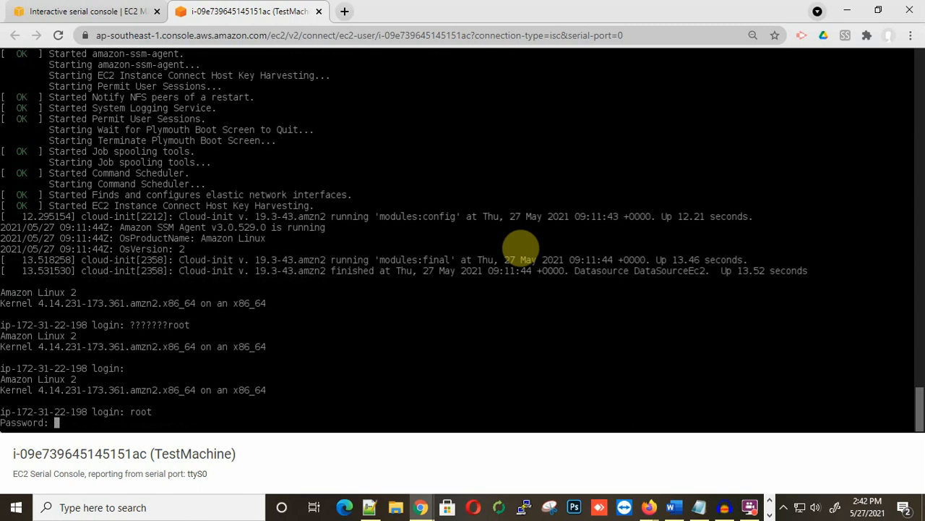
{"action": "key", "text": "Return"}
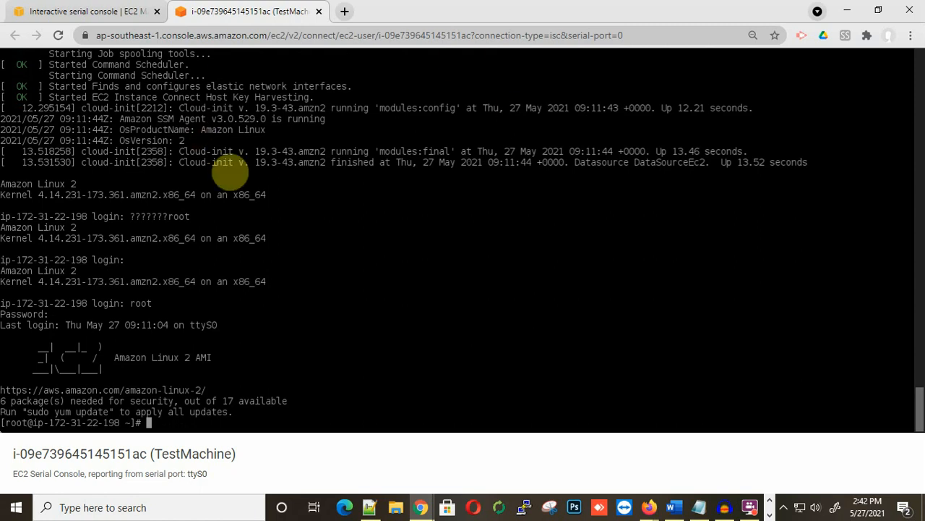
Step: Scroll back through the console output and close the serial console tab
{"action": "scroll", "coordinate": [253, 186], "scroll_direction": "up", "scroll_amount": 8}
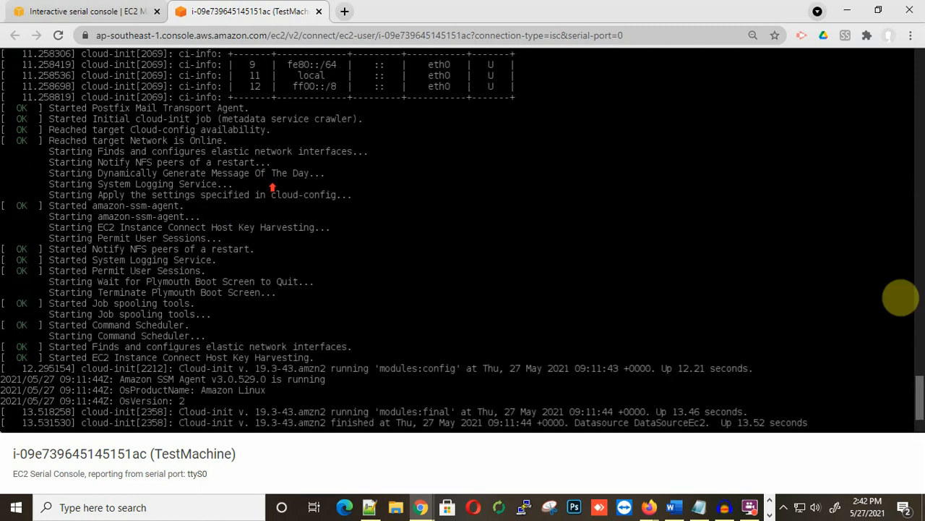
{"action": "left_click_drag", "start_coordinate": [917, 376], "coordinate": [914, 45]}
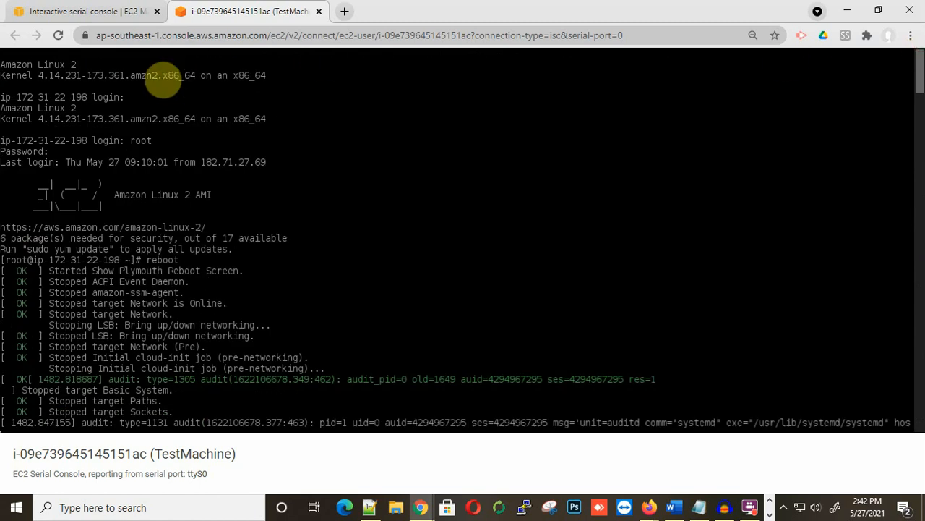
{"action": "left_click", "coordinate": [319, 12]}
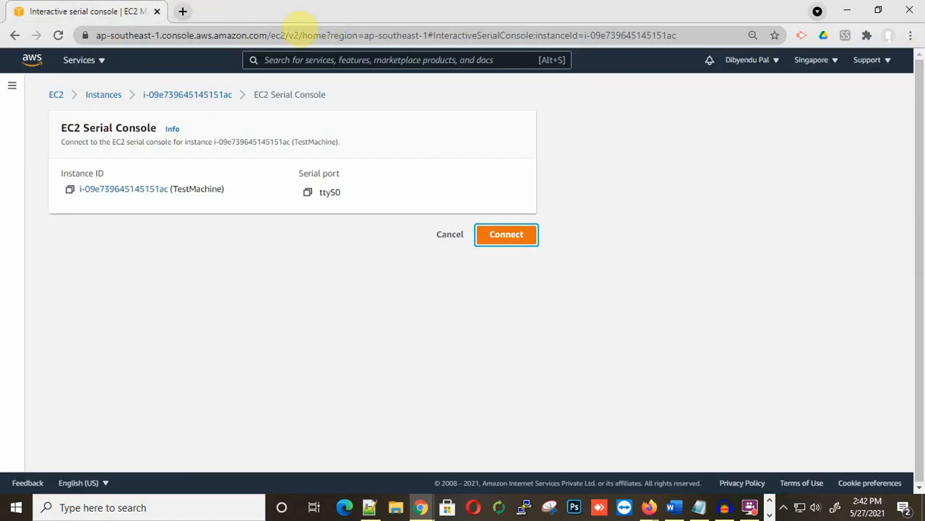
Step: Start a new instance launch using the Microsoft Windows Server 2019 Base image
{"action": "left_click", "coordinate": [112, 94]}
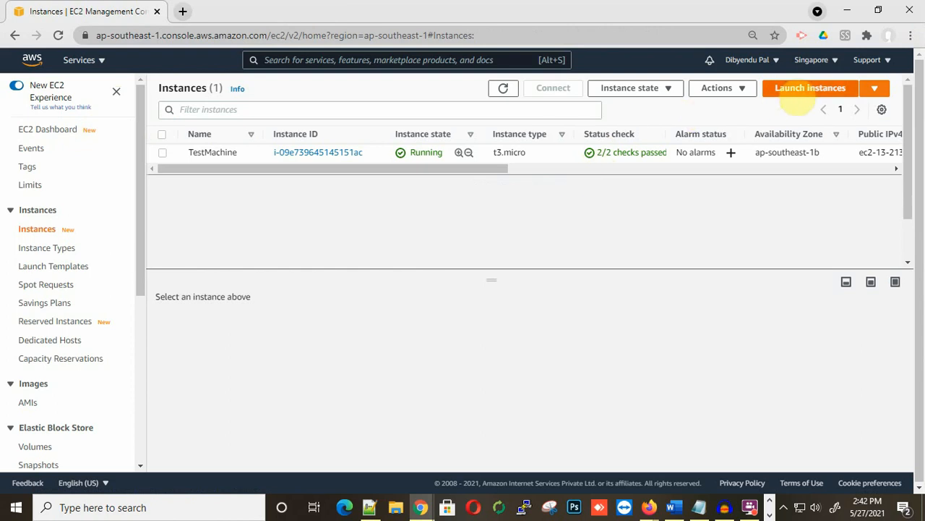
{"action": "left_click", "coordinate": [793, 87]}
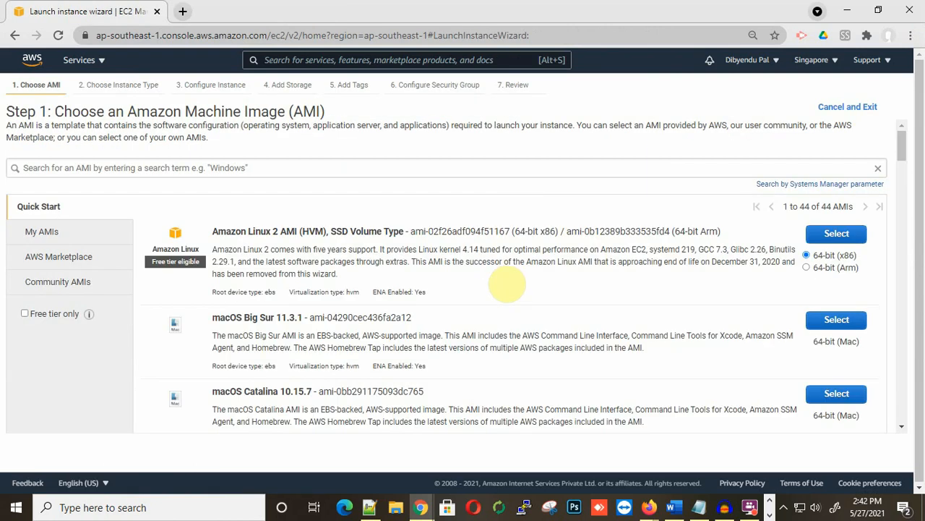
{"action": "scroll", "coordinate": [275, 254], "scroll_direction": "down", "scroll_amount": 8}
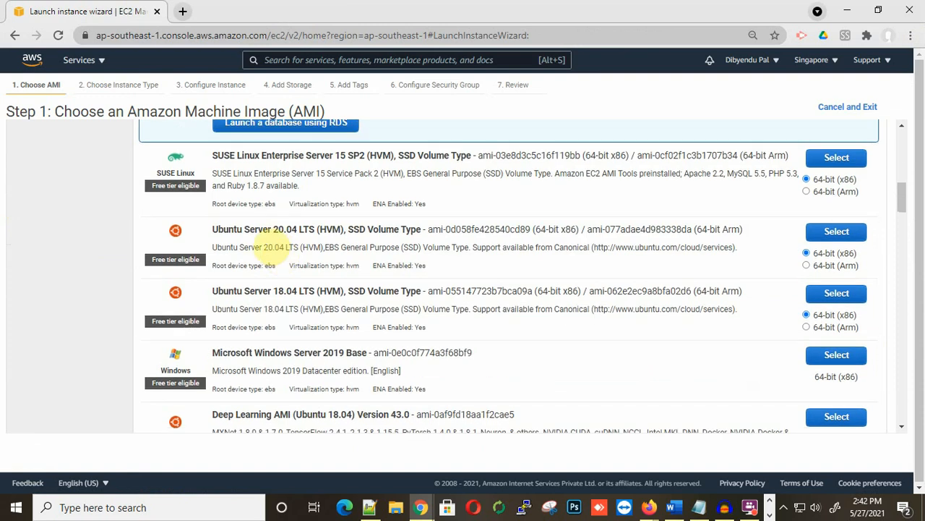
{"action": "scroll", "coordinate": [275, 247], "scroll_direction": "down", "scroll_amount": 2}
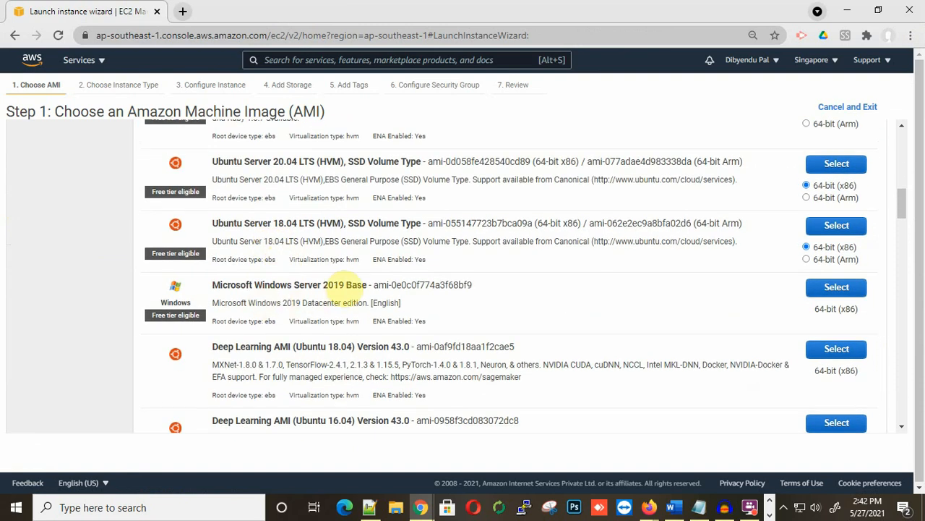
{"action": "left_click", "coordinate": [857, 289]}
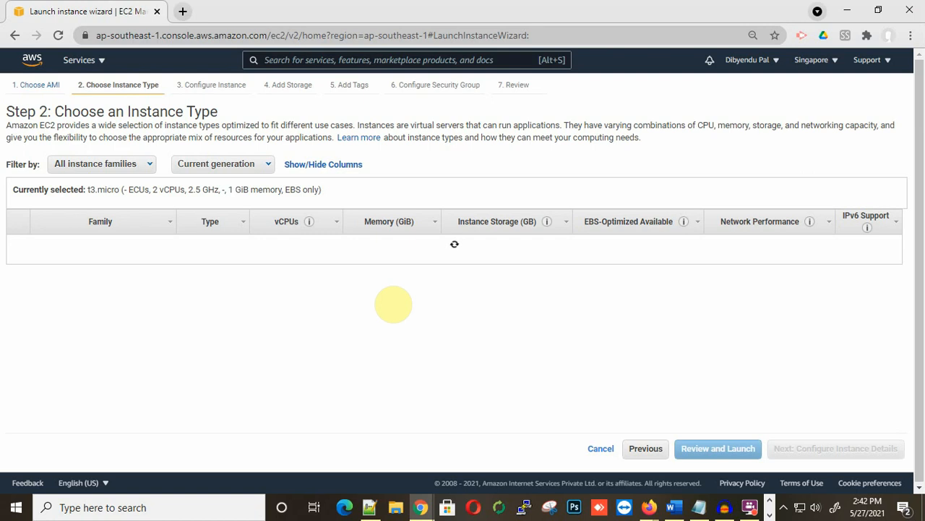
Step: Choose t3.small as the instance type and continue to instance details
{"action": "scroll", "coordinate": [390, 300], "scroll_direction": "down", "scroll_amount": 5}
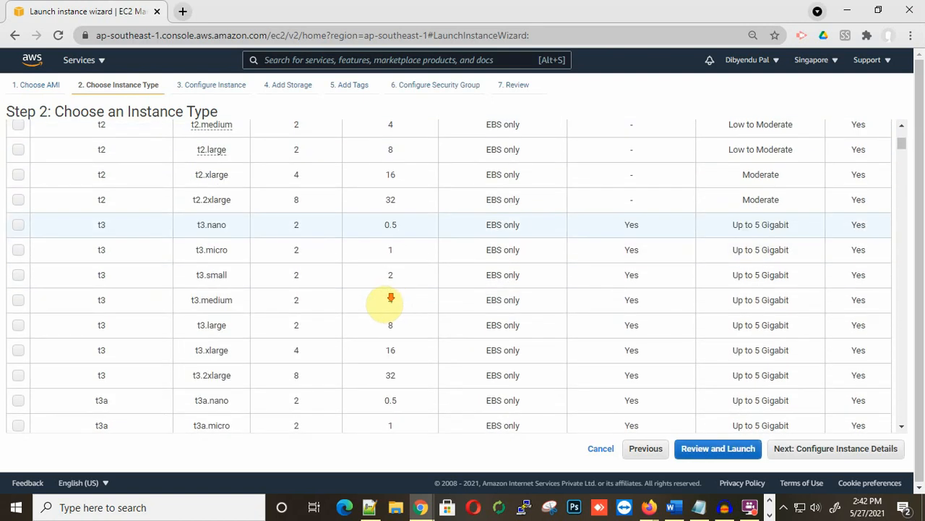
{"action": "left_click", "coordinate": [17, 275]}
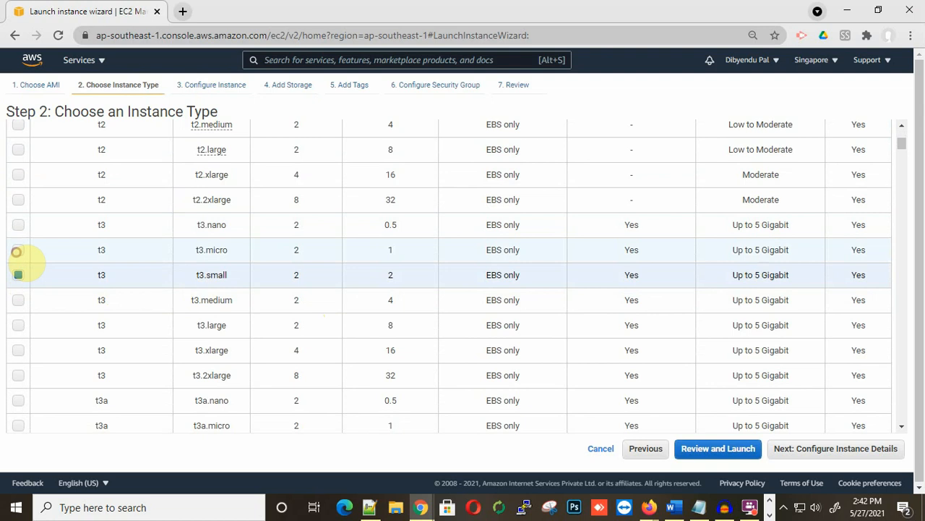
{"action": "left_click", "coordinate": [16, 250]}
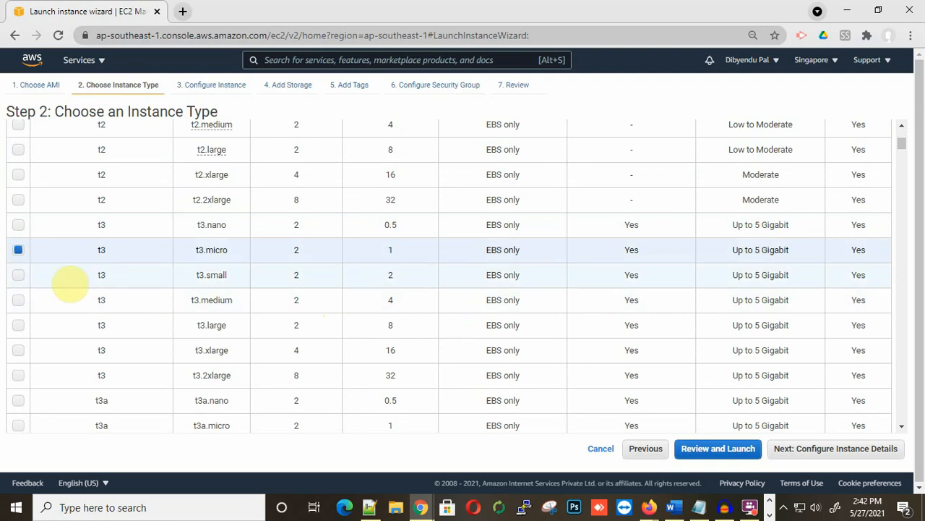
{"action": "left_click", "coordinate": [12, 275]}
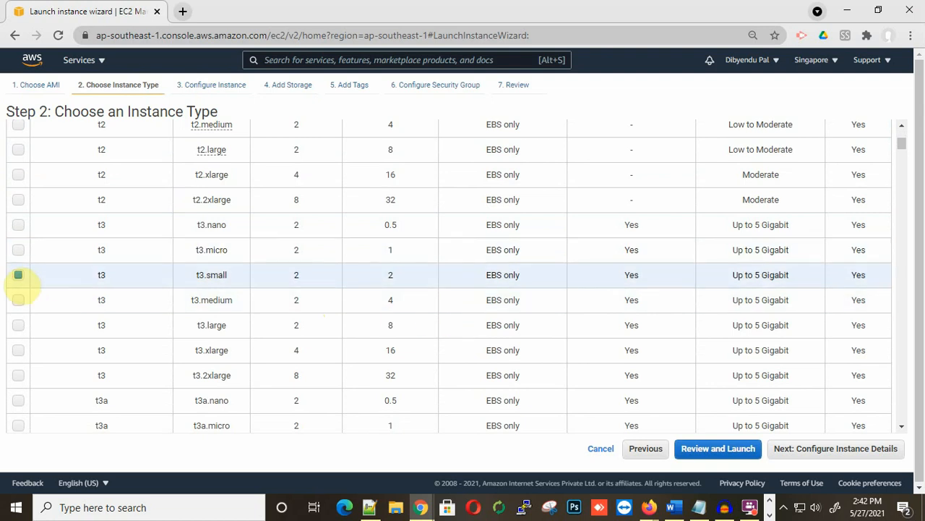
{"action": "scroll", "coordinate": [766, 402], "scroll_direction": "down", "scroll_amount": 1}
{"action": "left_click", "coordinate": [838, 449]}
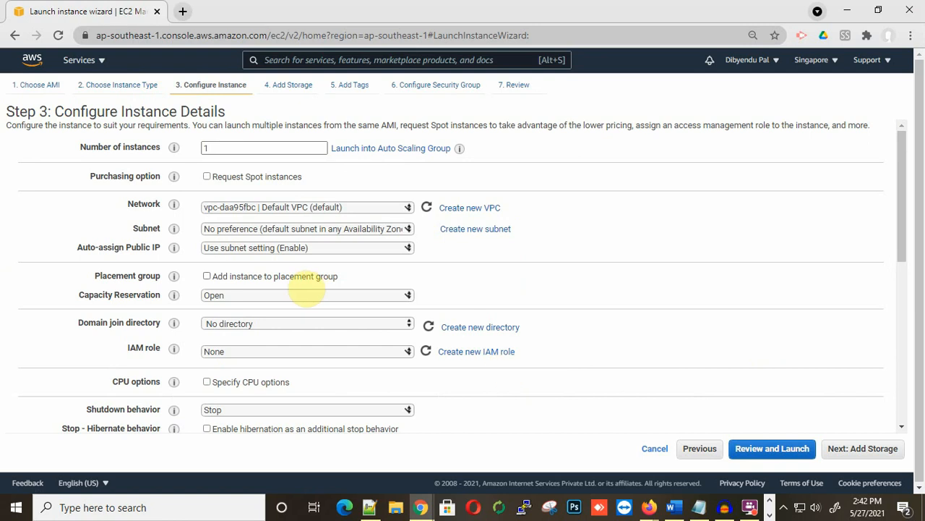
Step: Keep default instance details and 30 GiB storage, then add an empty tag row
{"action": "scroll", "coordinate": [307, 290], "scroll_direction": "down", "scroll_amount": 3}
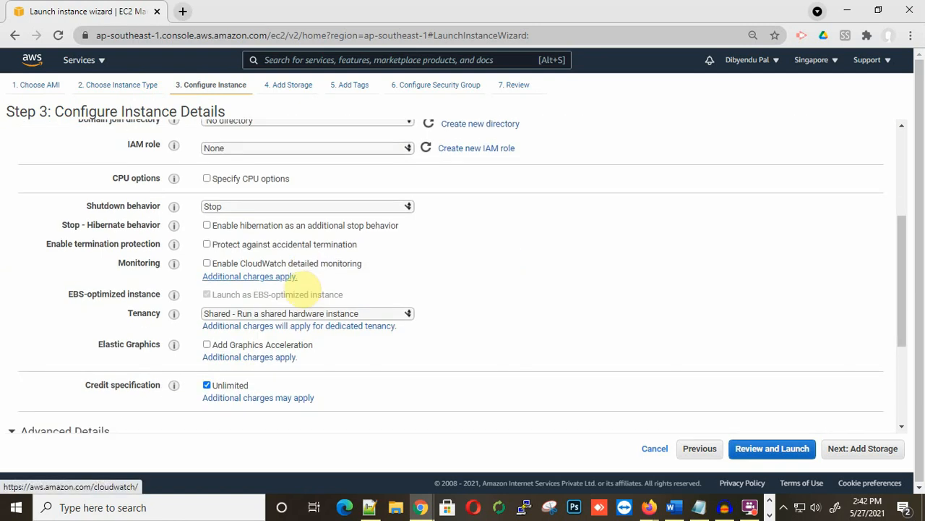
{"action": "scroll", "coordinate": [300, 280], "scroll_direction": "down", "scroll_amount": 3}
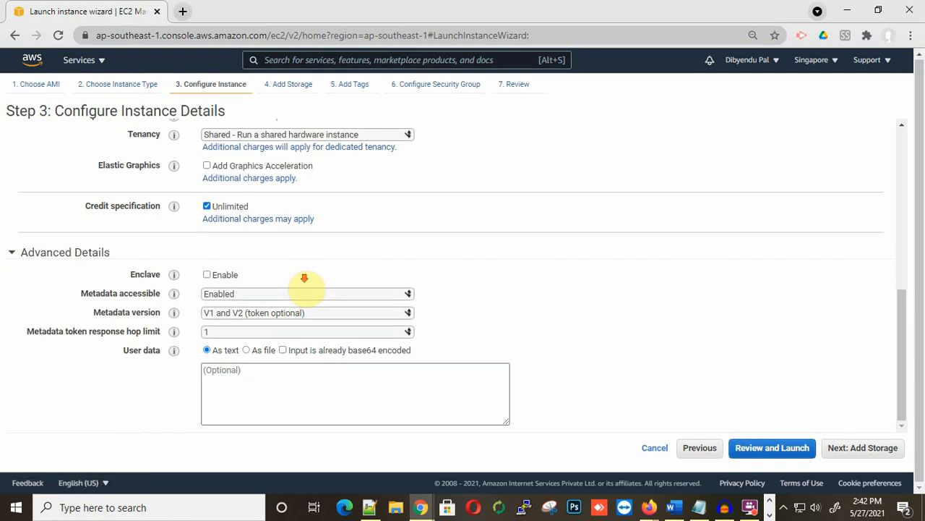
{"action": "left_click", "coordinate": [863, 448]}
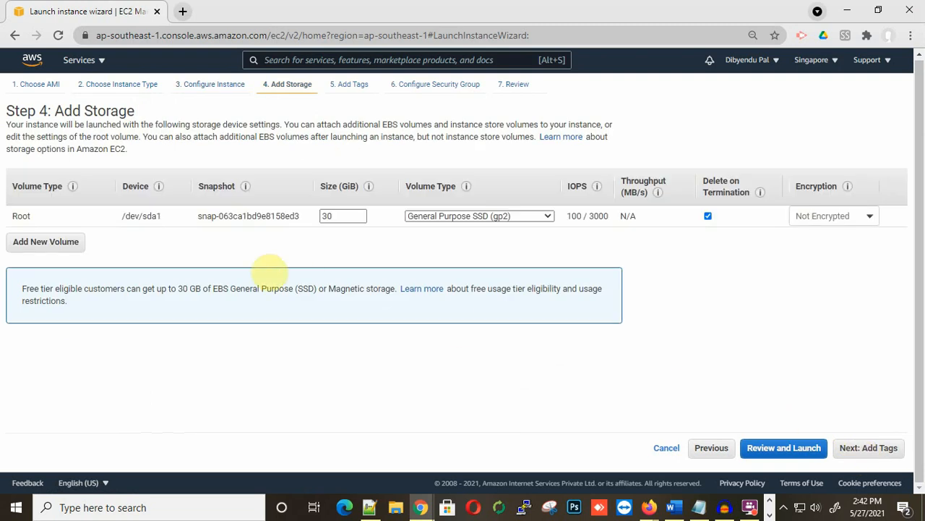
{"action": "left_click", "coordinate": [867, 449]}
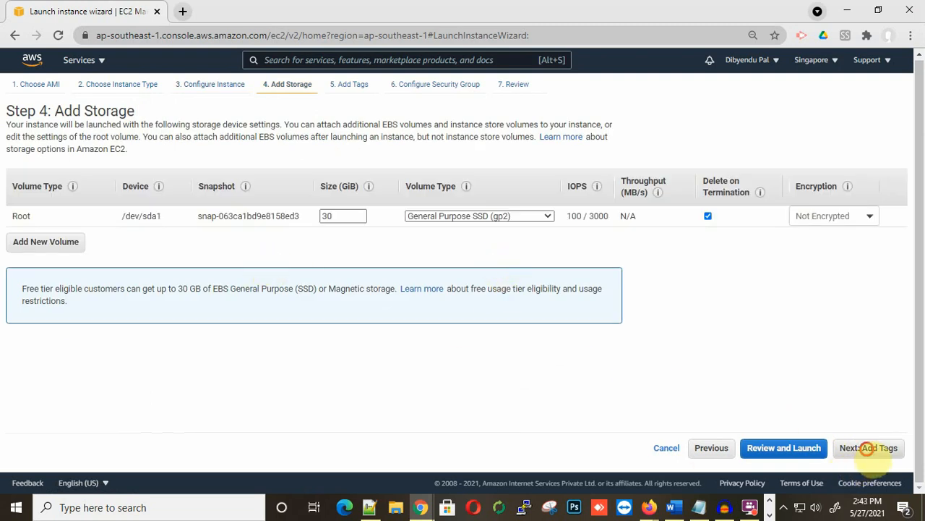
{"action": "left_click", "coordinate": [38, 284]}
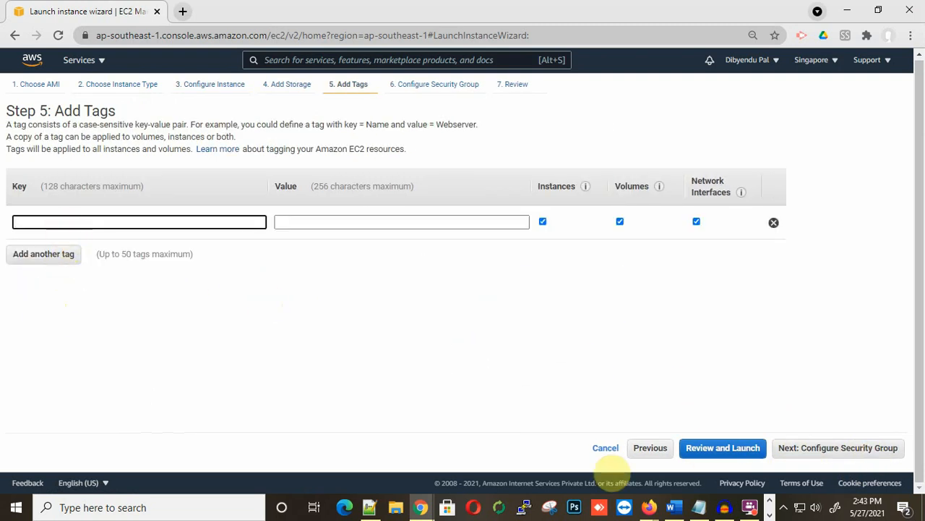
Step: Tag the instance Name = TestWin, name its security group TestWin, and review the settings
{"action": "type", "text": "Name"}
{"action": "key", "text": "Tab"}
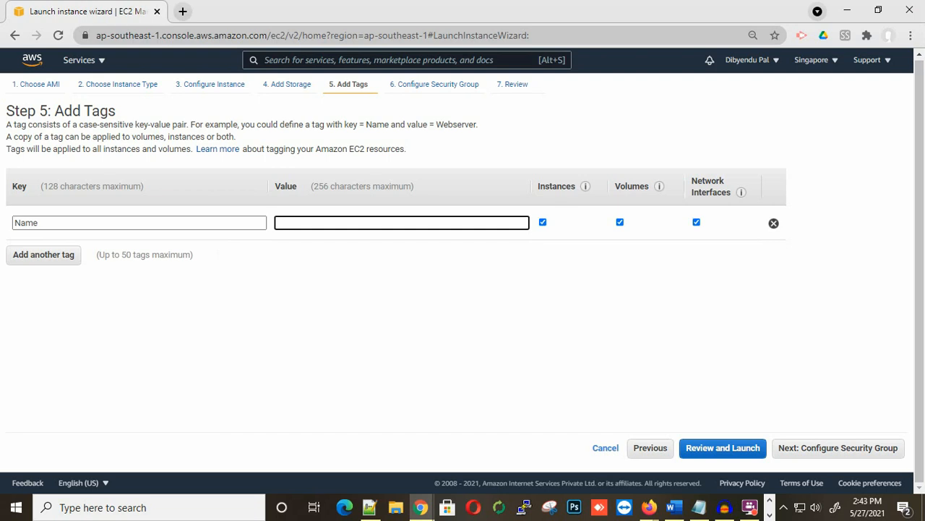
{"action": "type", "text": "TestWin"}
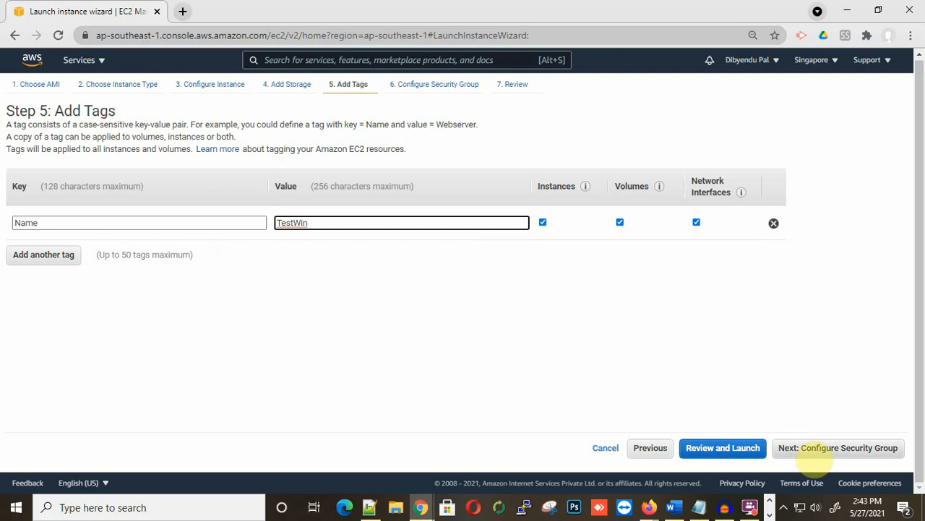
{"action": "left_click", "coordinate": [817, 451]}
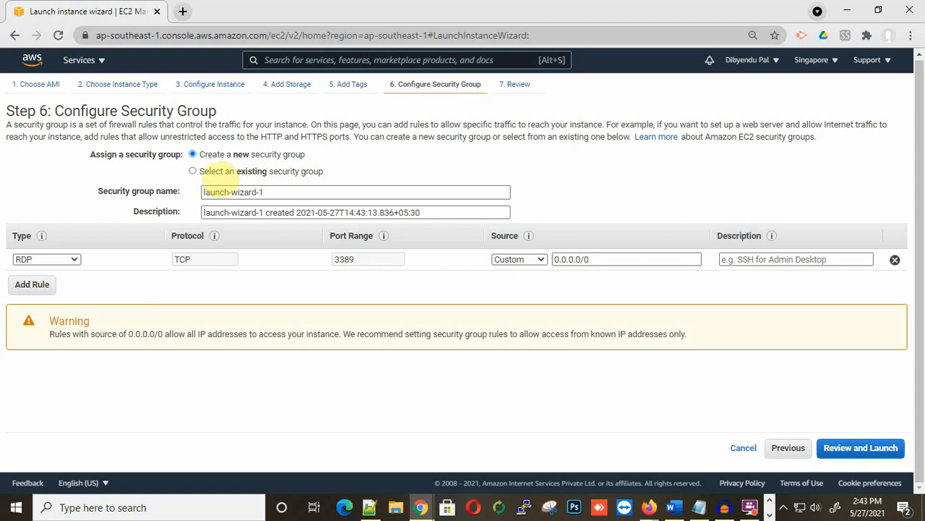
{"action": "triple_click", "coordinate": [273, 191]}
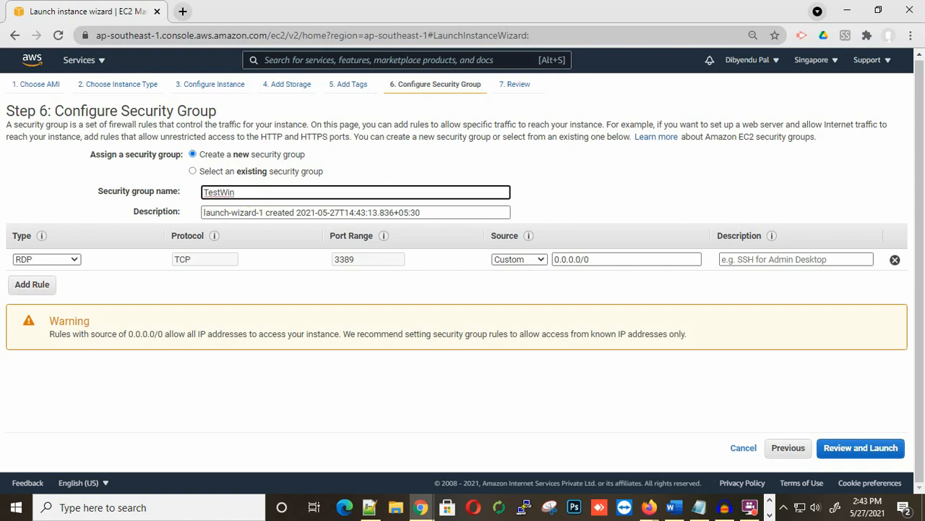
{"action": "left_click", "coordinate": [861, 447]}
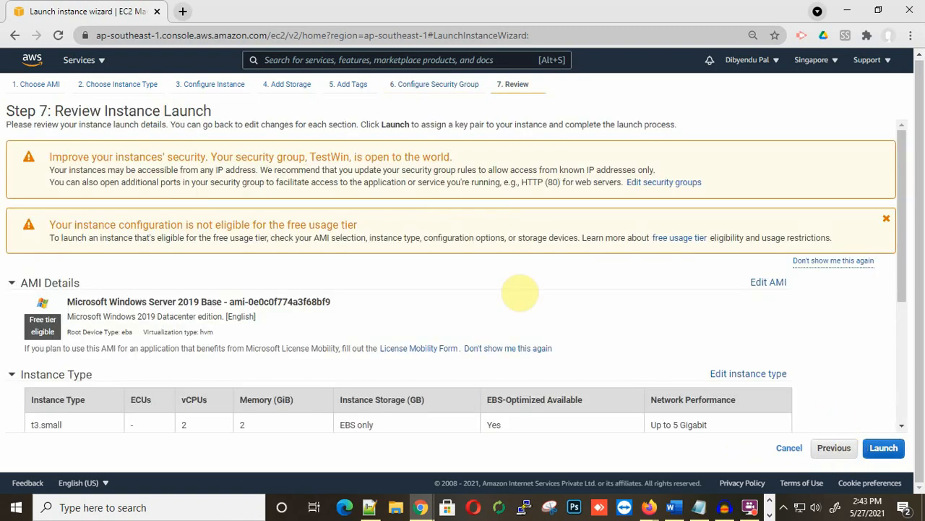
{"action": "scroll", "coordinate": [470, 305], "scroll_direction": "down", "scroll_amount": 3}
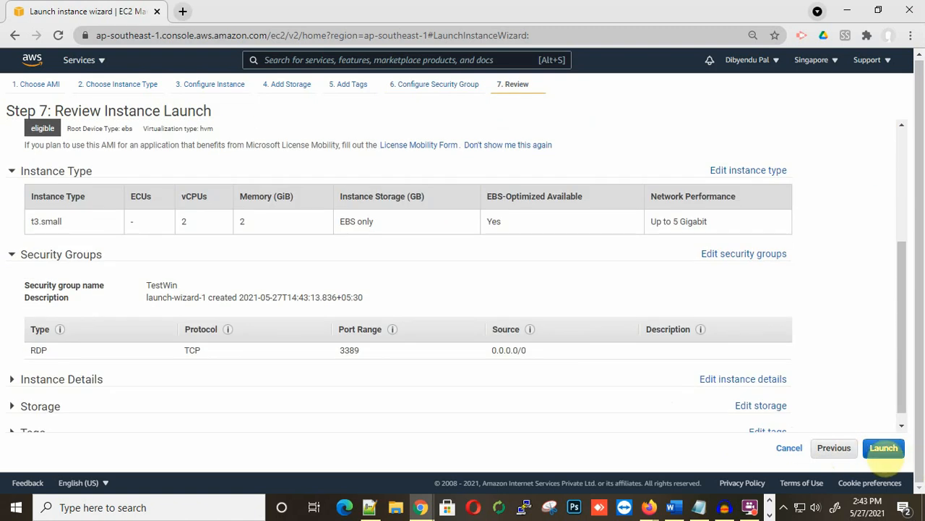
Step: Launch with the existing Testmachine key pair, acknowledging the private key, and view the instance
{"action": "left_click", "coordinate": [884, 447]}
{"action": "left_click", "coordinate": [336, 313]}
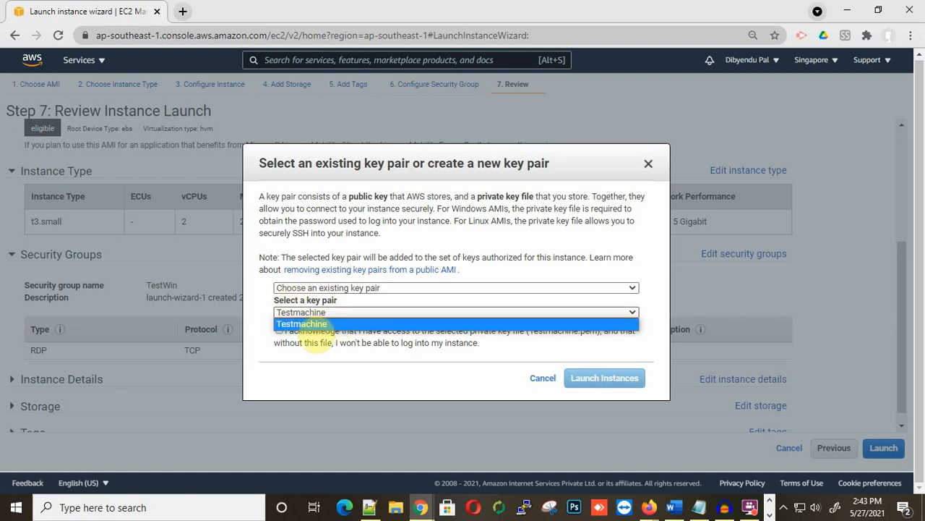
{"action": "left_click", "coordinate": [304, 324]}
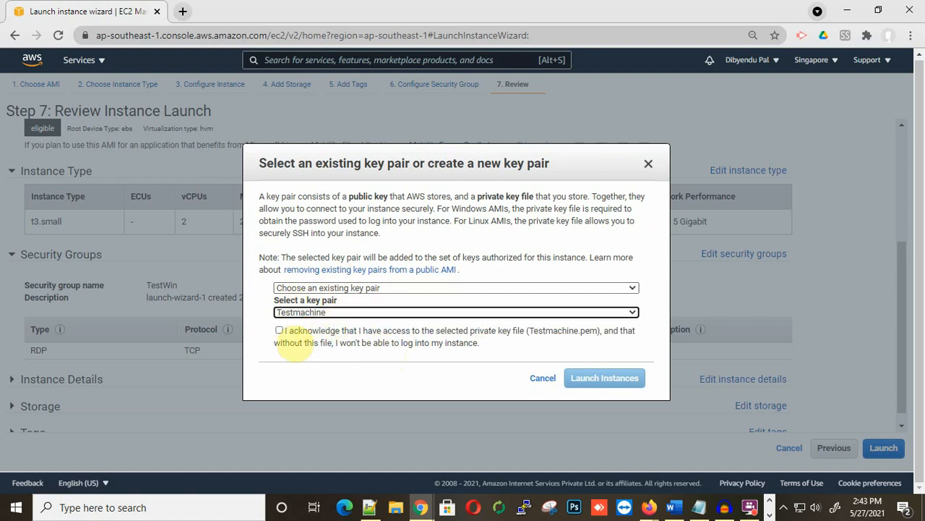
{"action": "left_click", "coordinate": [285, 332]}
{"action": "left_click", "coordinate": [611, 376]}
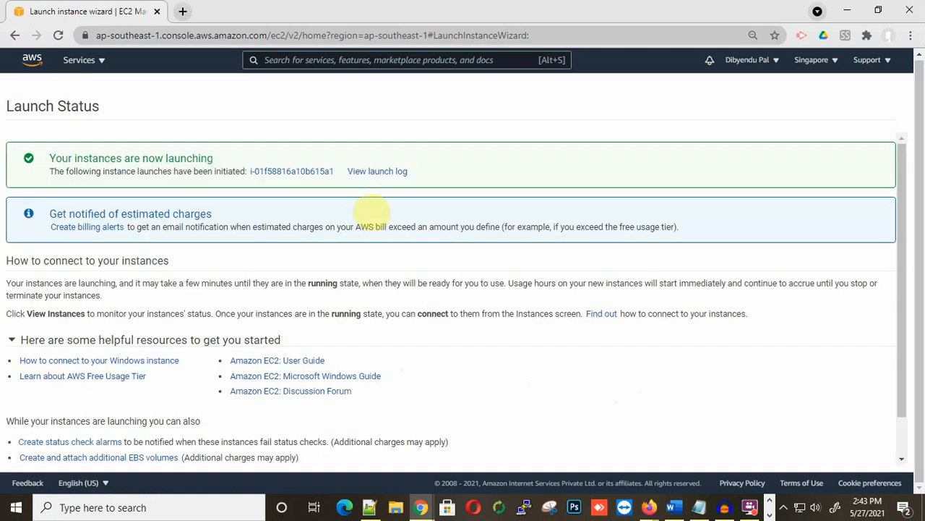
{"action": "left_click", "coordinate": [296, 173]}
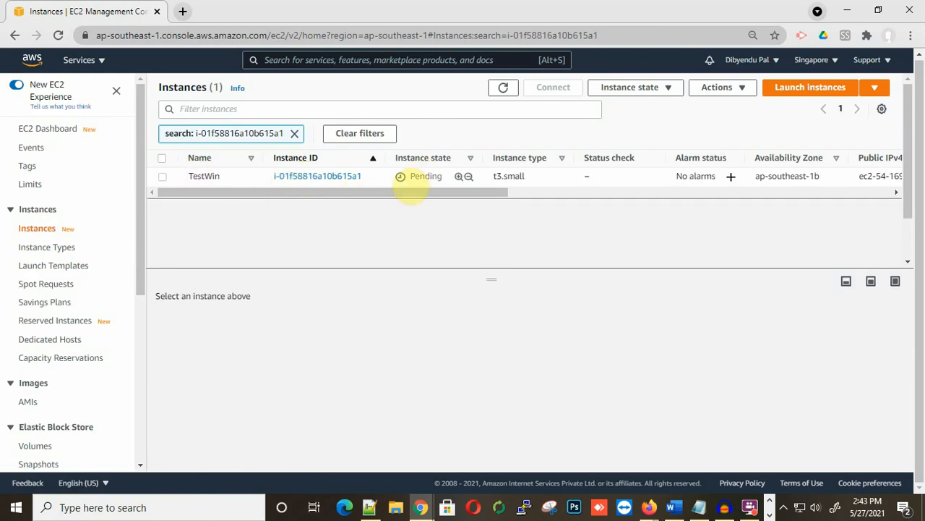
Step: Select TestWin in the instances list and refresh until its state is Running
{"action": "double_click", "coordinate": [419, 175]}
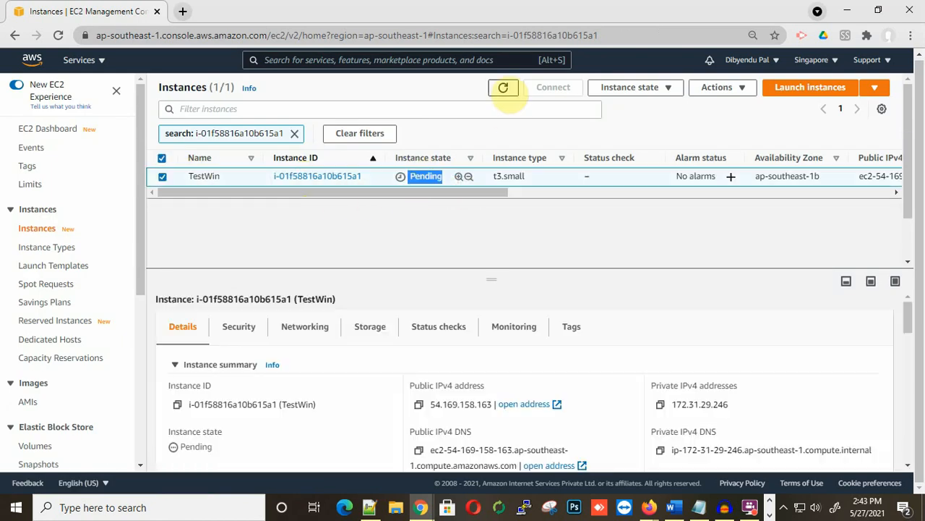
{"action": "left_click", "coordinate": [503, 87]}
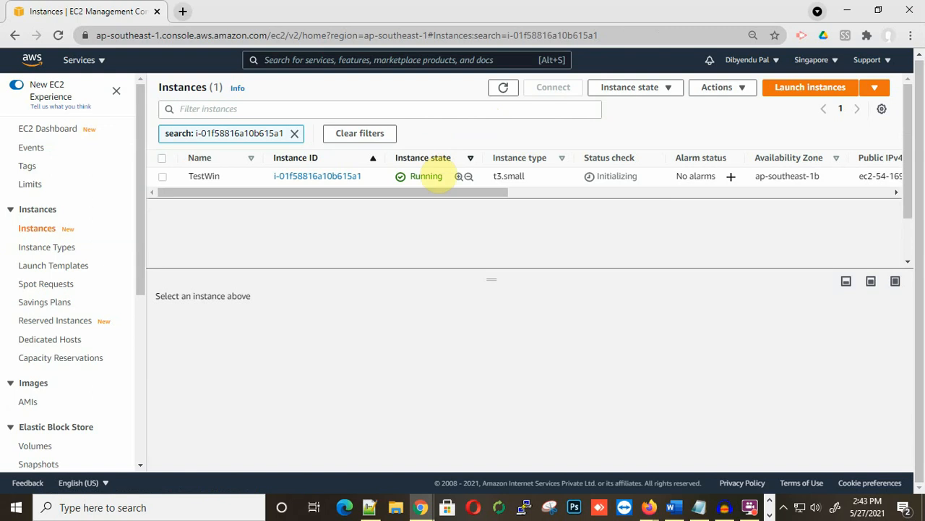
{"action": "left_click", "coordinate": [741, 88]}
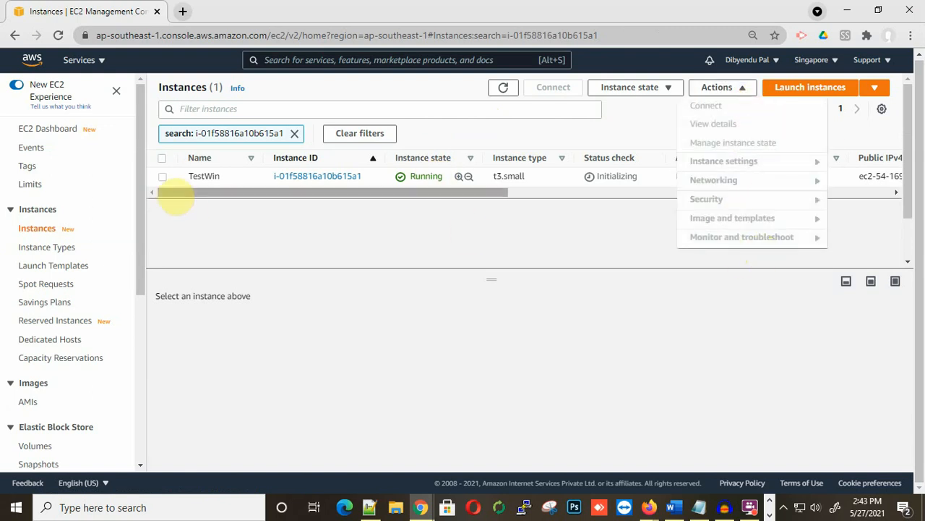
{"action": "left_click", "coordinate": [162, 176]}
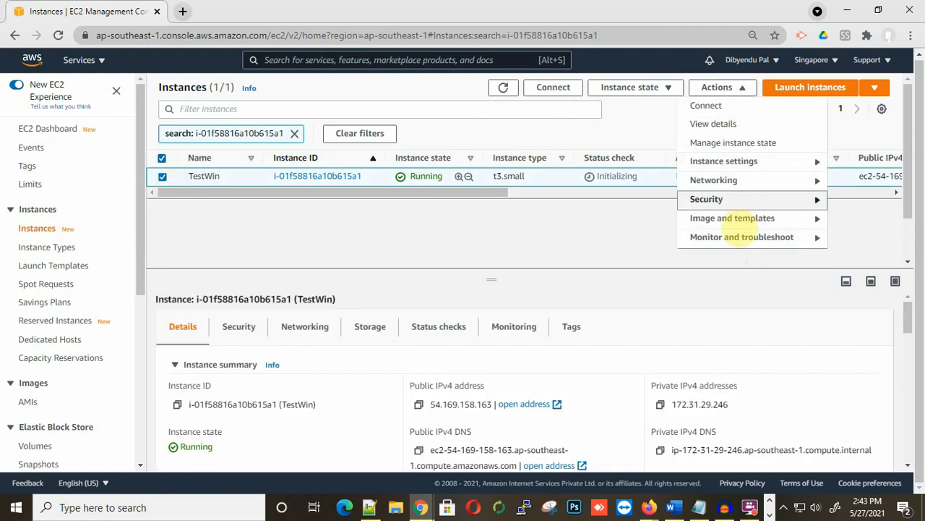
Step: Refresh TestWin's instance screenshot until the Windows lock screen shows, then return to Instances
{"action": "left_click", "coordinate": [752, 237]}
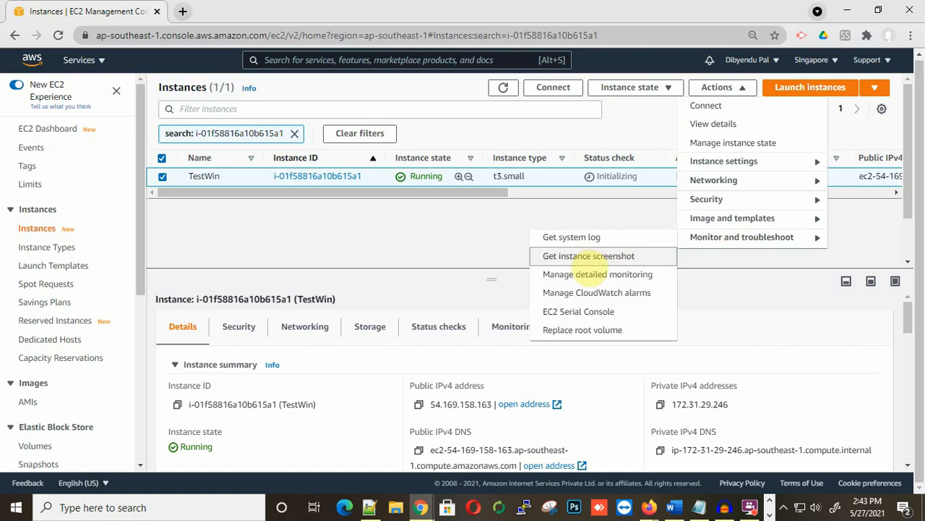
{"action": "left_click", "coordinate": [583, 256]}
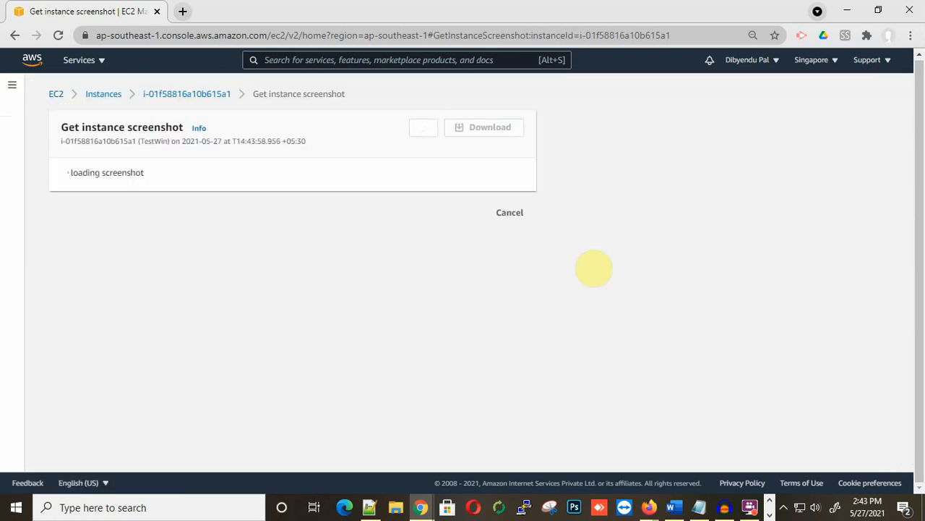
{"action": "scroll", "coordinate": [375, 320], "scroll_direction": "down", "scroll_amount": 2}
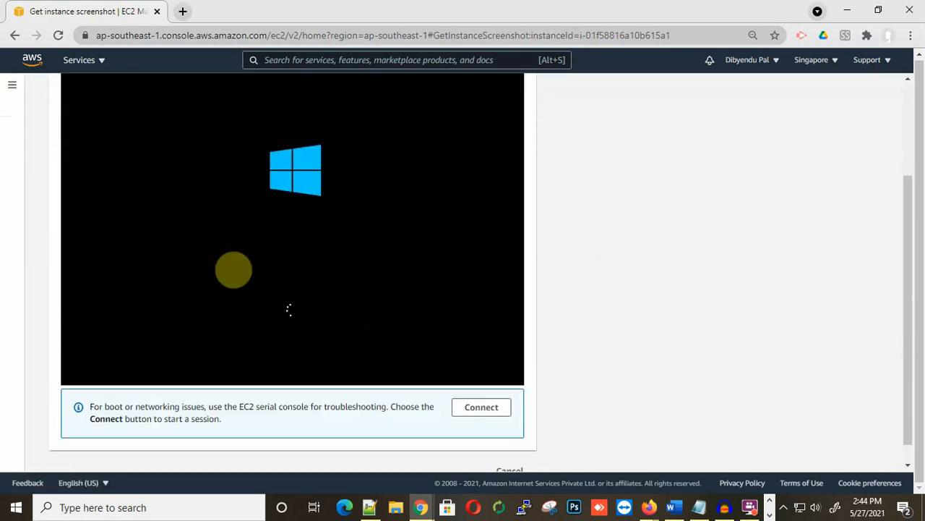
{"action": "scroll", "coordinate": [399, 303], "scroll_direction": "up", "scroll_amount": 2}
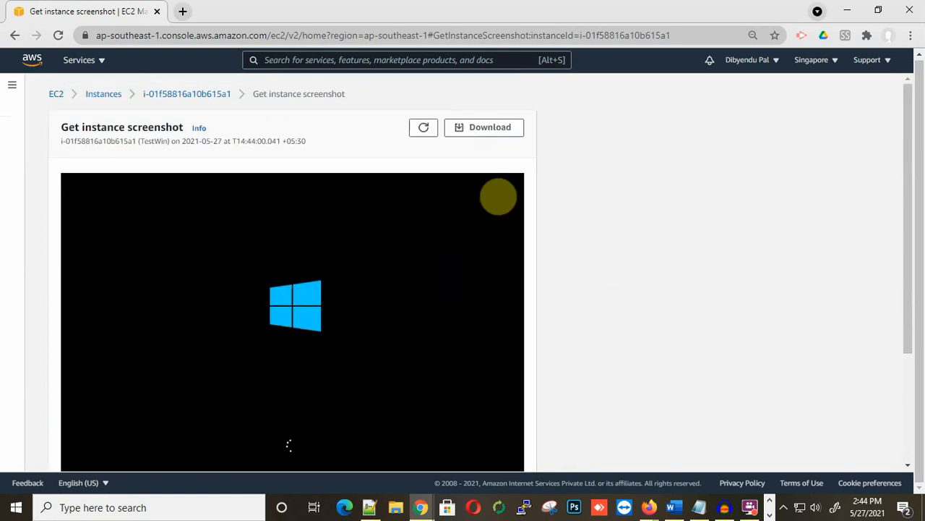
{"action": "left_click", "coordinate": [425, 130]}
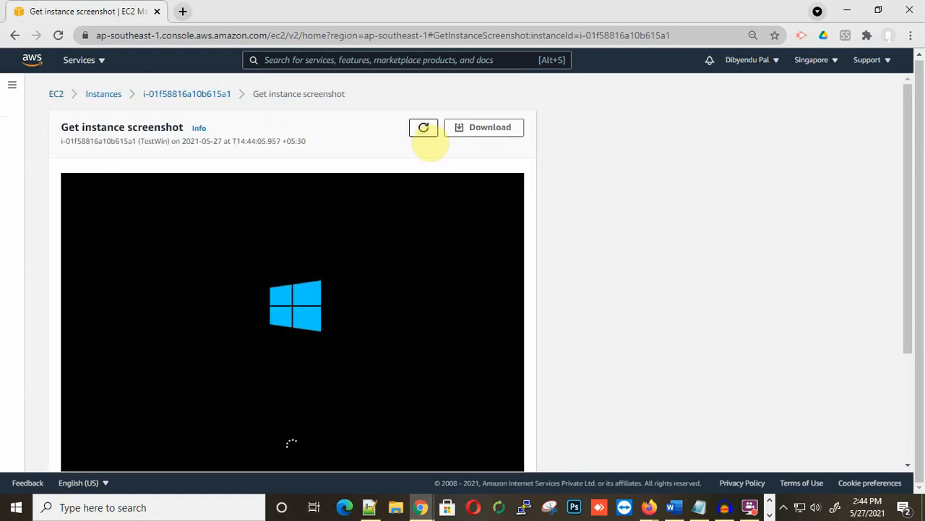
{"action": "left_click", "coordinate": [424, 130]}
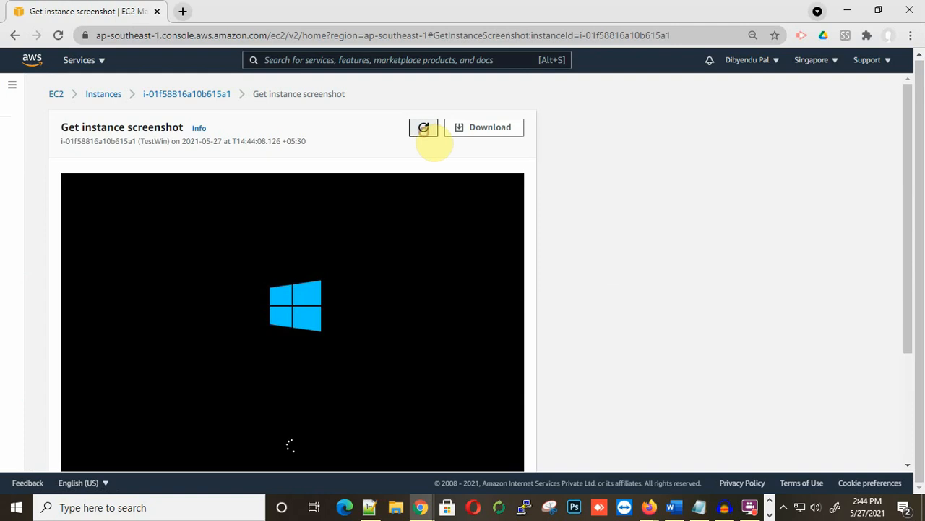
{"action": "left_click", "coordinate": [424, 130]}
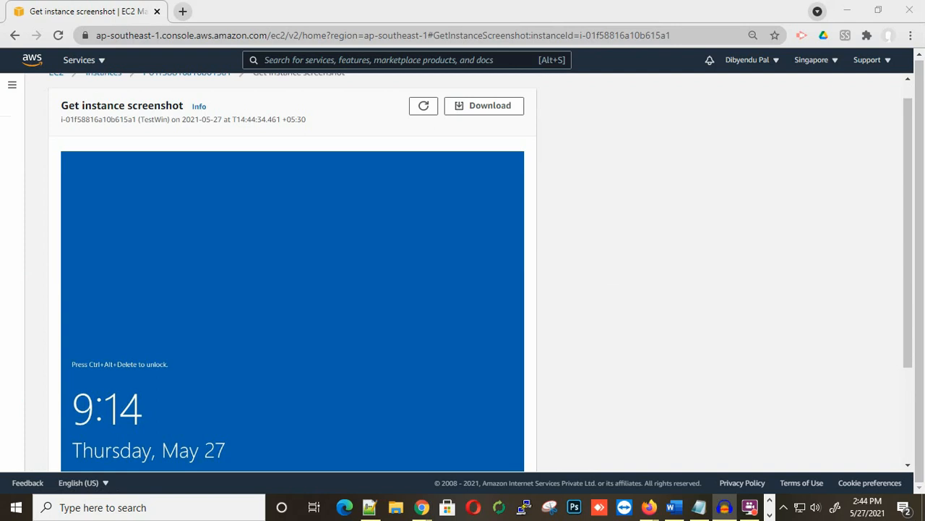
{"action": "scroll", "coordinate": [289, 225], "scroll_direction": "down", "scroll_amount": 1}
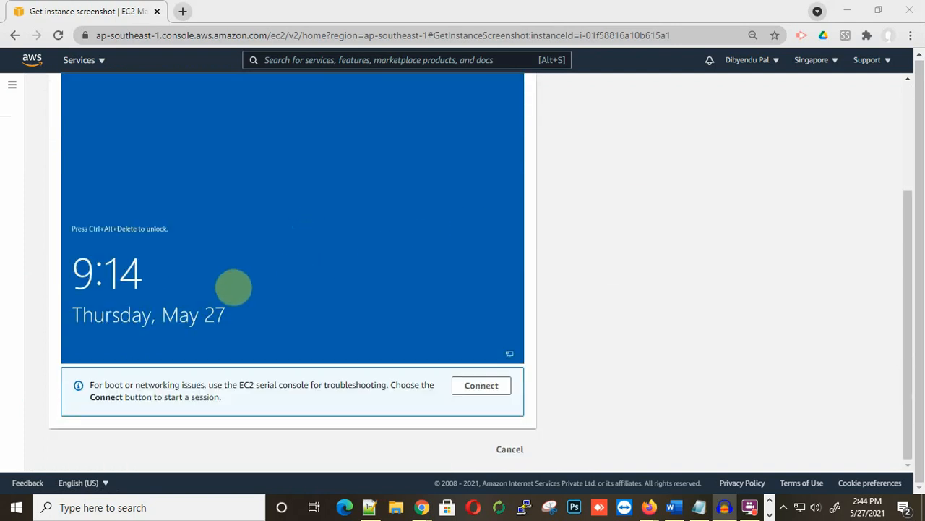
{"action": "scroll", "coordinate": [251, 337], "scroll_direction": "up", "scroll_amount": 2}
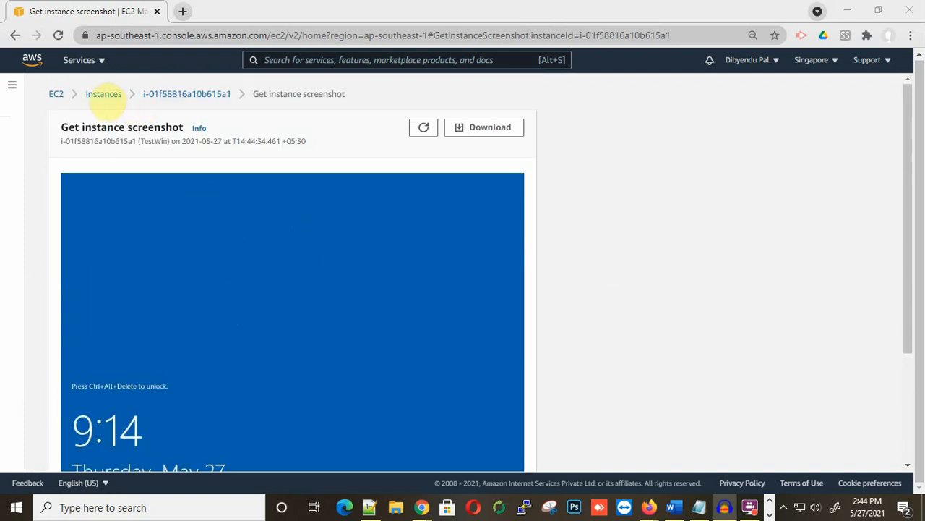
{"action": "left_click", "coordinate": [104, 94]}
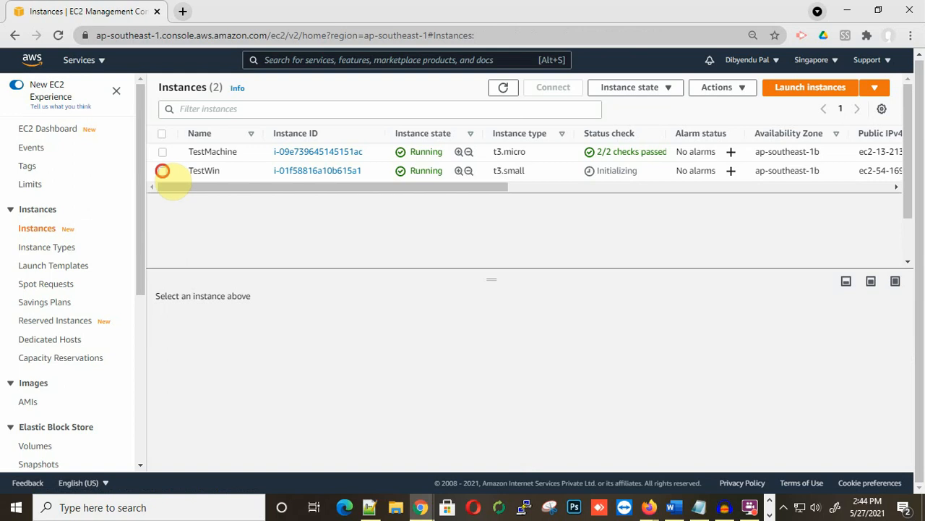
Step: Request TestWin's Windows password and note the notice requiring a 4-minute wait
{"action": "left_click", "coordinate": [162, 171]}
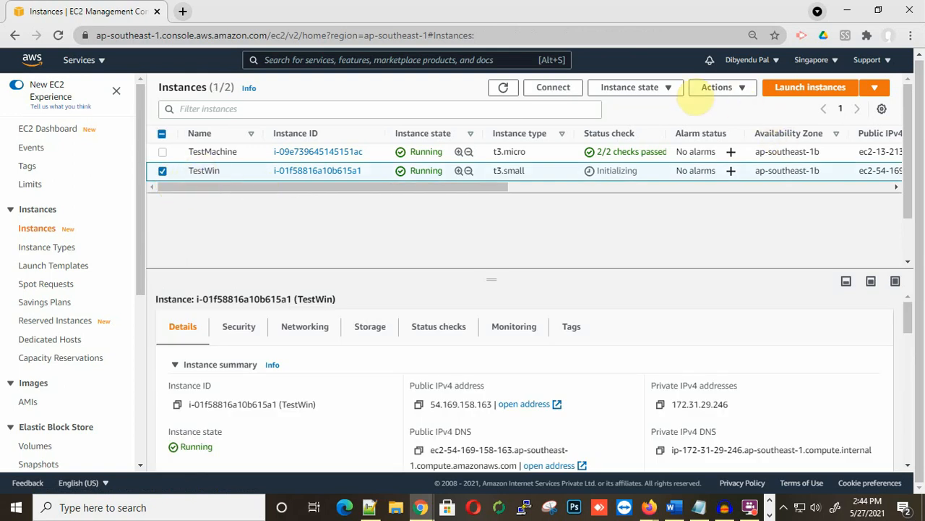
{"action": "left_click", "coordinate": [717, 88]}
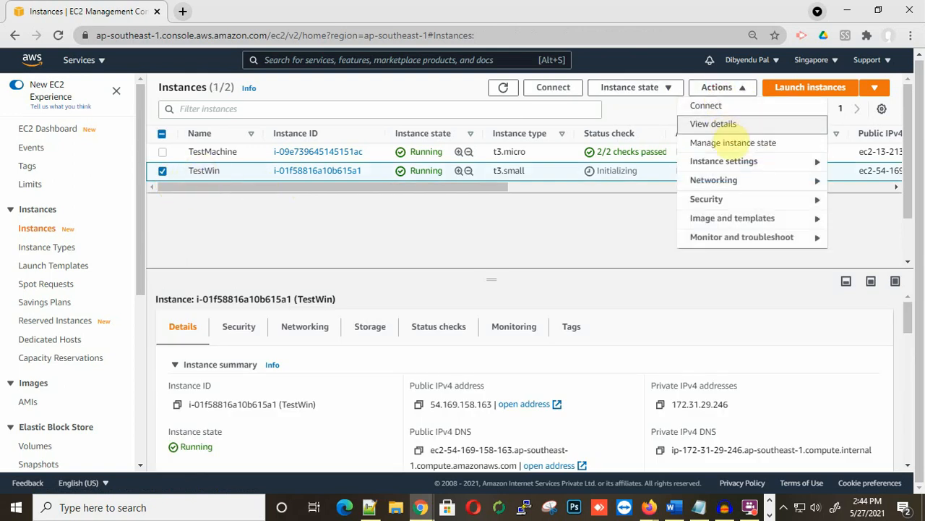
{"action": "mouse_move", "coordinate": [728, 195]}
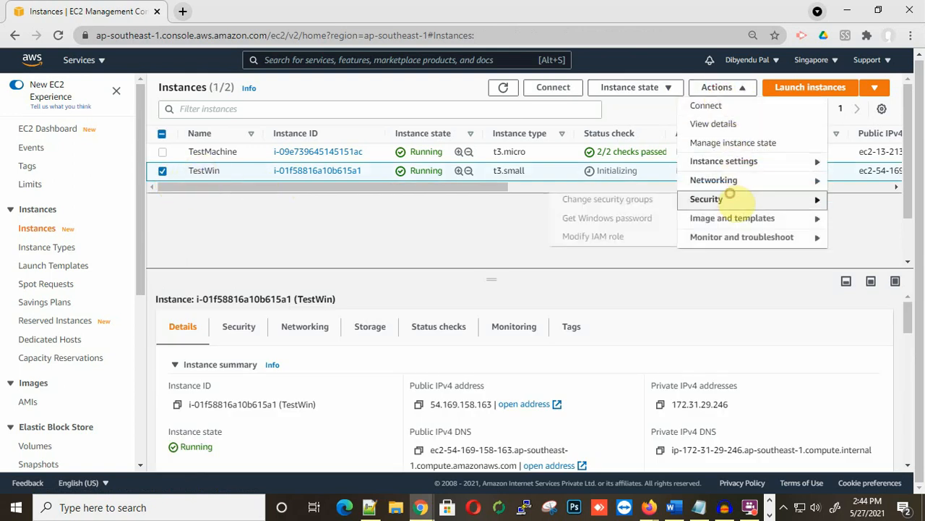
{"action": "left_click", "coordinate": [593, 219]}
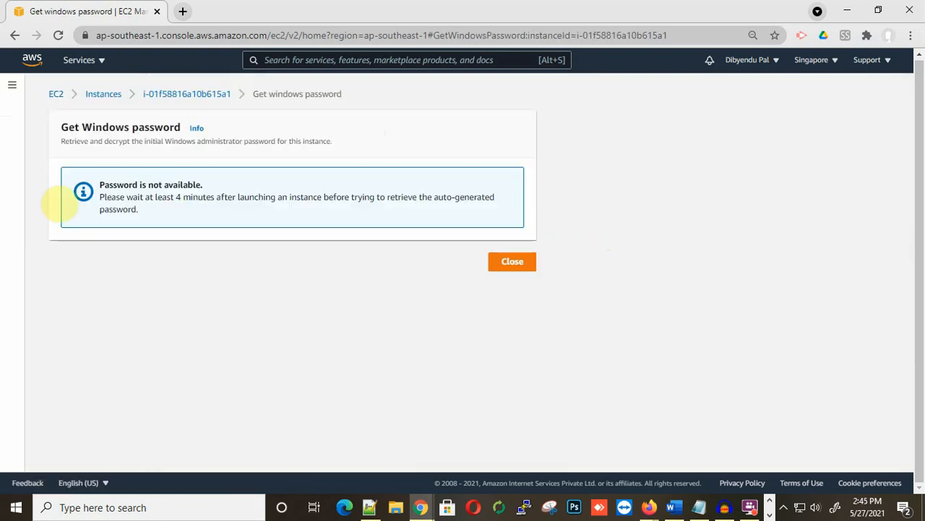
{"action": "left_click_drag", "start_coordinate": [142, 197], "coordinate": [225, 199]}
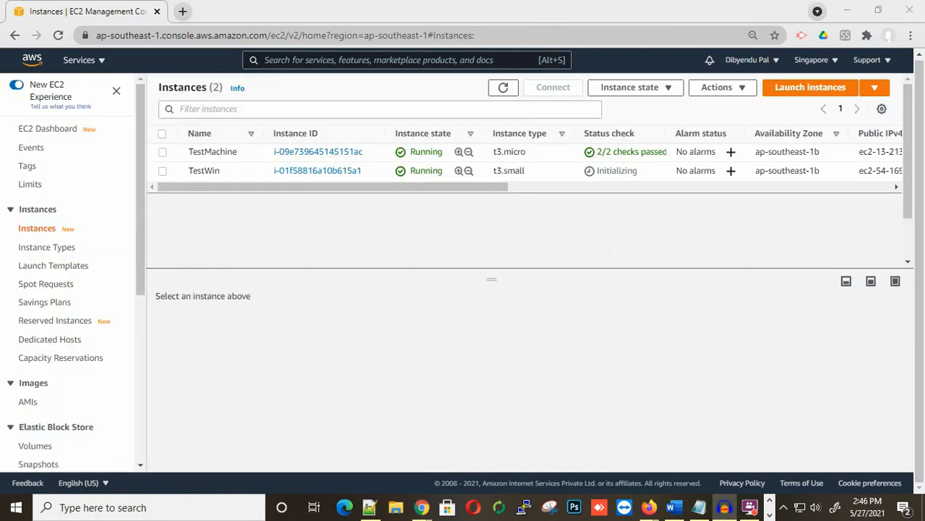
Step: Retry Get Windows password, load Downloads\Testmachine.pem, and decrypt the administrator password
{"action": "left_click", "coordinate": [163, 171]}
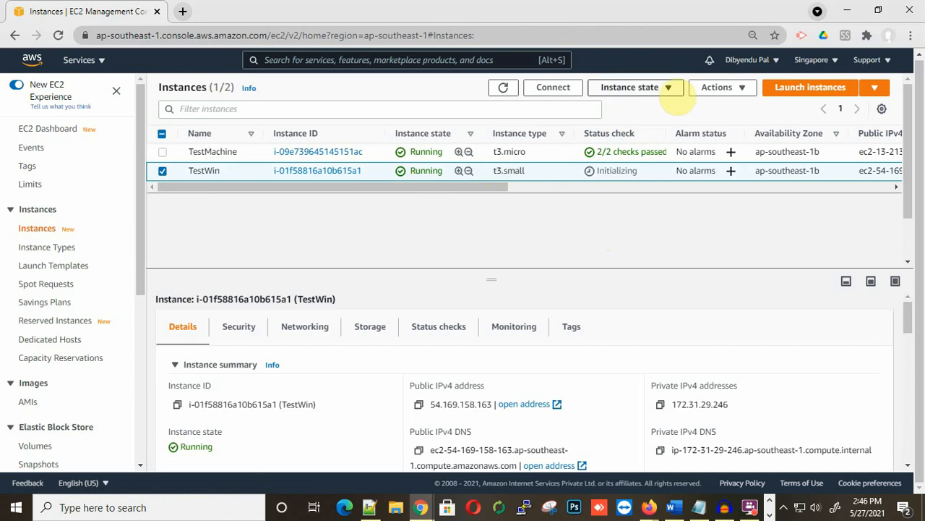
{"action": "left_click", "coordinate": [716, 86]}
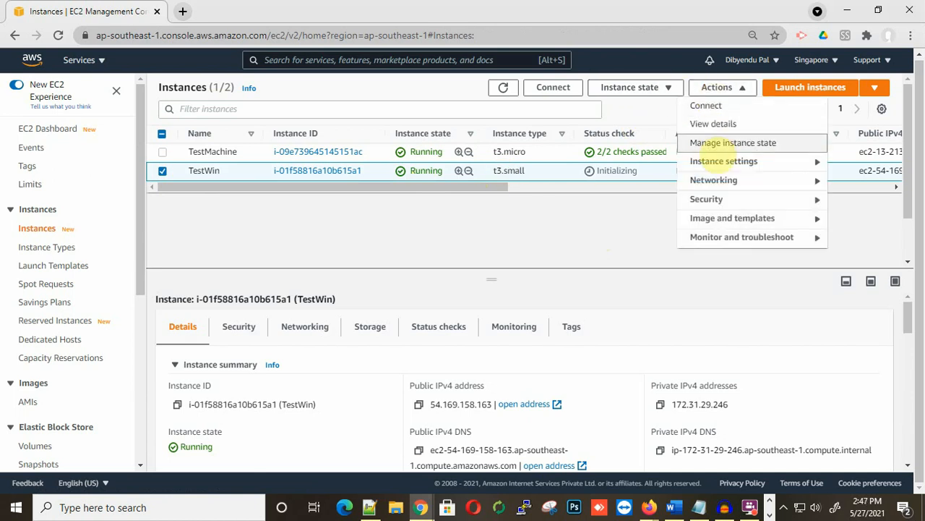
{"action": "mouse_move", "coordinate": [707, 200]}
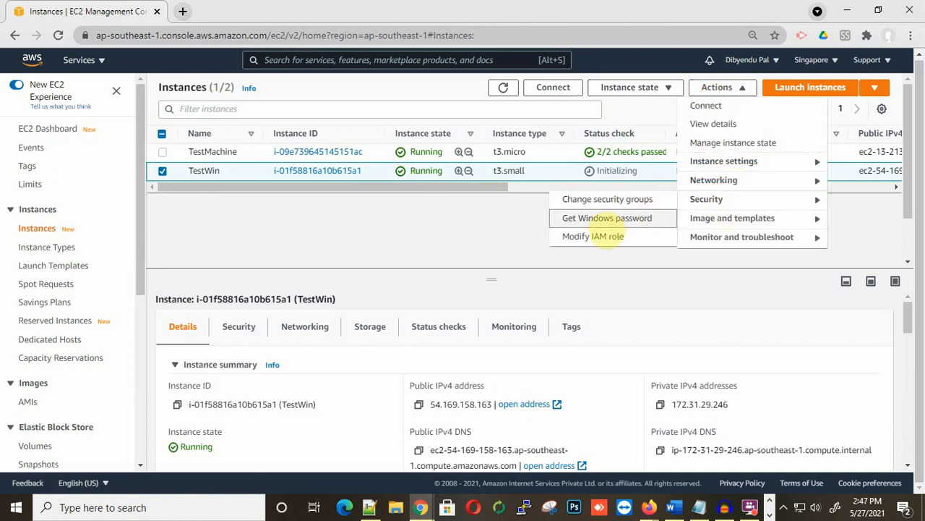
{"action": "left_click", "coordinate": [602, 222]}
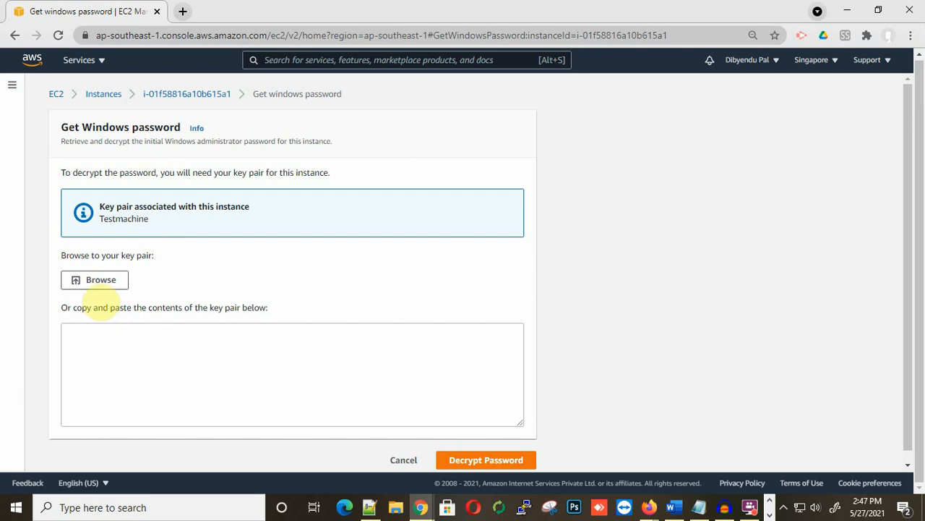
{"action": "left_click", "coordinate": [106, 282]}
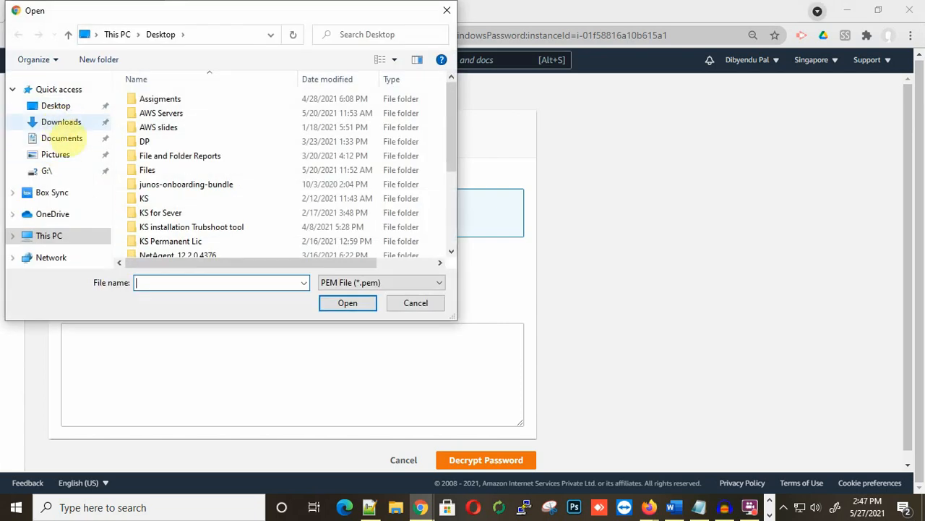
{"action": "left_click", "coordinate": [61, 122]}
{"action": "left_click", "coordinate": [145, 118]}
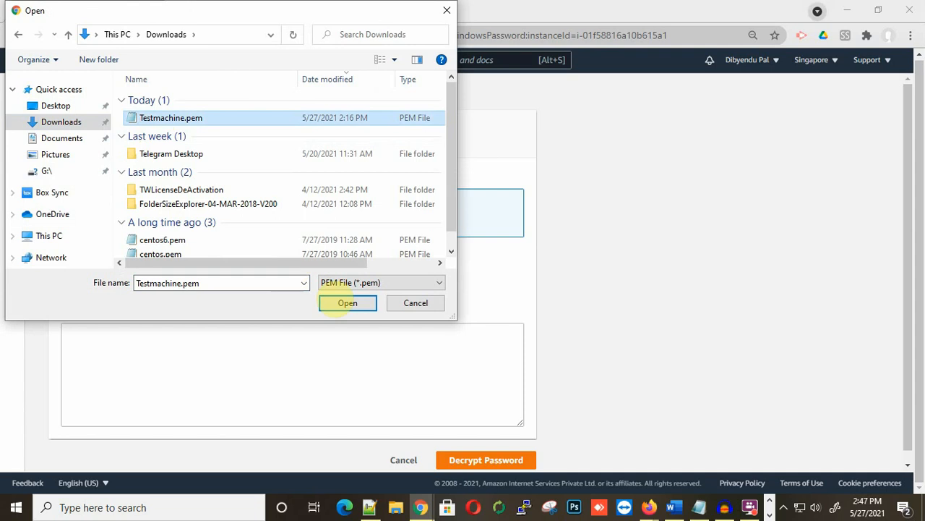
{"action": "left_click", "coordinate": [348, 303]}
{"action": "scroll", "coordinate": [269, 354], "scroll_direction": "down", "scroll_amount": 1}
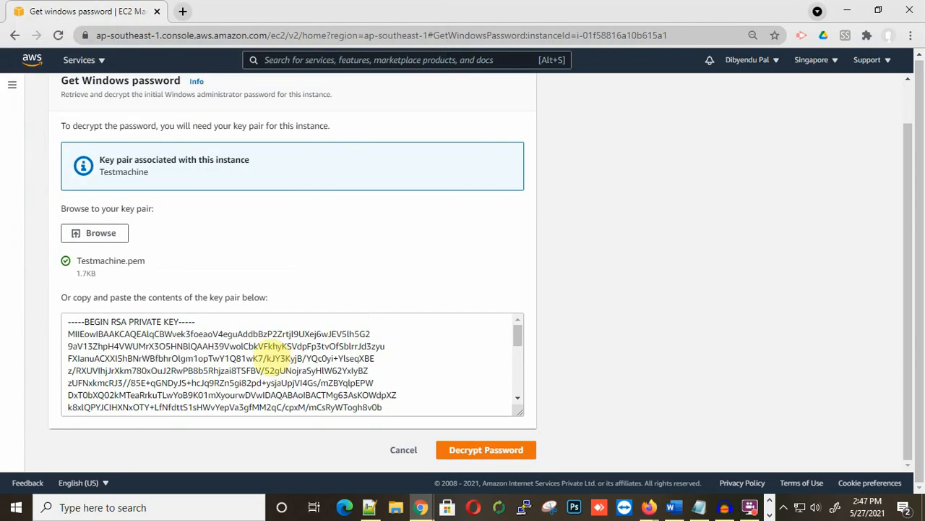
{"action": "left_click", "coordinate": [508, 456]}
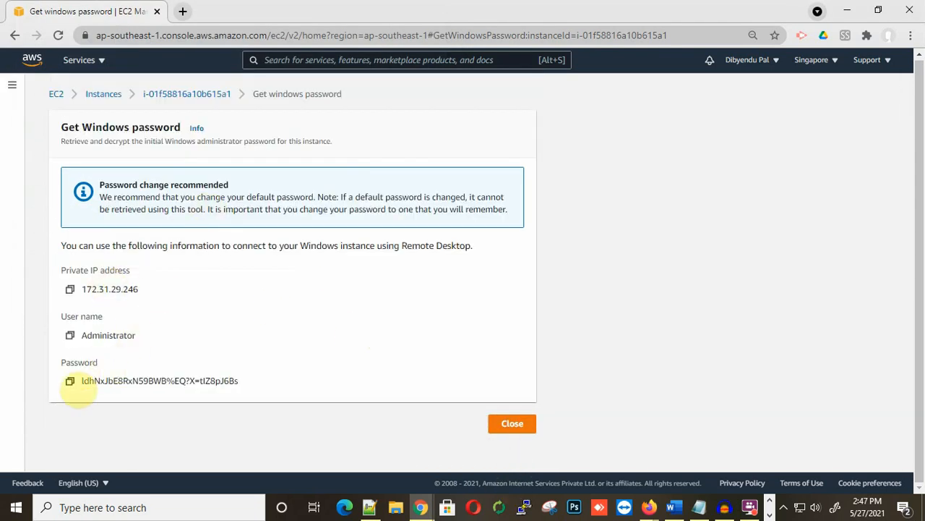
Step: Copy the decrypted password and paste it on a new line at the end of the Notepad notes
{"action": "left_click", "coordinate": [70, 381]}
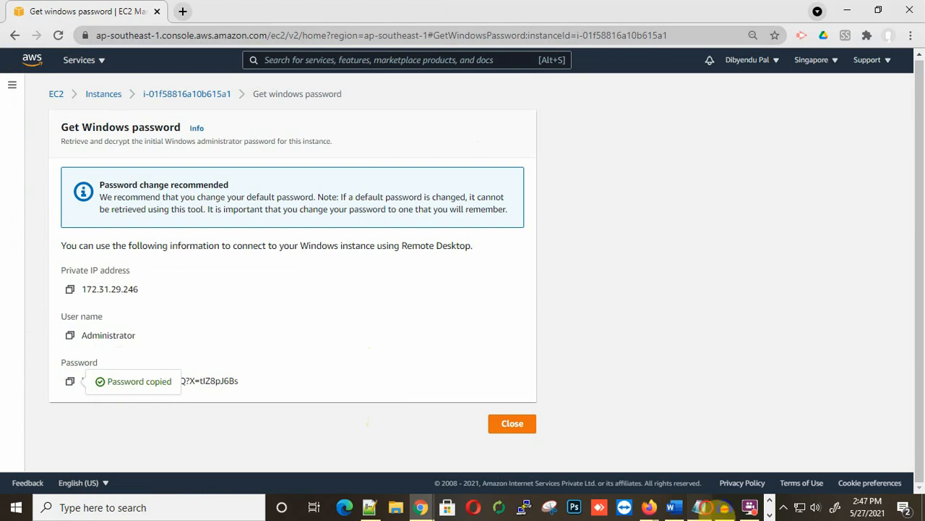
{"action": "left_click", "coordinate": [698, 507]}
{"action": "scroll", "coordinate": [575, 322], "scroll_direction": "down", "scroll_amount": 1}
{"action": "left_click", "coordinate": [752, 362]}
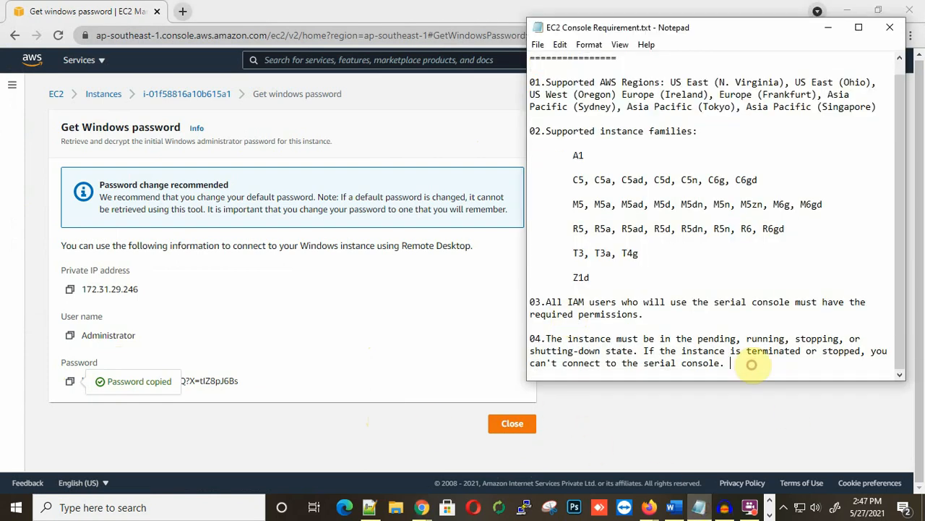
{"action": "key", "text": "Return"}
{"action": "key", "text": "Return"}
{"action": "key", "text": "Return"}
{"action": "key", "text": "ctrl+v"}
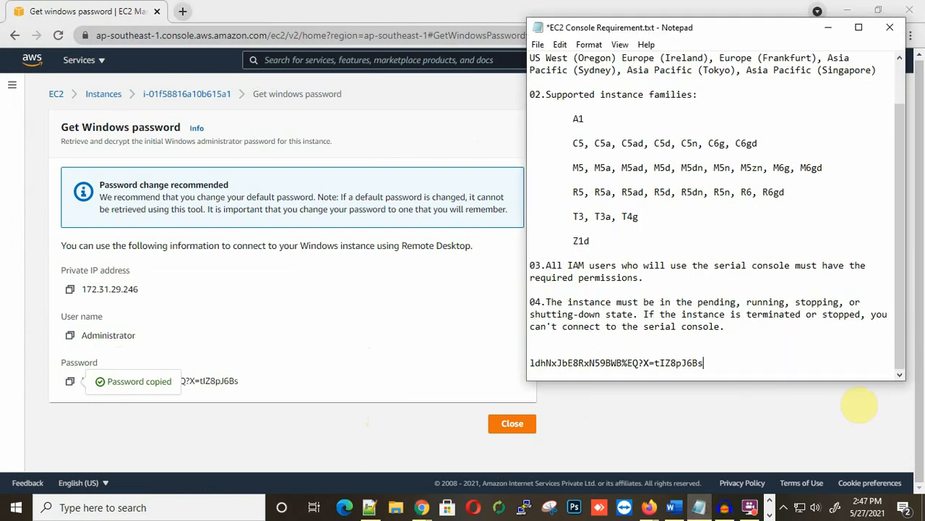
{"action": "left_click", "coordinate": [828, 28]}
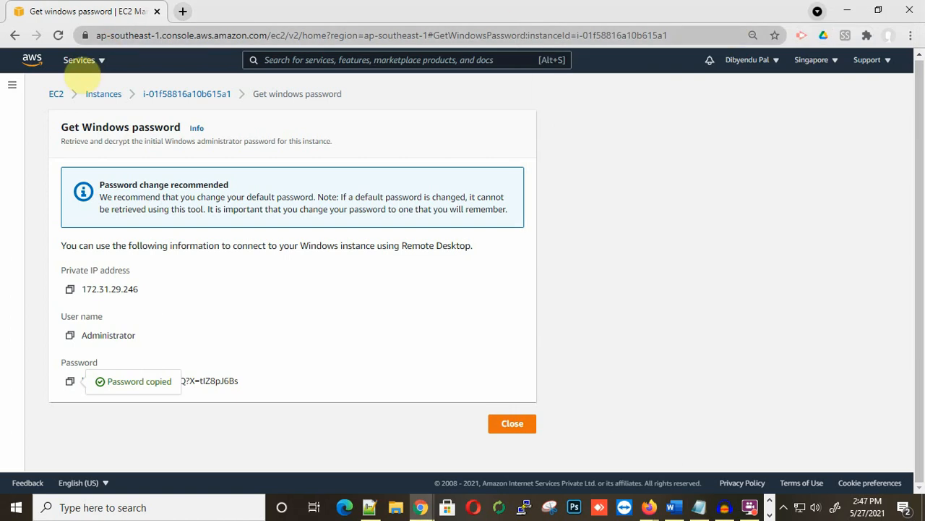
Step: Select TestWin and copy its public IPv4 address 54.169.158.163 from the Networking details
{"action": "left_click", "coordinate": [102, 94]}
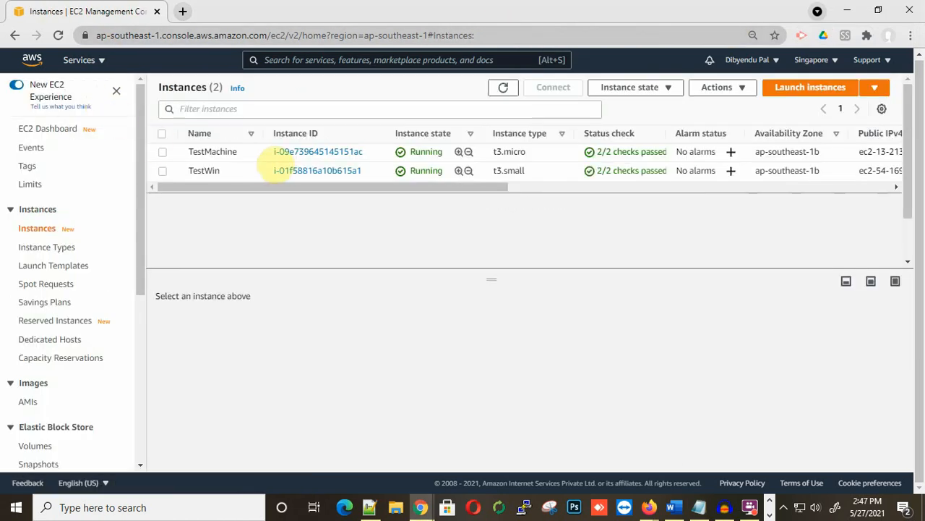
{"action": "left_click", "coordinate": [163, 171]}
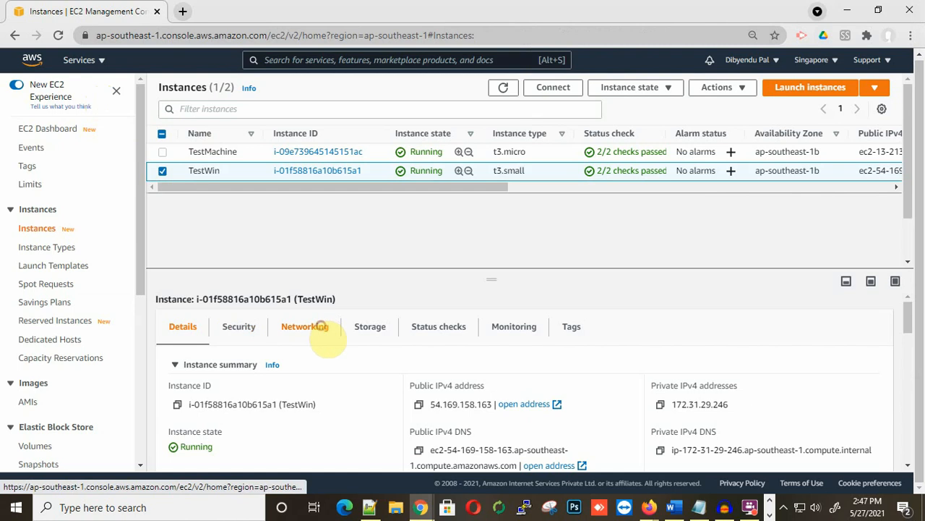
{"action": "left_click", "coordinate": [318, 329]}
{"action": "scroll", "coordinate": [216, 330], "scroll_direction": "down", "scroll_amount": 3}
{"action": "scroll", "coordinate": [217, 330], "scroll_direction": "up", "scroll_amount": 3}
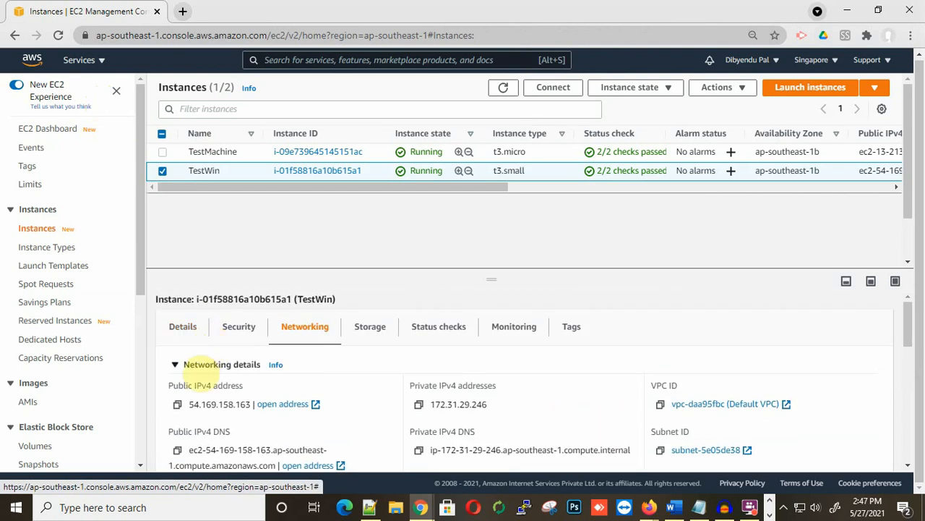
{"action": "left_click", "coordinate": [177, 404]}
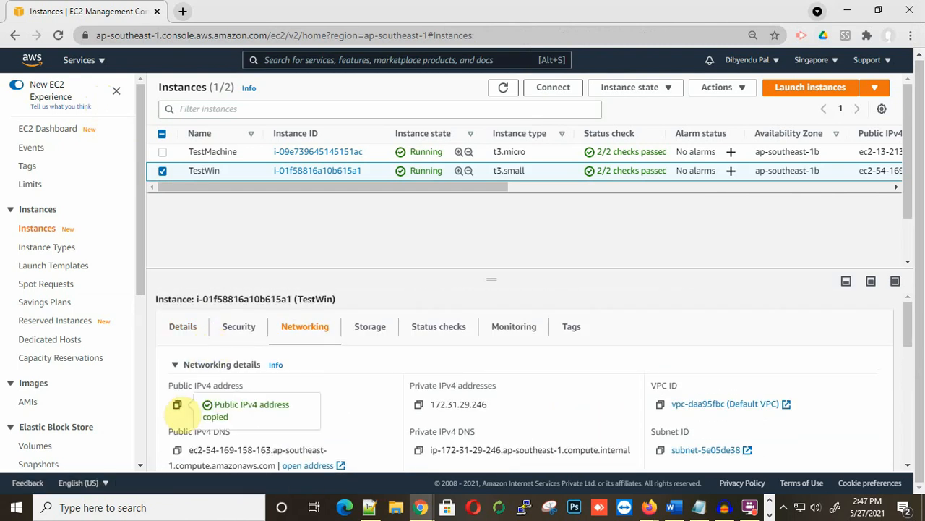
Step: Open Remote Desktop Connection via mstsc and start connecting to 54.169.158.163
{"action": "key", "text": "super+r"}
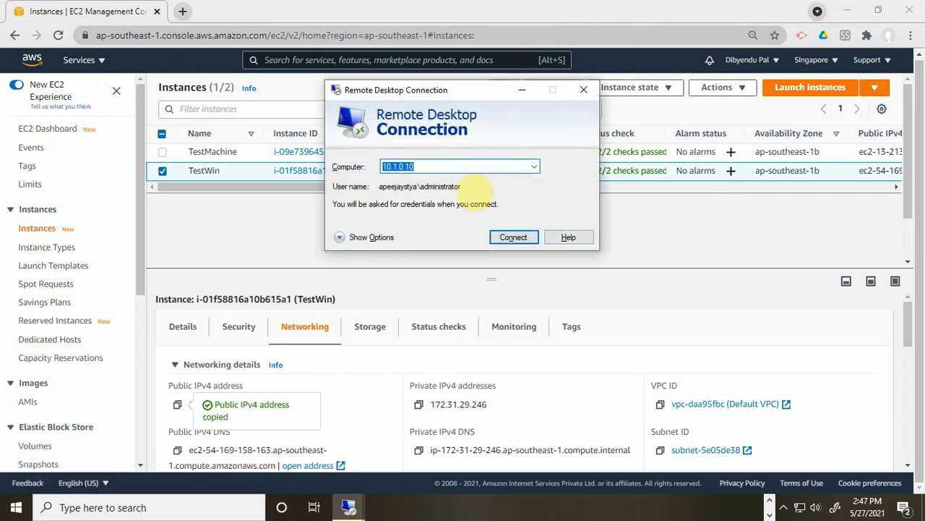
{"action": "key", "text": "ctrl+v"}
{"action": "left_click", "coordinate": [514, 237]}
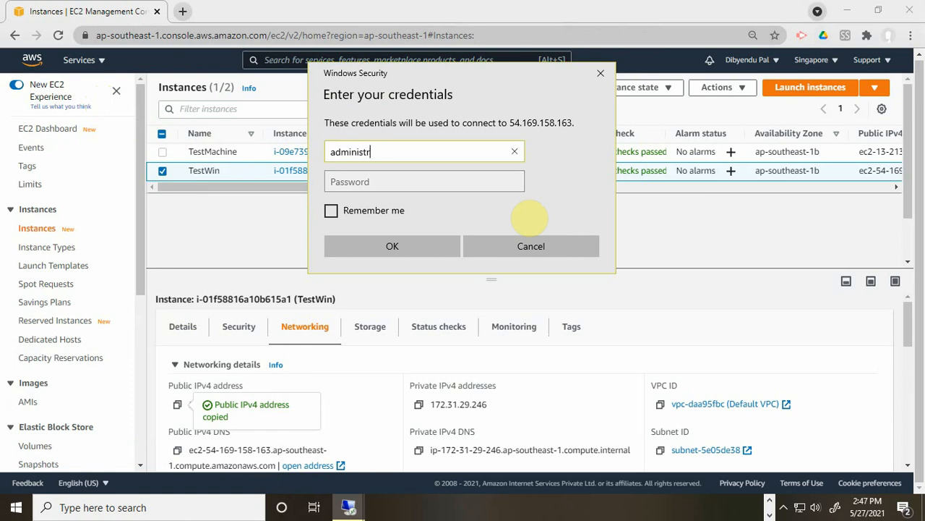
{"action": "key", "text": "Tab"}
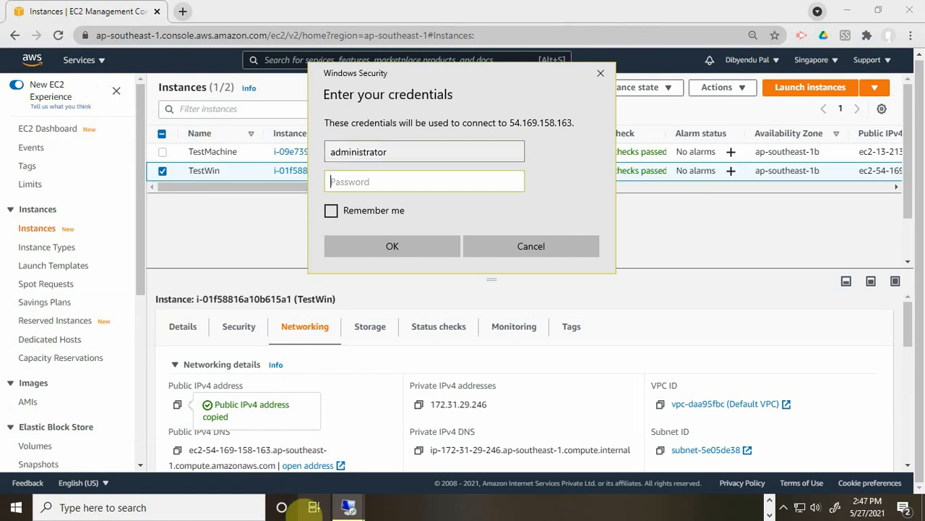
Step: Copy the decrypted administrator password from the Notepad notes
{"action": "left_click", "coordinate": [349, 509]}
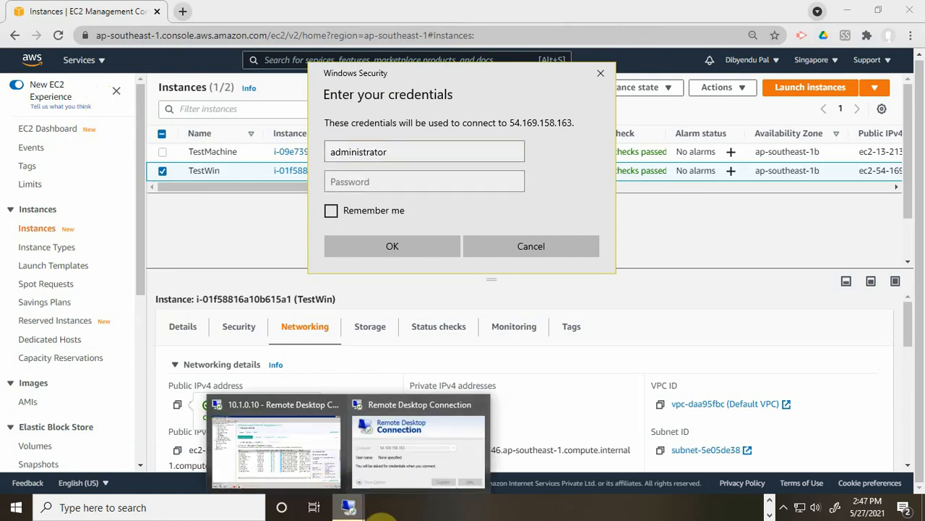
{"action": "left_click", "coordinate": [699, 507]}
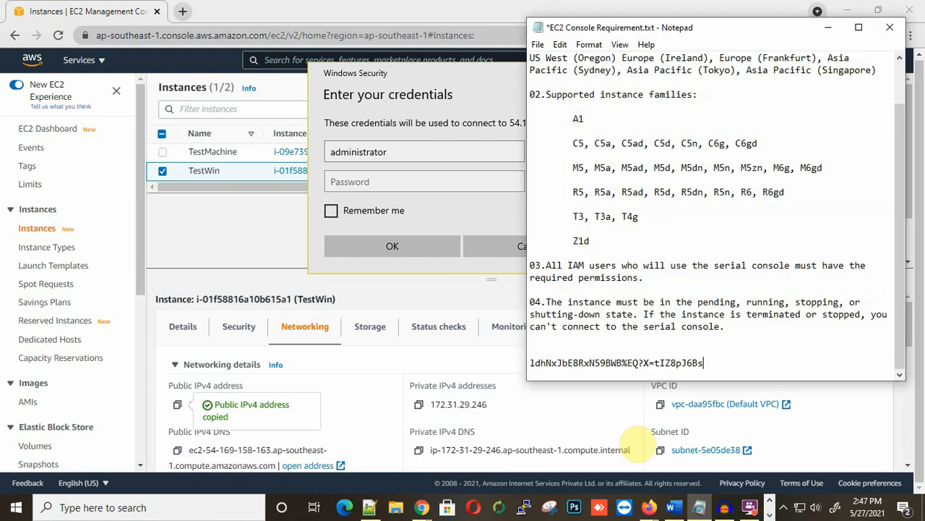
{"action": "left_click_drag", "start_coordinate": [702, 361], "coordinate": [529, 361]}
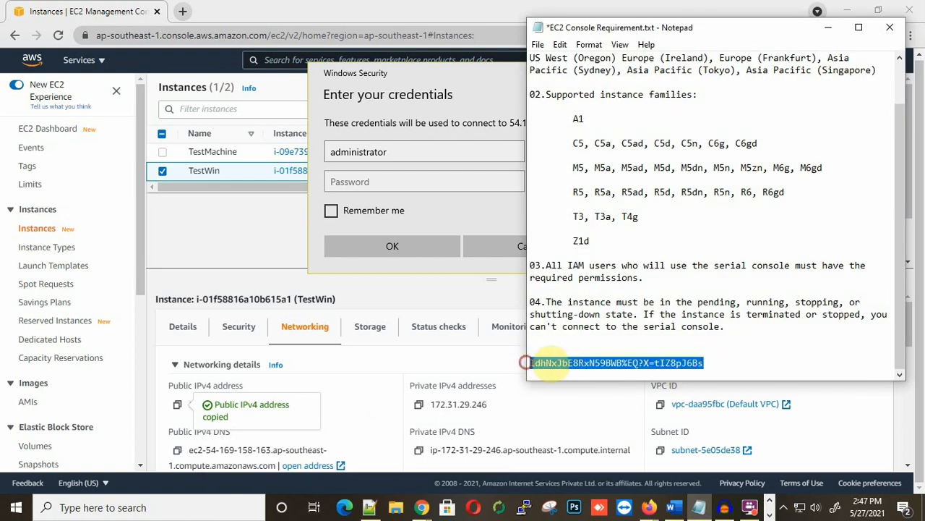
{"action": "right_click", "coordinate": [553, 367]}
{"action": "left_click", "coordinate": [582, 200]}
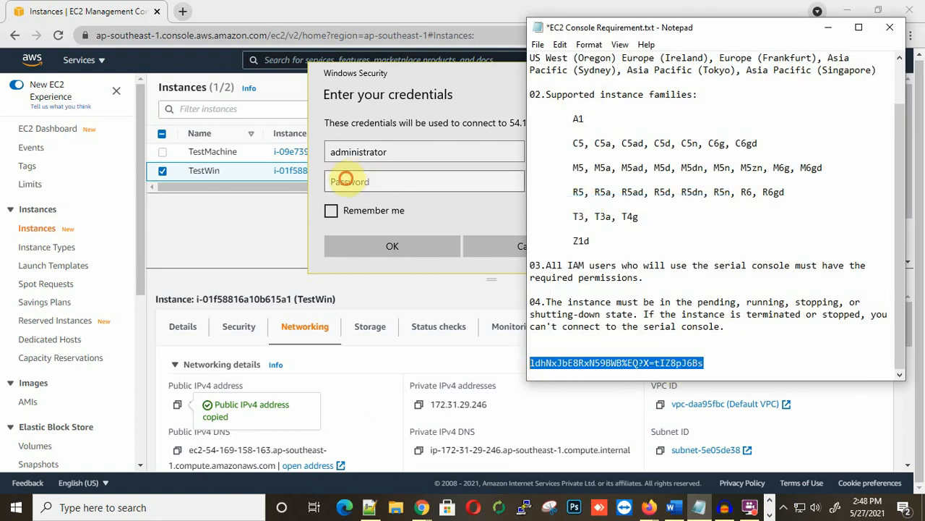
Step: Sign in as administrator with the pasted password and accept the certificate warning
{"action": "left_click", "coordinate": [344, 180]}
{"action": "key", "text": "ctrl+v"}
{"action": "left_click", "coordinate": [424, 247]}
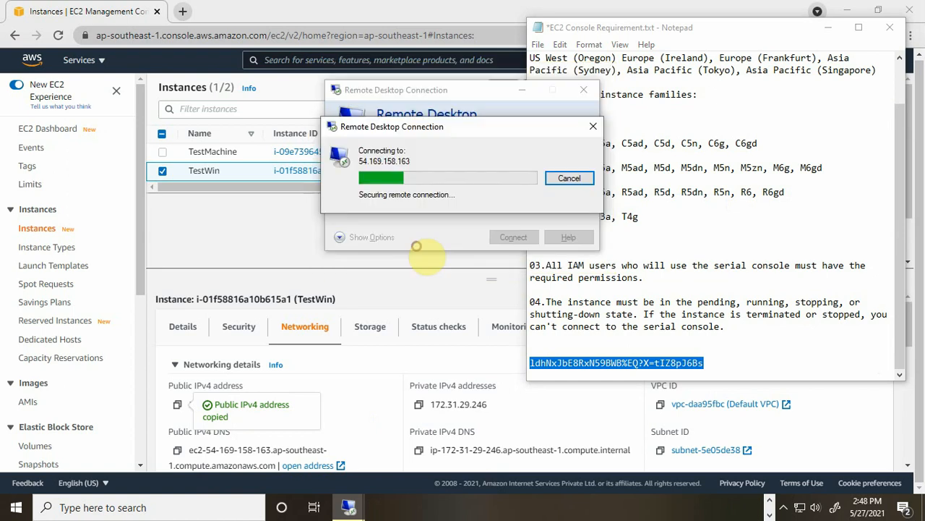
{"action": "left_click", "coordinate": [505, 284]}
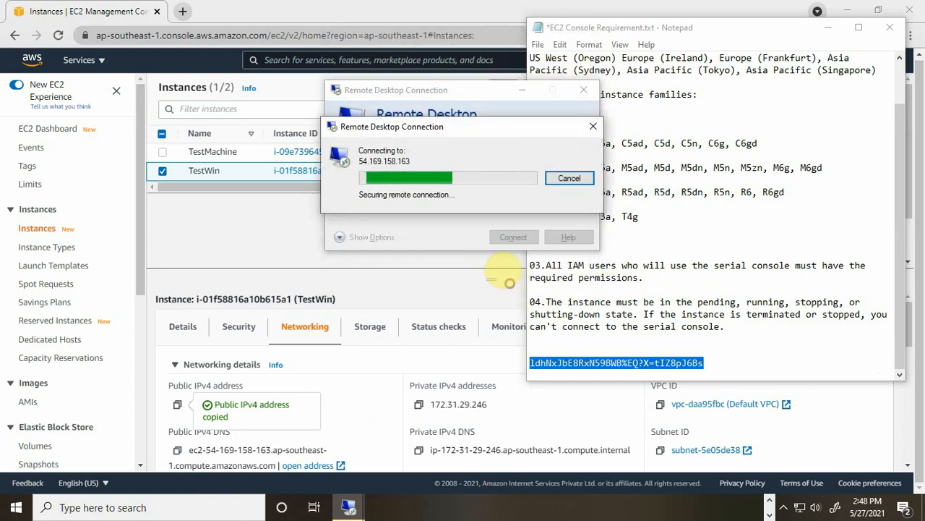
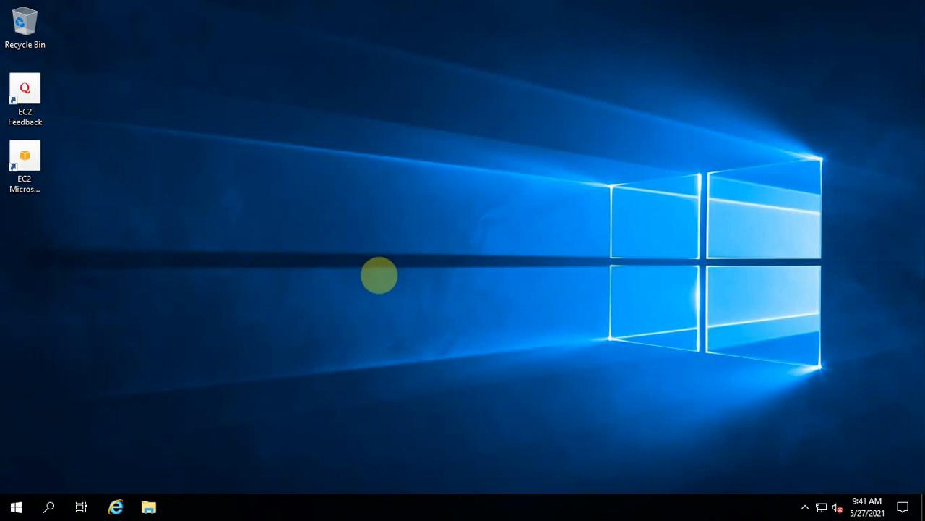
Step: Open a new Notepad document and paste in the SAC and boot-menu bcdedit notes
{"action": "key", "text": "super+r"}
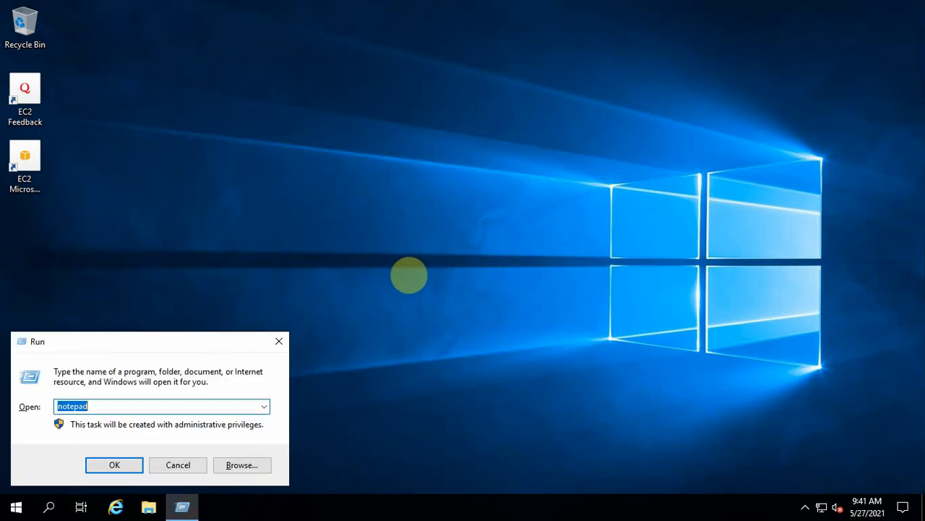
{"action": "key", "text": "Return"}
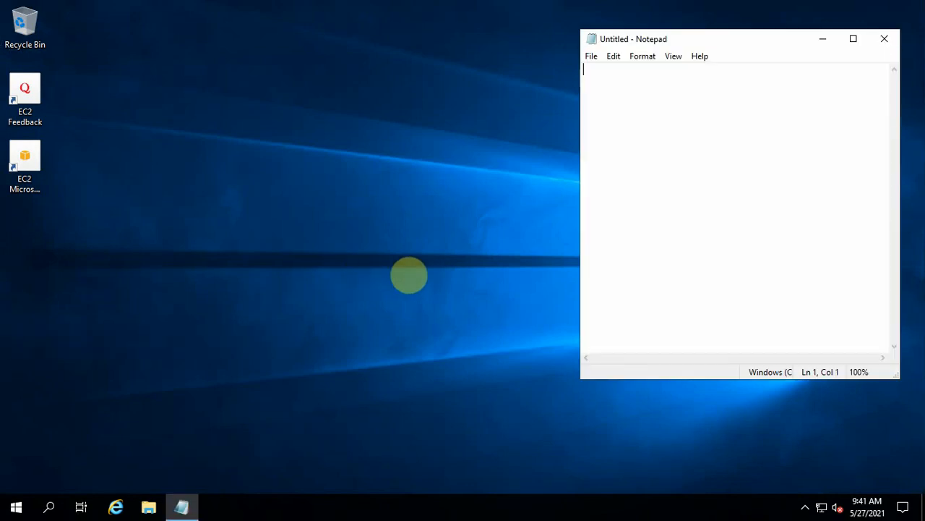
{"action": "right_click", "coordinate": [590, 73]}
{"action": "left_click", "coordinate": [626, 133]}
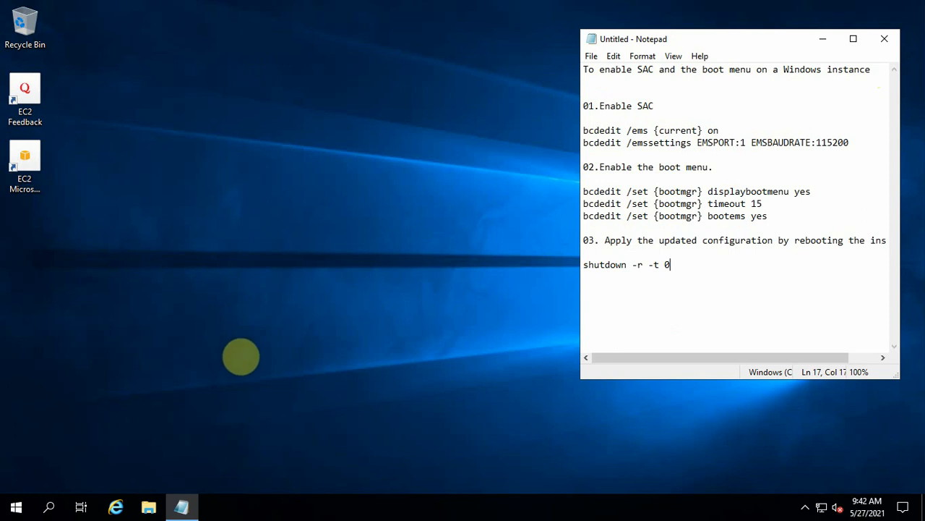
{"action": "left_click", "coordinate": [47, 508]}
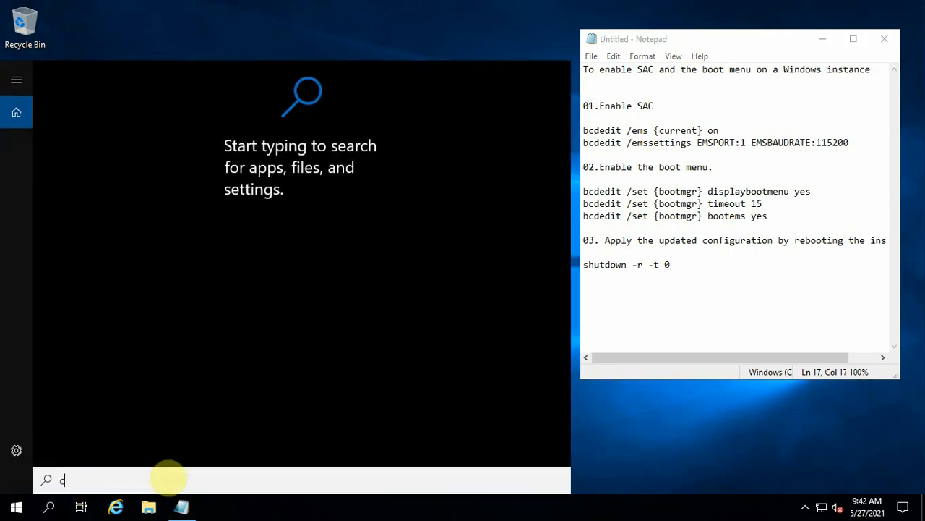
Step: Launch Command Prompt as administrator and narrow it beside the notes
{"action": "type", "text": "cmd"}
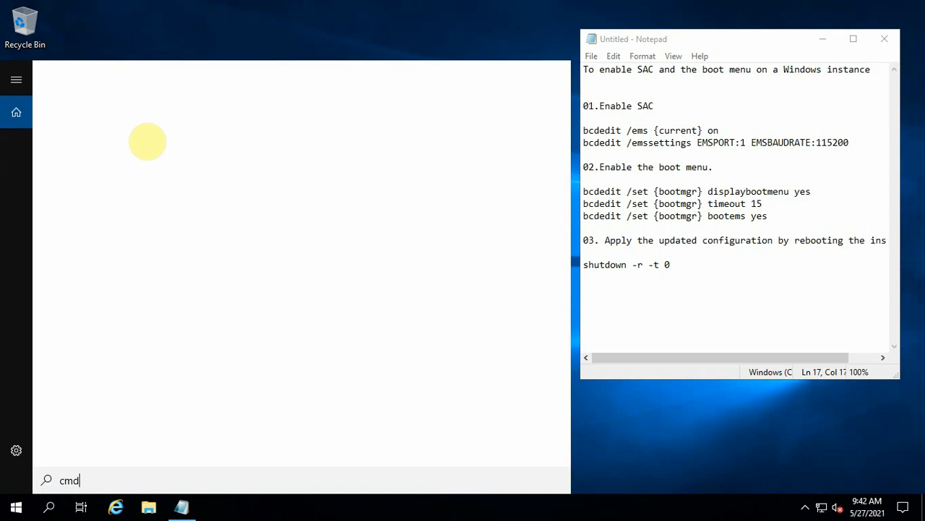
{"action": "right_click", "coordinate": [99, 135]}
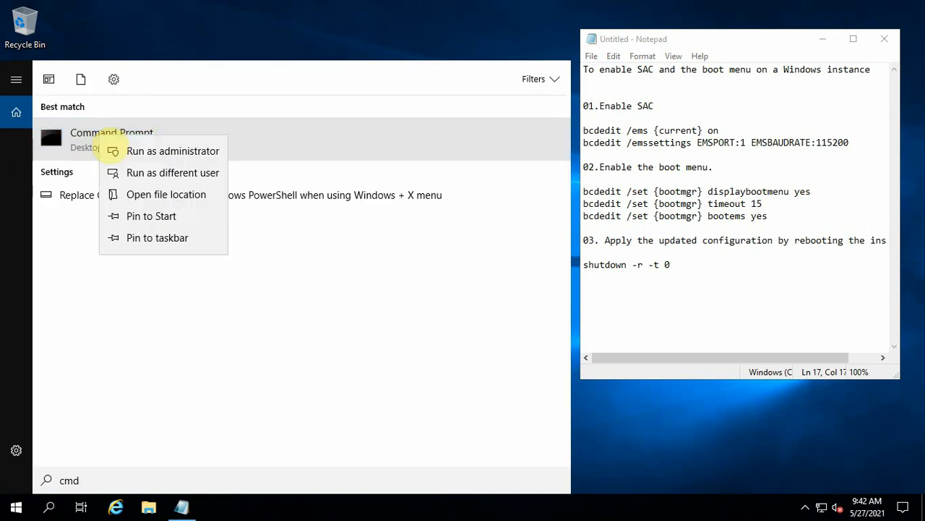
{"action": "left_click", "coordinate": [139, 151]}
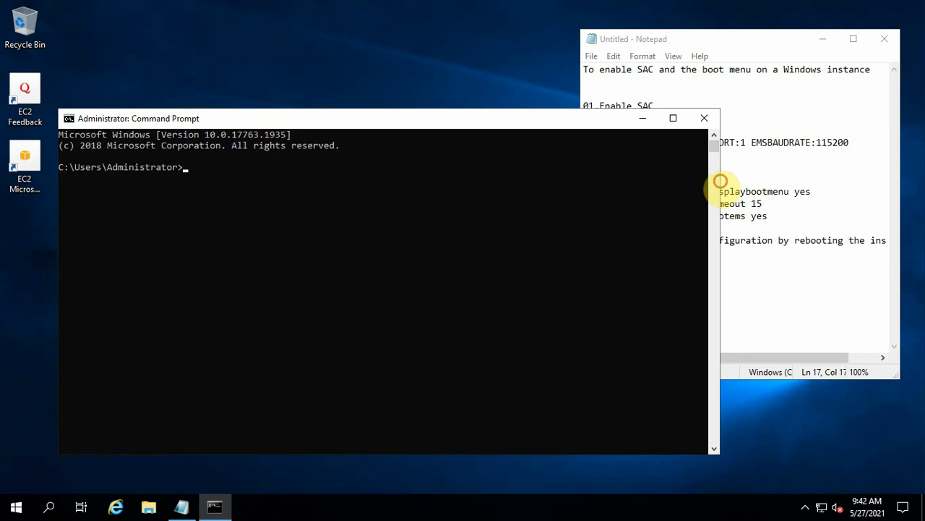
{"action": "left_click_drag", "start_coordinate": [720, 181], "coordinate": [541, 184]}
Step: Run bcdedit /ems {current} on, copied from the notes
{"action": "left_click", "coordinate": [585, 130]}
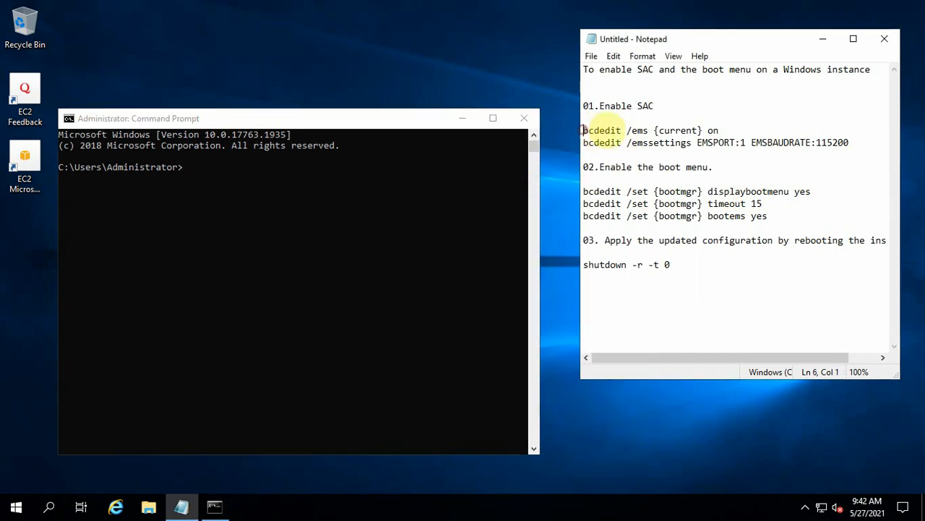
{"action": "left_click_drag", "start_coordinate": [584, 130], "coordinate": [838, 133]}
{"action": "right_click", "coordinate": [680, 131]}
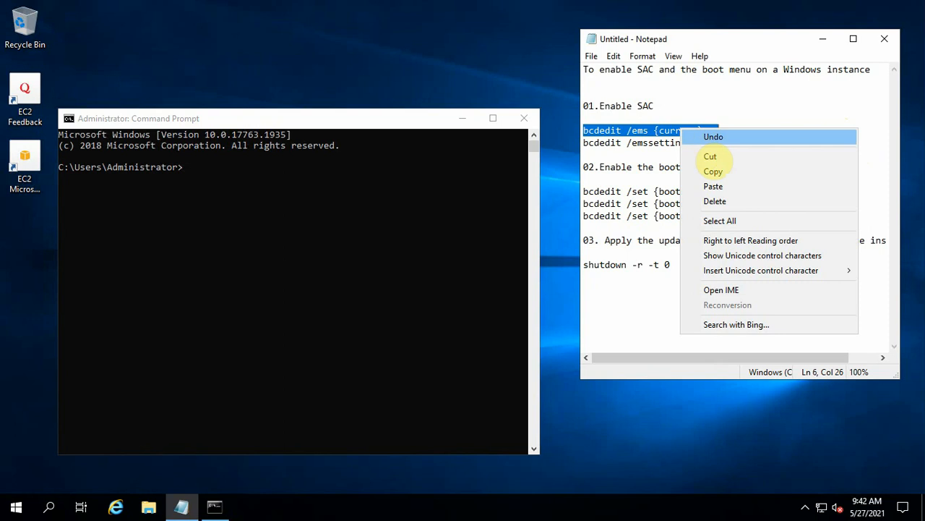
{"action": "left_click", "coordinate": [713, 171]}
{"action": "left_click", "coordinate": [208, 184]}
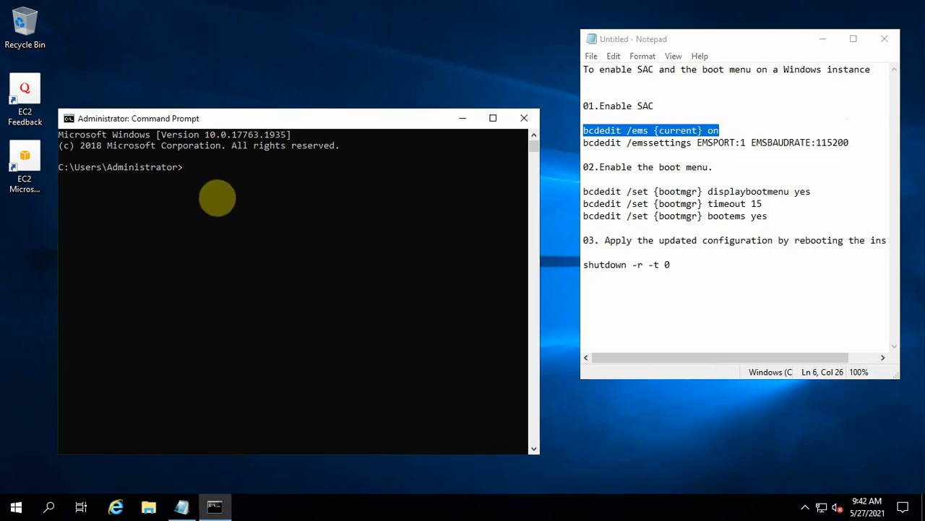
{"action": "right_click", "coordinate": [204, 182]}
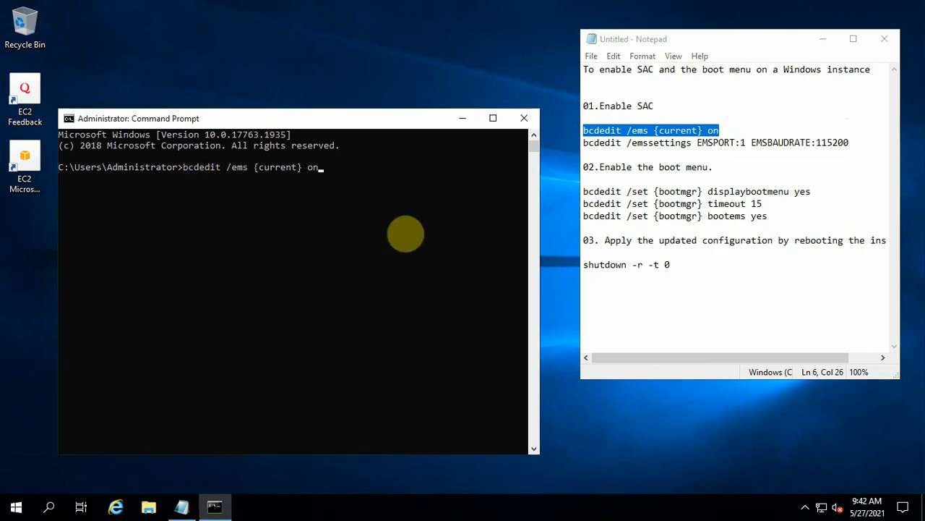
{"action": "key", "text": "Return"}
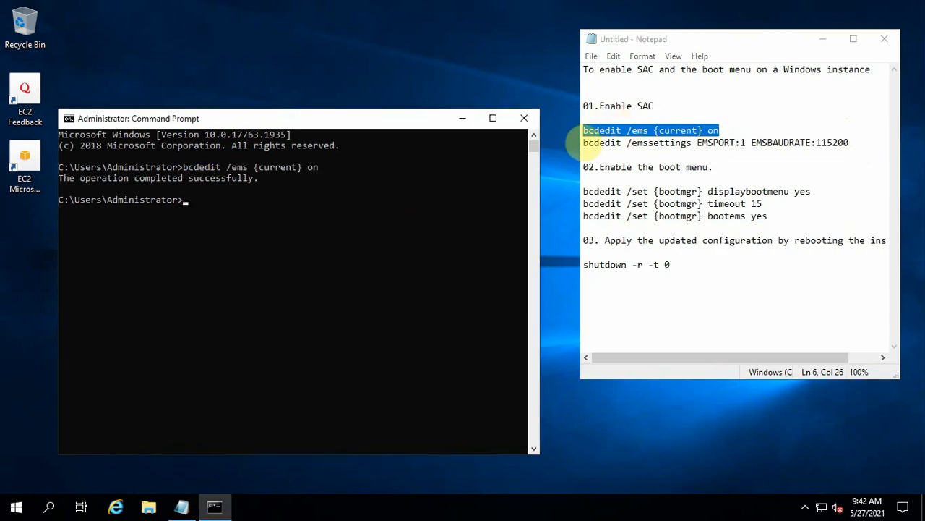
Step: Run bcdedit /emssettings EMSPORT:1 EMSBAUDRATE:115200 in the administrator console
{"action": "left_click_drag", "start_coordinate": [584, 142], "coordinate": [856, 144]}
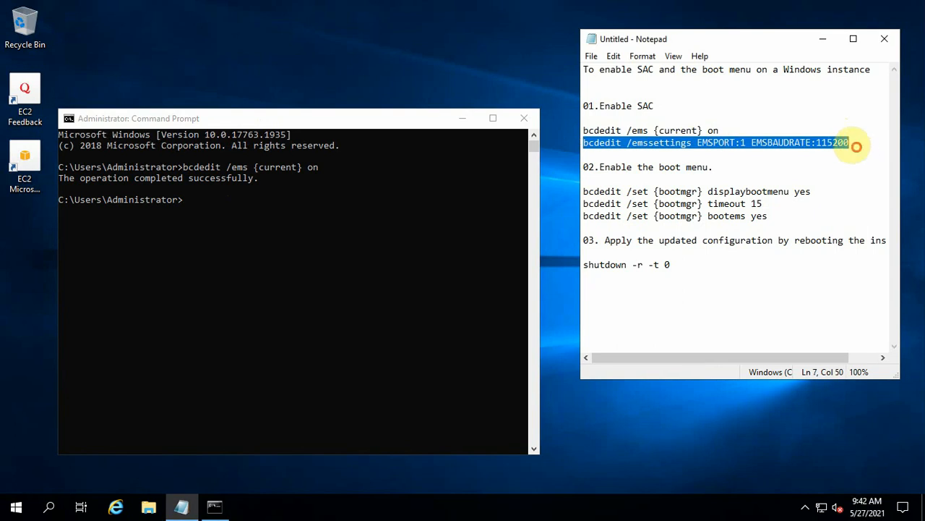
{"action": "right_click", "coordinate": [805, 139]}
{"action": "left_click", "coordinate": [781, 183]}
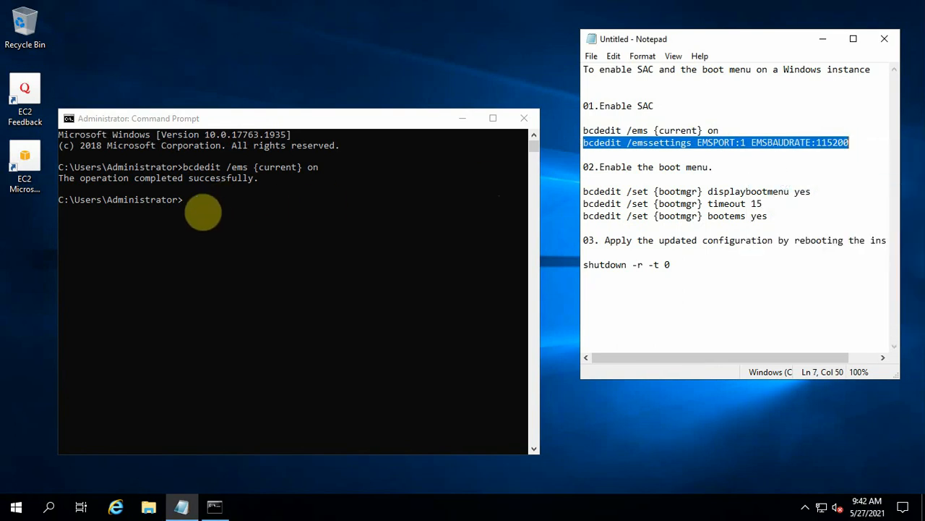
{"action": "left_click", "coordinate": [203, 217]}
{"action": "right_click", "coordinate": [201, 213]}
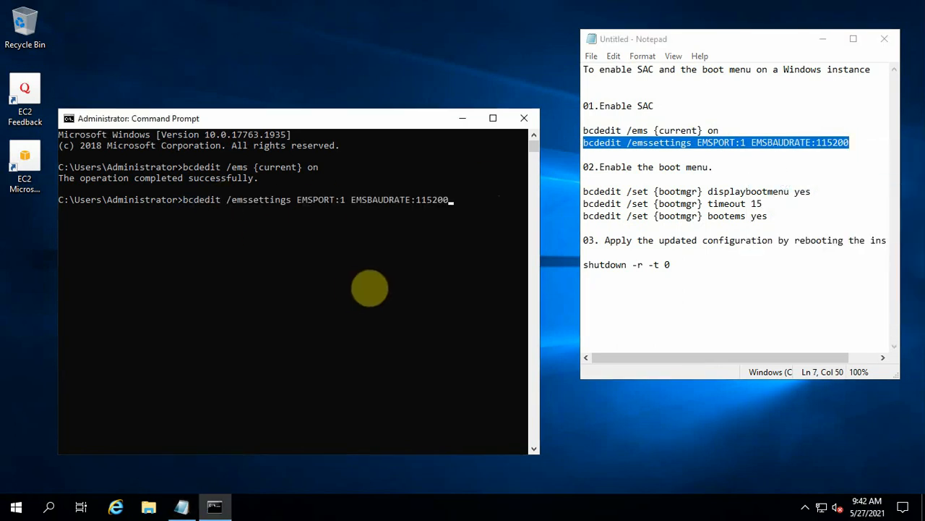
{"action": "key", "text": "Return"}
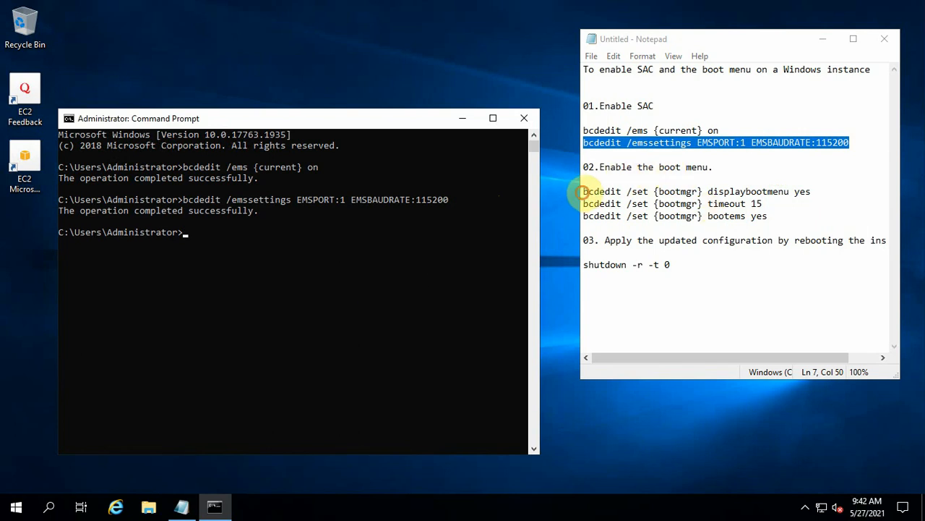
Step: Run the bcdedit displaybootmenu yes command for {bootmgr} from the notes
{"action": "left_click_drag", "start_coordinate": [582, 191], "coordinate": [808, 191]}
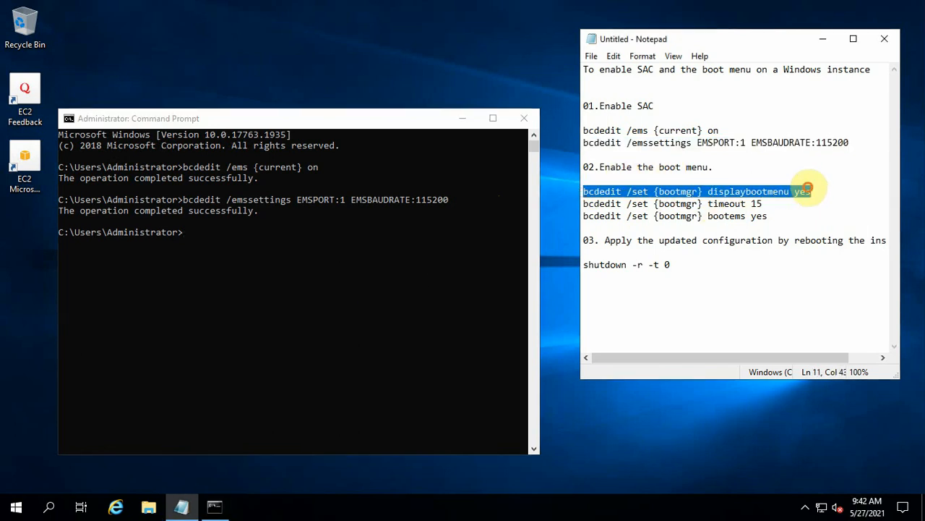
{"action": "right_click", "coordinate": [808, 191]}
{"action": "left_click", "coordinate": [788, 237]}
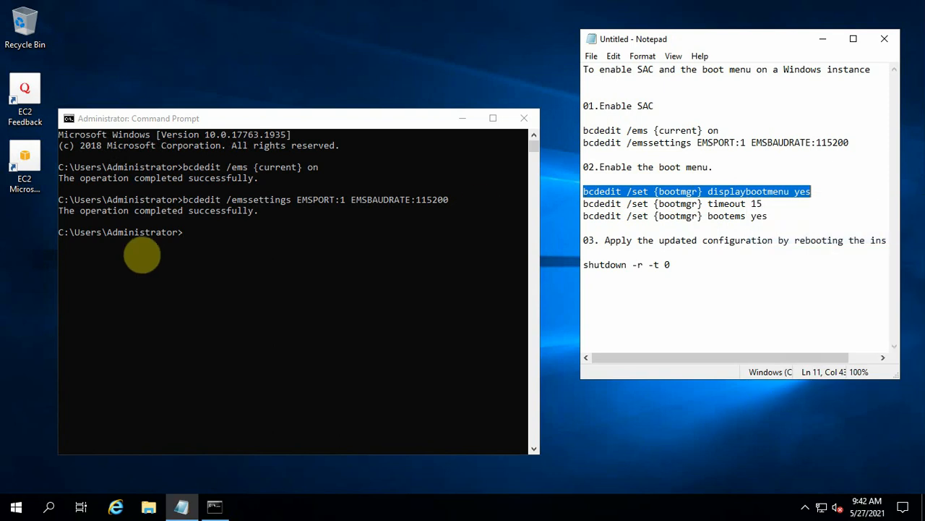
{"action": "left_click", "coordinate": [205, 251]}
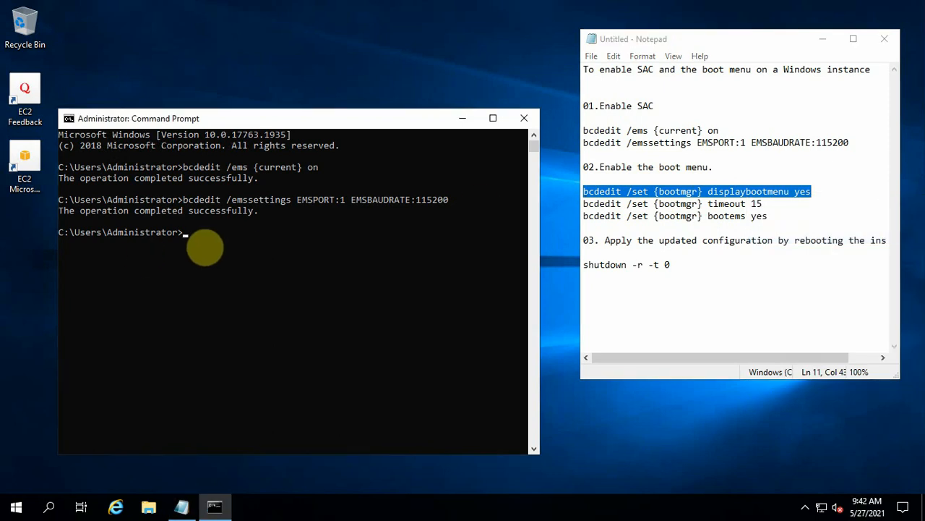
{"action": "right_click", "coordinate": [200, 247]}
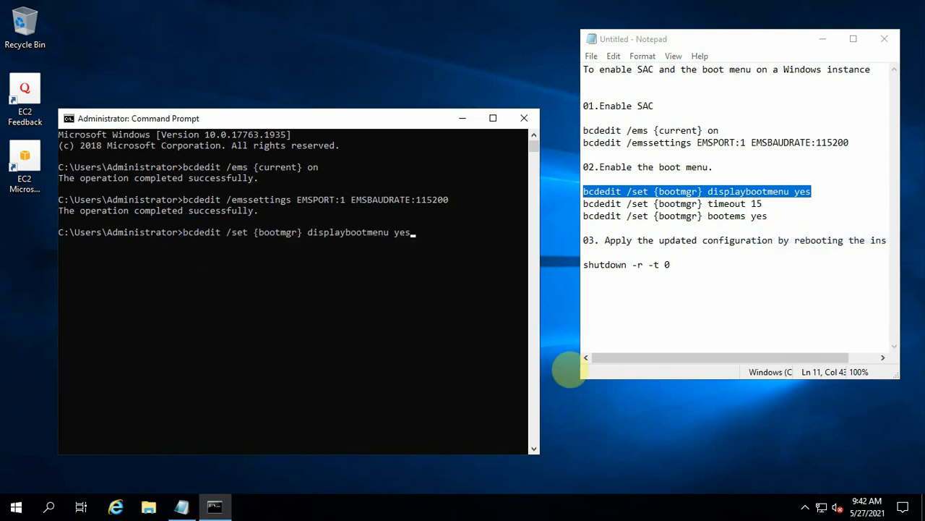
{"action": "key", "text": "Return"}
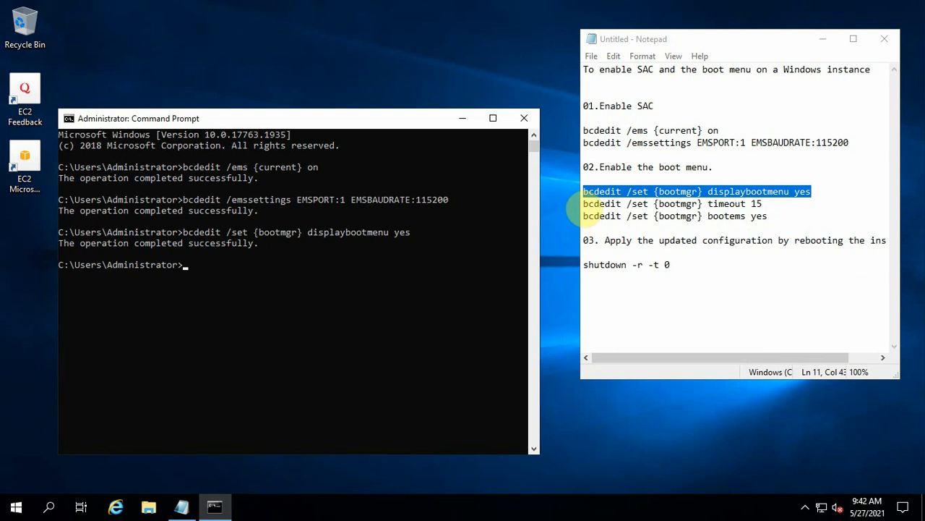
Step: Set the {bootmgr} timeout to 15 seconds with bcdedit
{"action": "left_click_drag", "start_coordinate": [583, 204], "coordinate": [764, 205]}
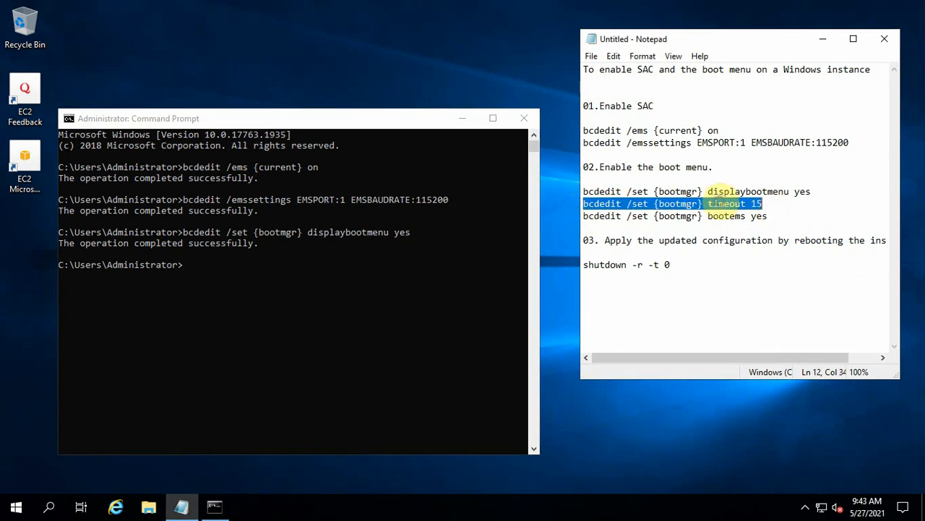
{"action": "right_click", "coordinate": [720, 201]}
{"action": "left_click", "coordinate": [752, 245]}
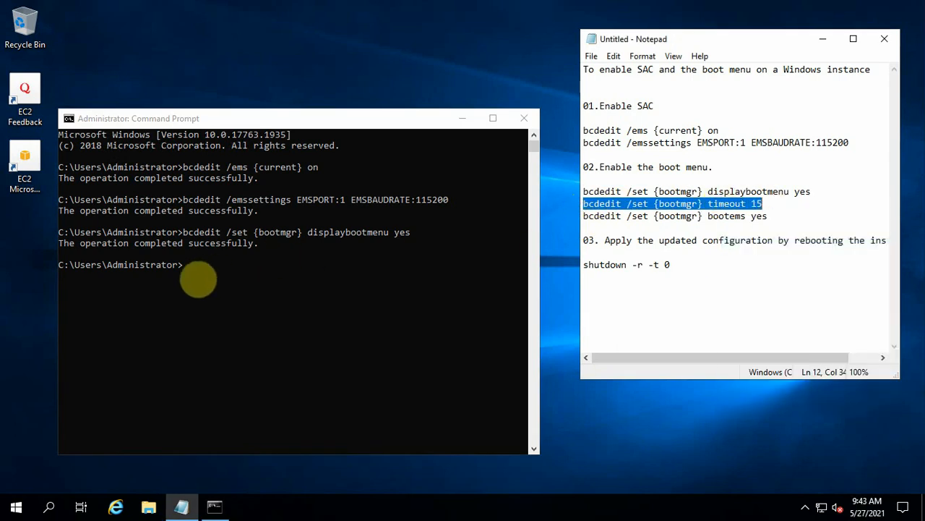
{"action": "left_click", "coordinate": [198, 281]}
{"action": "right_click", "coordinate": [200, 282]}
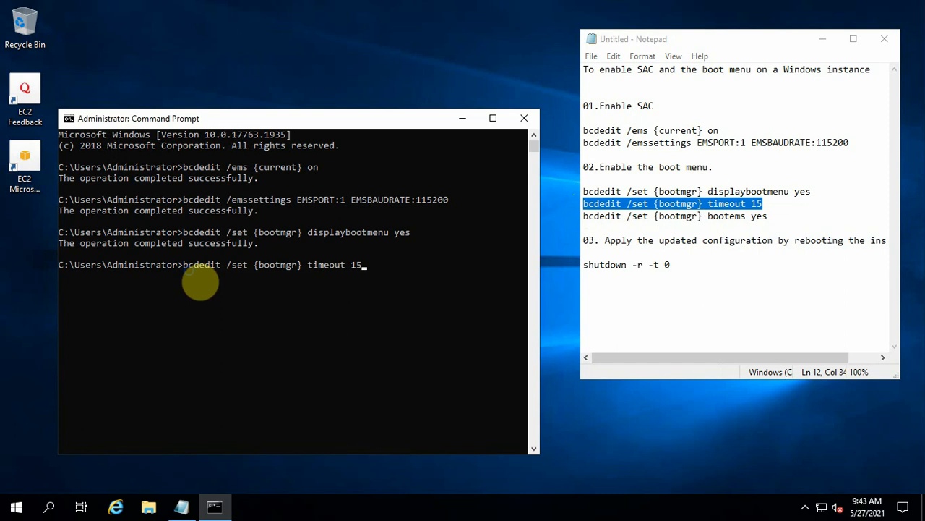
{"action": "key", "text": "Return"}
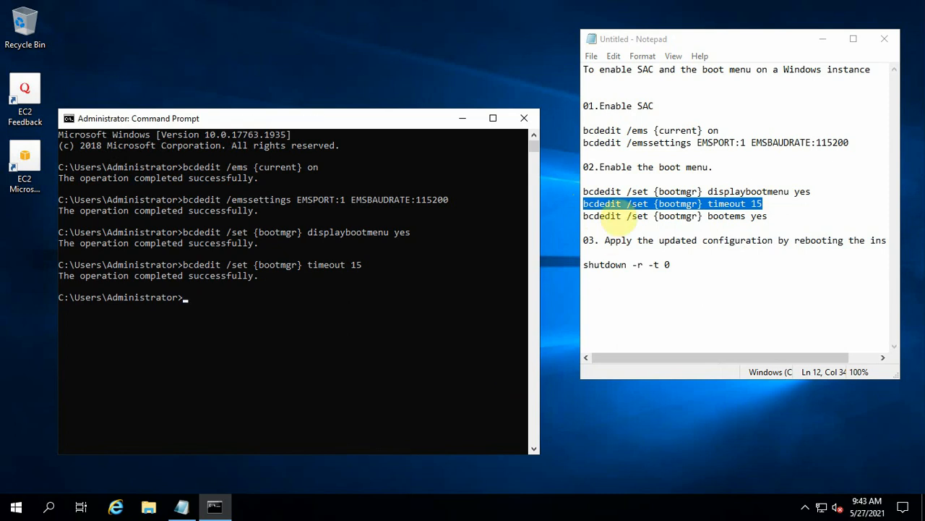
Step: Enable boot EMS with bcdedit bootems yes for {bootmgr}
{"action": "left_click_drag", "start_coordinate": [584, 215], "coordinate": [770, 222]}
{"action": "right_click", "coordinate": [723, 211]}
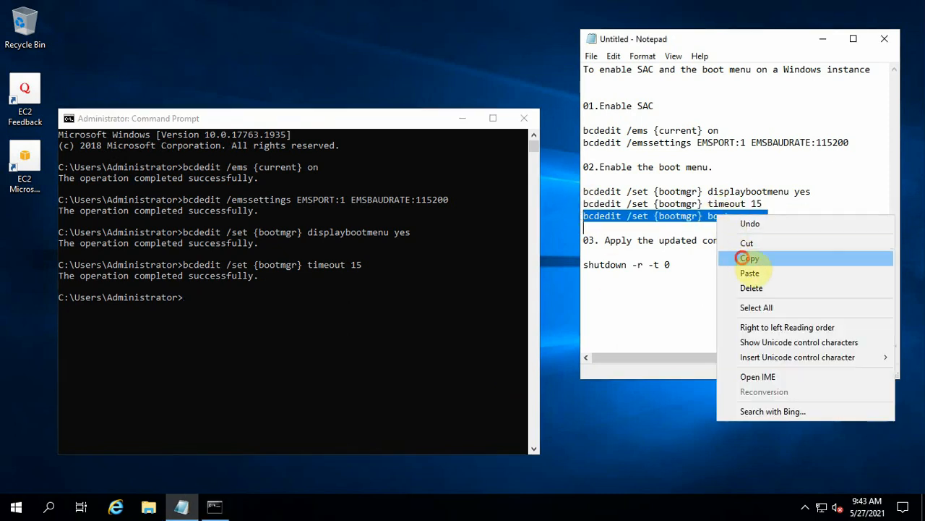
{"action": "left_click", "coordinate": [747, 258]}
{"action": "left_click", "coordinate": [201, 315]}
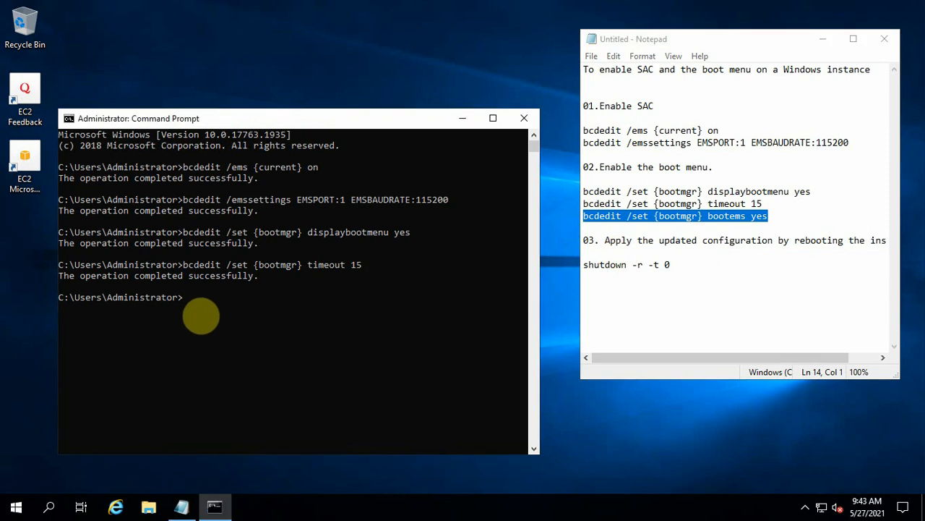
{"action": "right_click", "coordinate": [201, 315]}
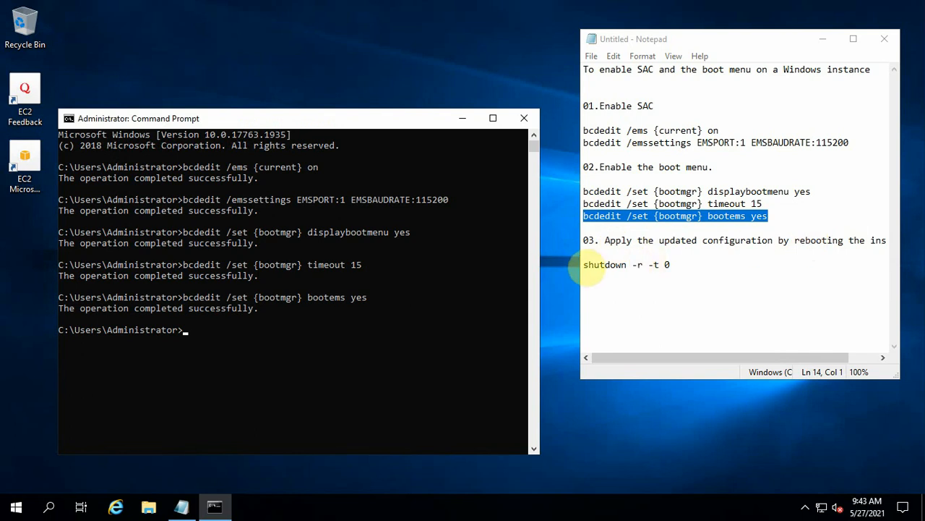
Step: Restart the server immediately with shutdown -r -t 0
{"action": "left_click_drag", "start_coordinate": [585, 264], "coordinate": [670, 265]}
{"action": "right_click", "coordinate": [639, 266]}
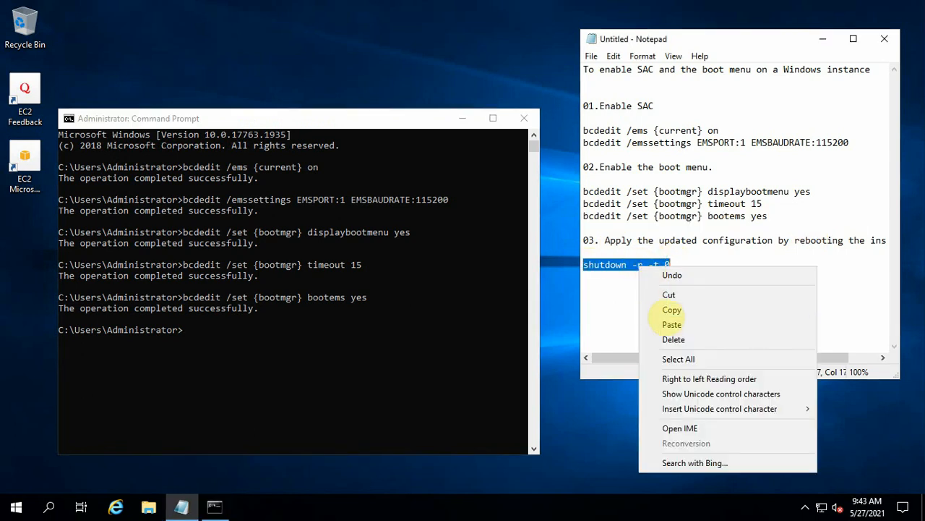
{"action": "left_click", "coordinate": [671, 310]}
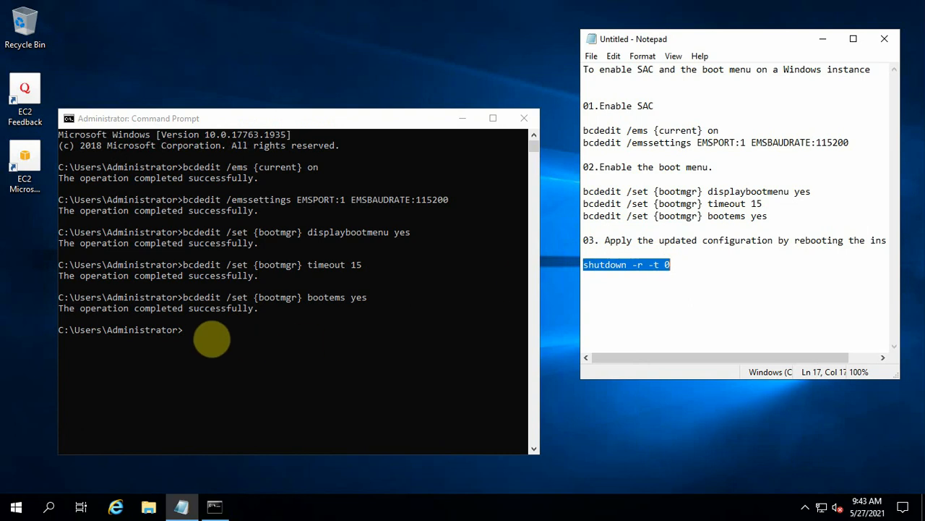
{"action": "left_click", "coordinate": [201, 339]}
{"action": "right_click", "coordinate": [187, 330]}
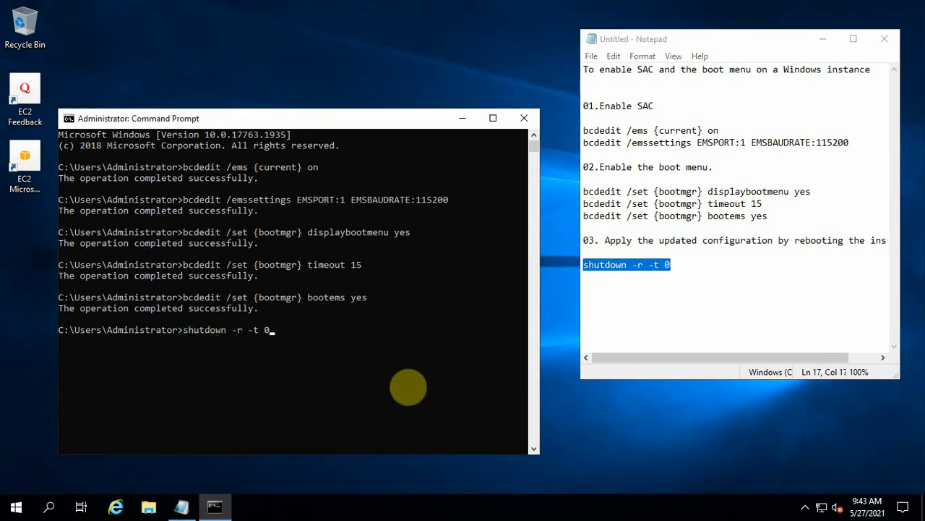
{"action": "key", "text": "Return"}
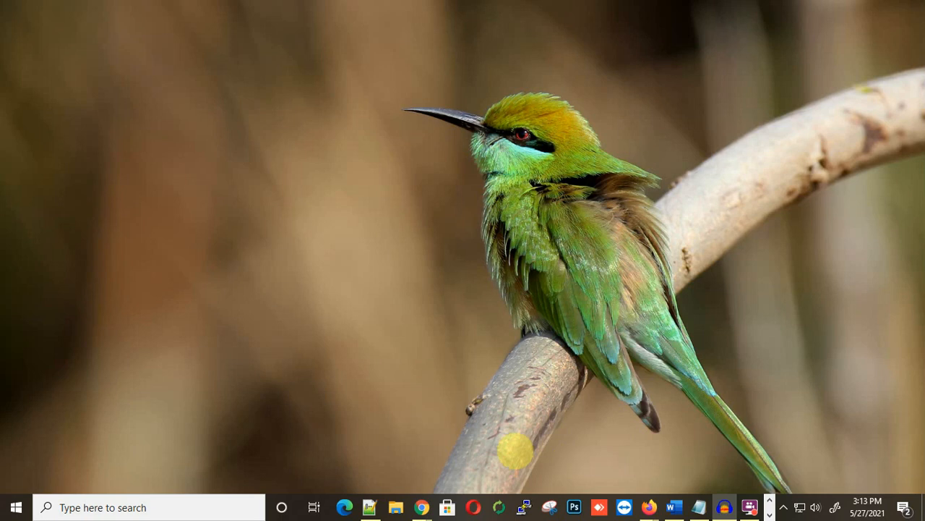
Step: Return to the EC2 Instances page in Chrome and reload the list
{"action": "mouse_move", "coordinate": [422, 507]}
{"action": "left_click", "coordinate": [476, 463]}
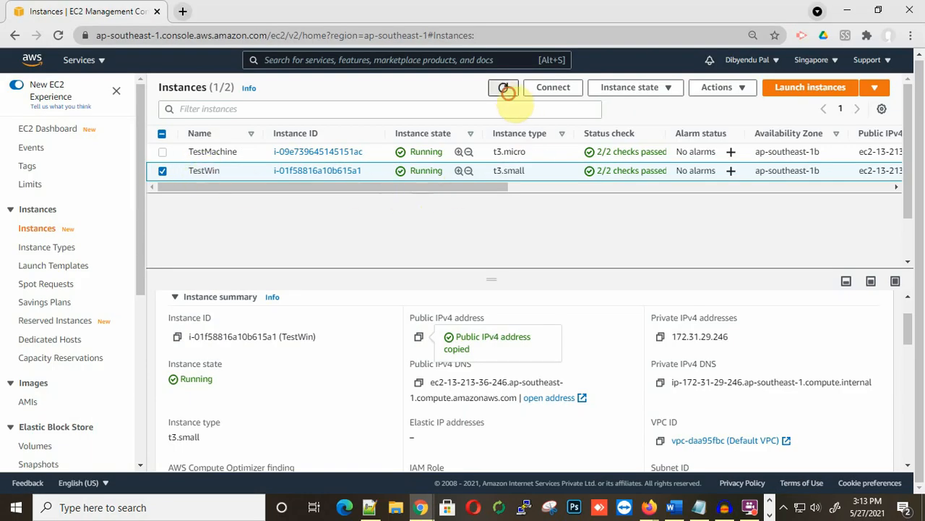
{"action": "left_click", "coordinate": [503, 87]}
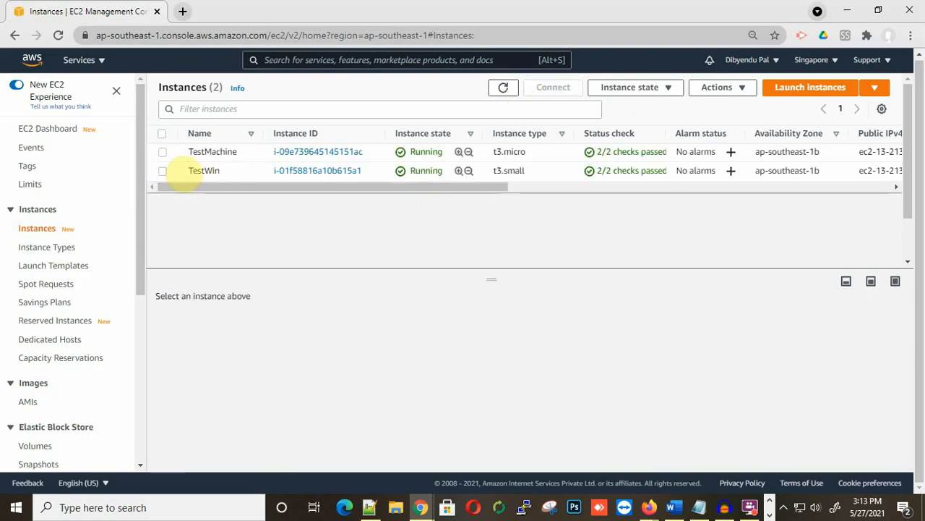
Step: Get TestWin's instance screenshot showing Windows Boot Manager with Windows Server [EMS Enabled]
{"action": "left_click", "coordinate": [163, 170]}
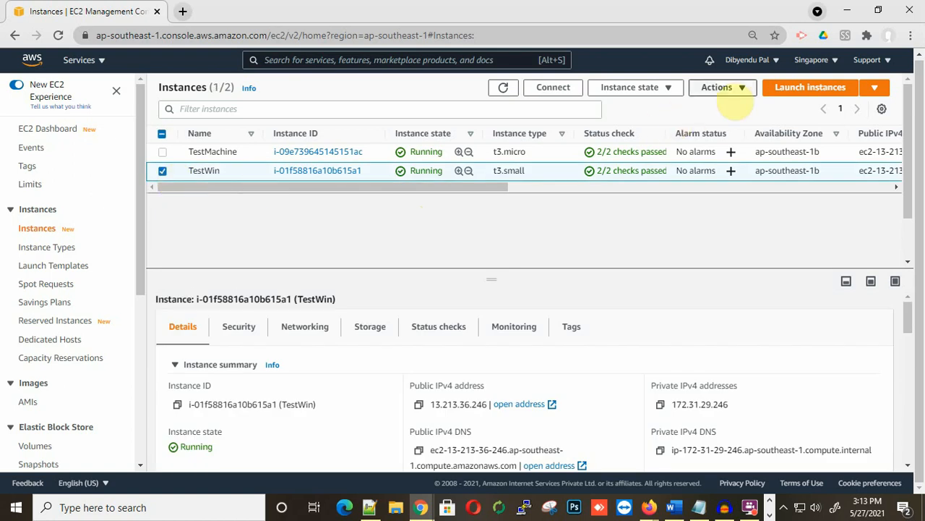
{"action": "left_click", "coordinate": [723, 88]}
{"action": "mouse_move", "coordinate": [750, 239]}
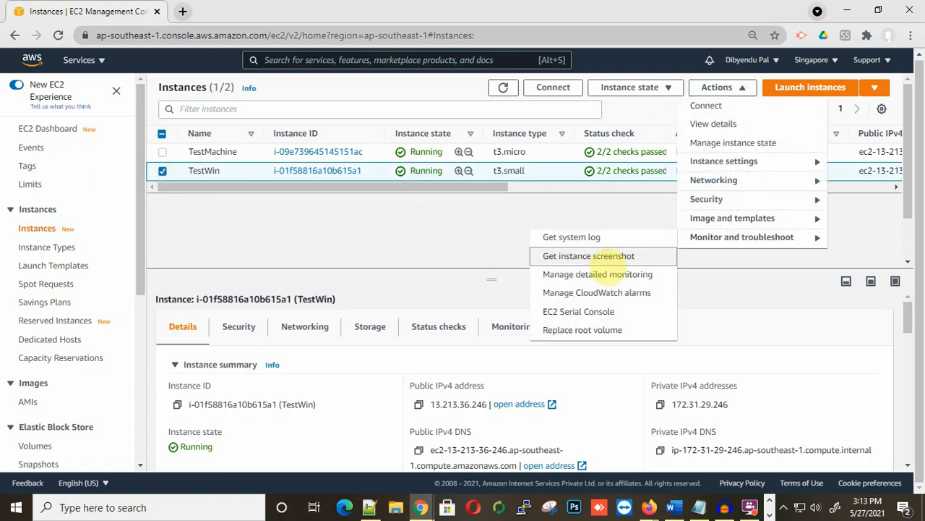
{"action": "left_click", "coordinate": [601, 256]}
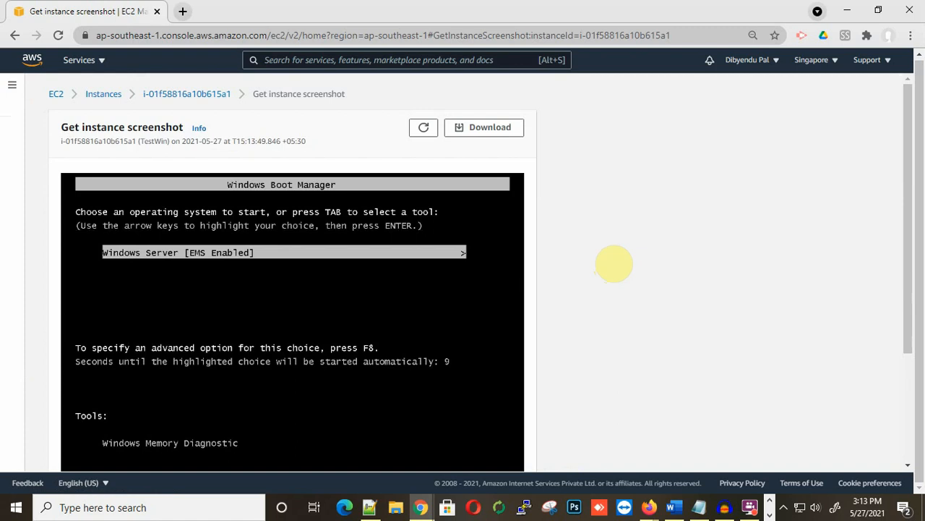
{"action": "scroll", "coordinate": [279, 254], "scroll_direction": "down", "scroll_amount": 1}
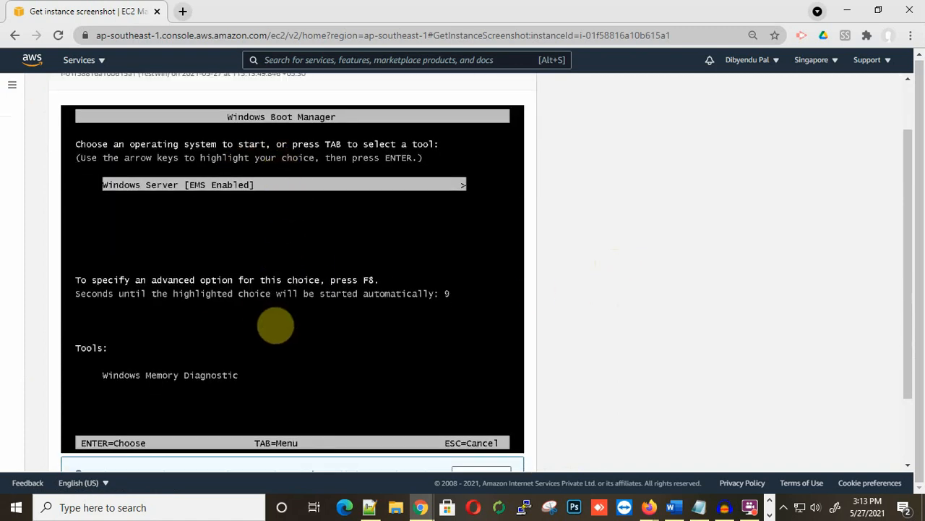
{"action": "scroll", "coordinate": [275, 326], "scroll_direction": "down", "scroll_amount": 1}
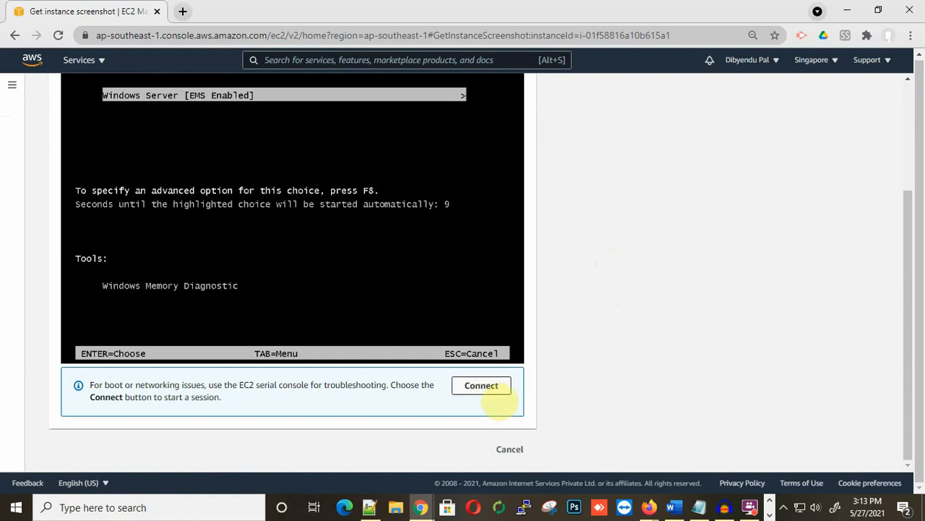
{"action": "scroll", "coordinate": [496, 401], "scroll_direction": "up", "scroll_amount": 2}
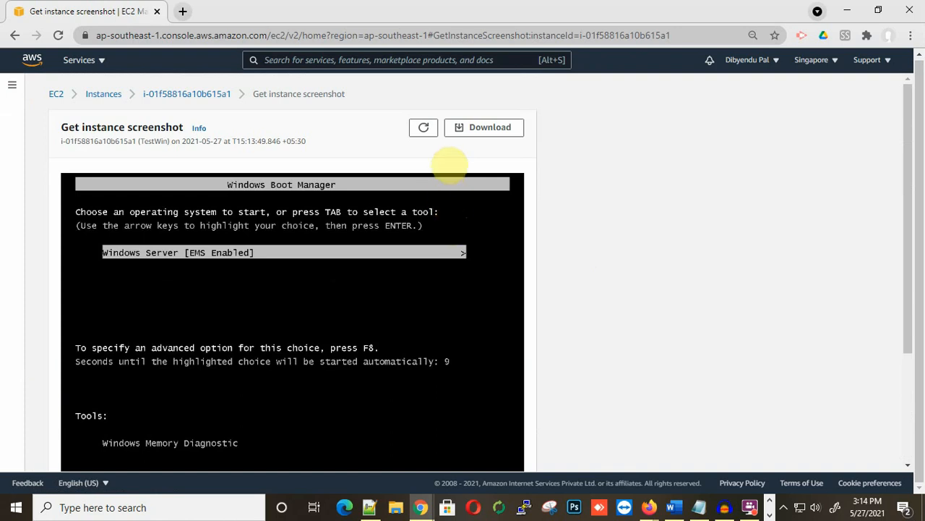
Step: Refresh TestWin's screenshot to the lock screen and start its EC2 Serial Console session
{"action": "left_click", "coordinate": [430, 131]}
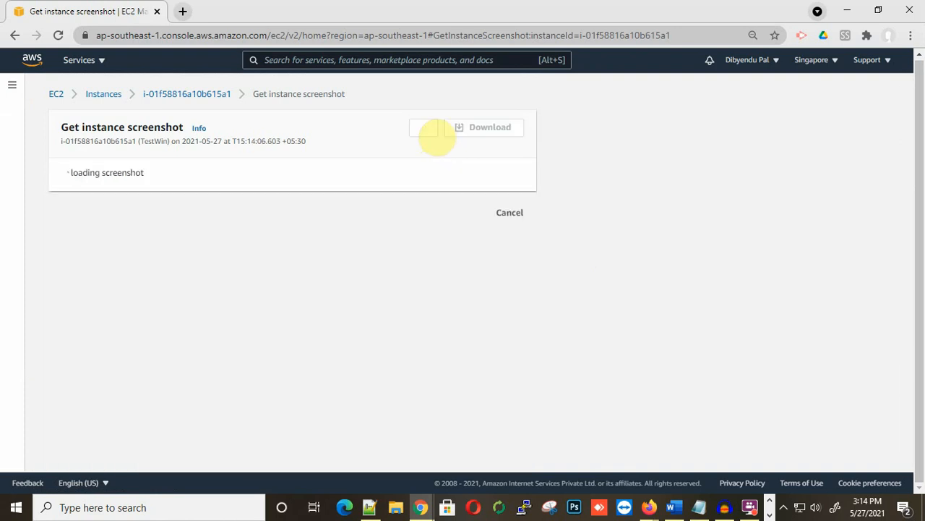
{"action": "scroll", "coordinate": [592, 296], "scroll_direction": "down", "scroll_amount": 3}
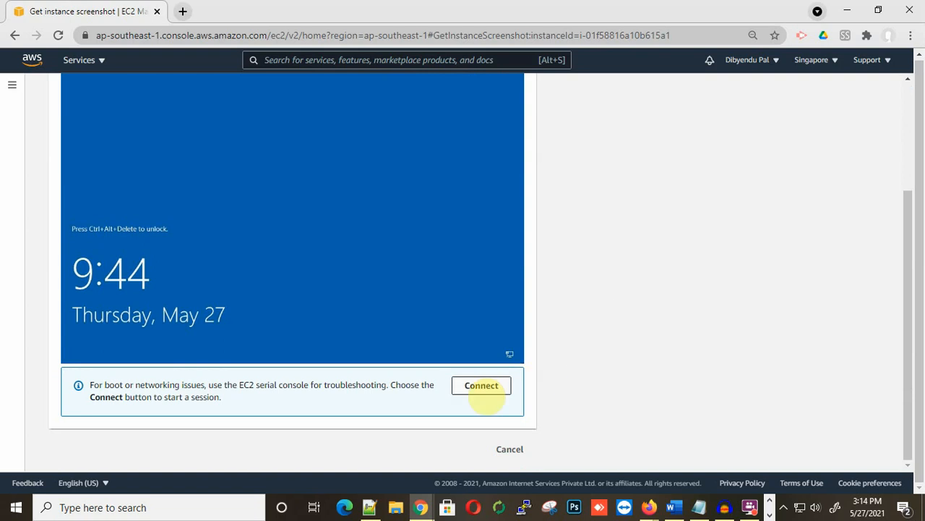
{"action": "left_click", "coordinate": [477, 387]}
{"action": "left_click", "coordinate": [502, 235]}
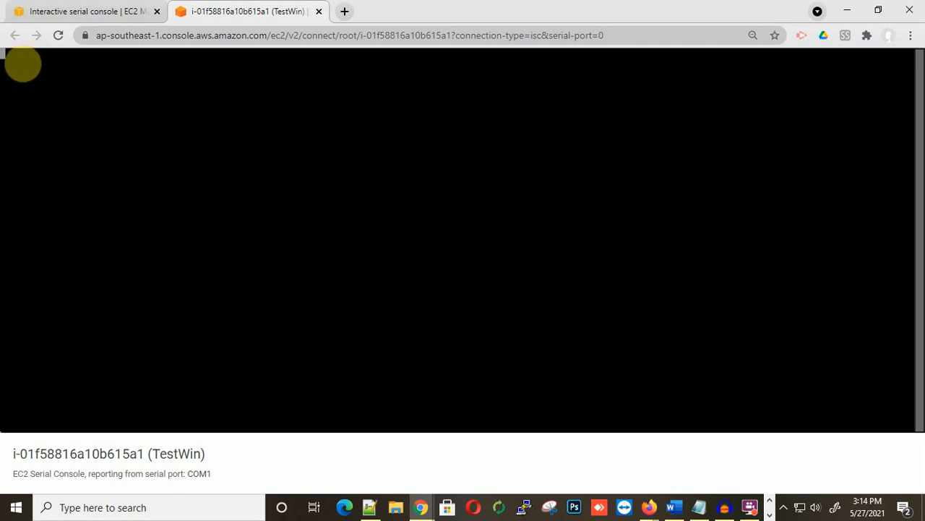
Step: At the SAC> prompt, list commands with ? and create channel Cmd0001 with cmd
{"action": "key", "text": "Return"}
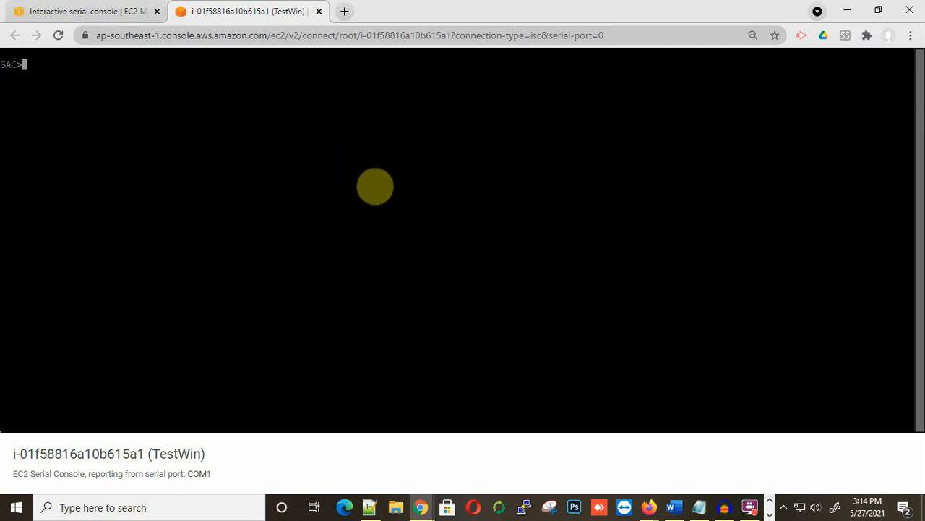
{"action": "type", "text": "?"}
{"action": "key", "text": "Return"}
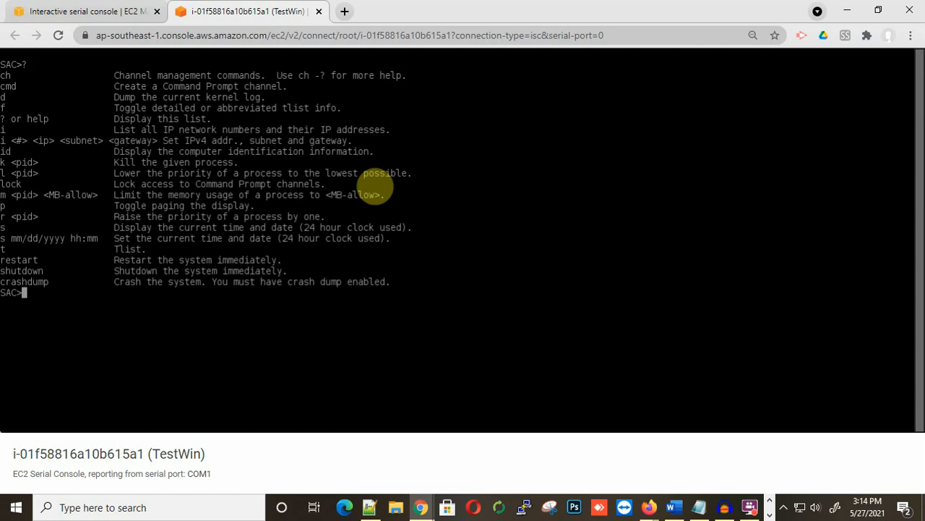
{"action": "type", "text": "cmd"}
{"action": "key", "text": "Return"}
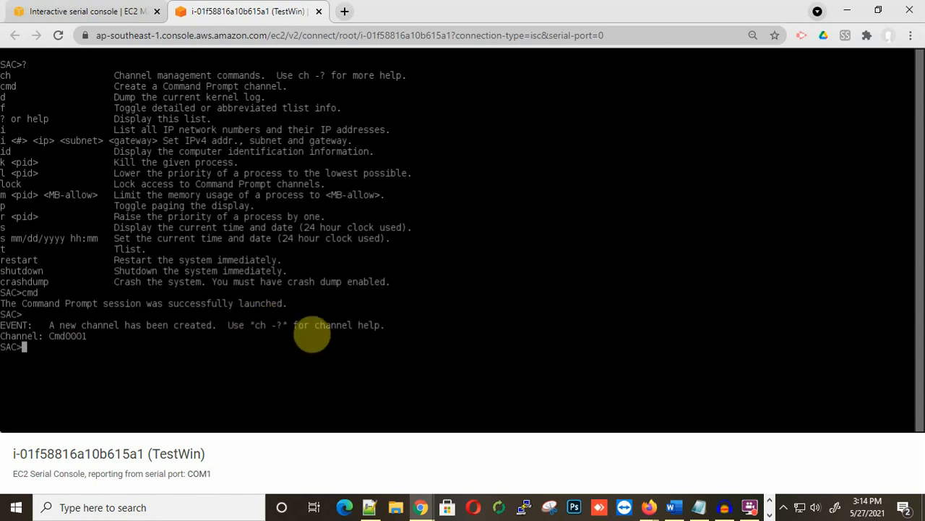
Step: Run ch -? for channel help, highlighting the channel-switch and return-to-SAC key sequences
{"action": "type", "text": "ch -?"}
{"action": "key", "text": "Return"}
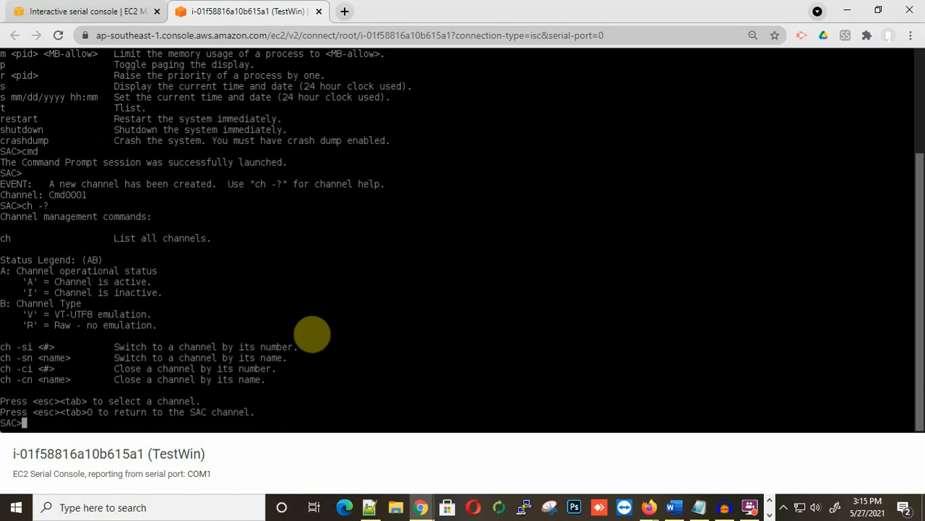
{"action": "left_click_drag", "start_coordinate": [33, 402], "coordinate": [101, 401]}
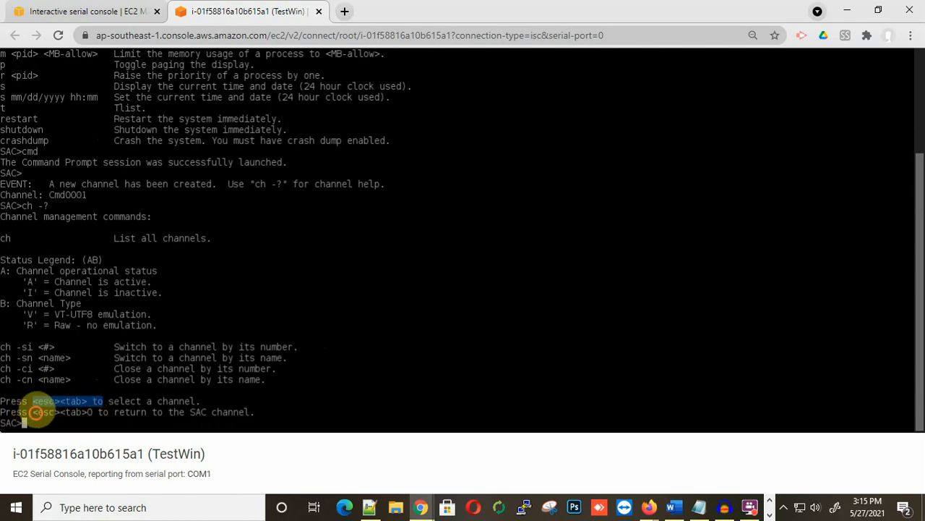
{"action": "left_click_drag", "start_coordinate": [34, 413], "coordinate": [92, 412]}
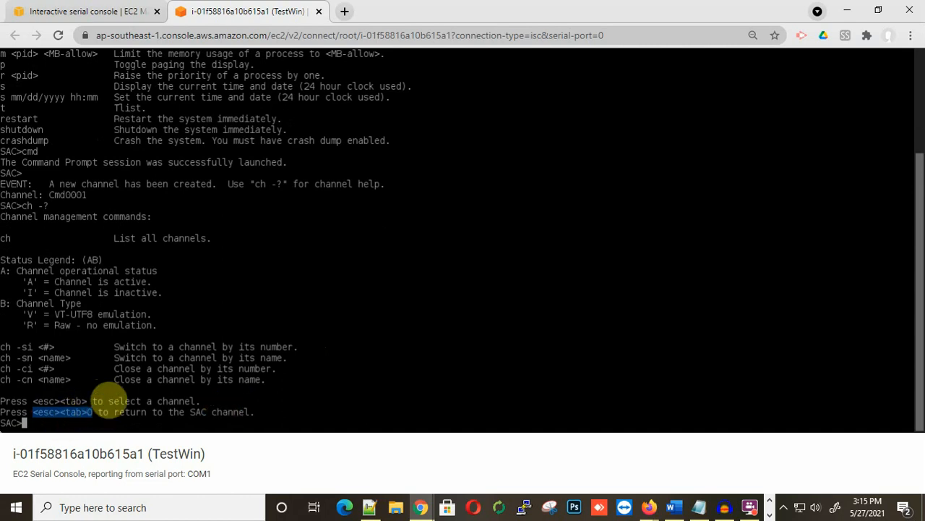
Step: Run ch to list the open channels, SAC and Cmd0001
{"action": "type", "text": "ch"}
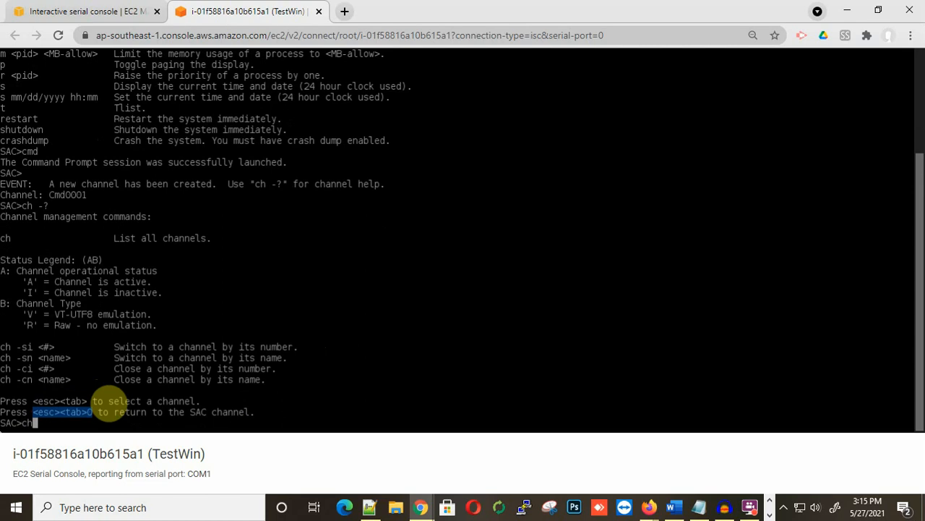
{"action": "key", "text": "Return"}
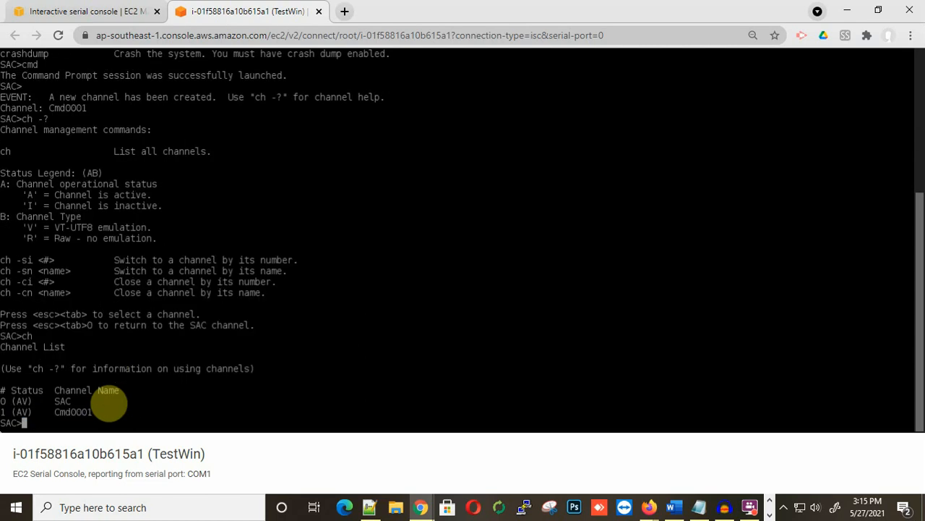
{"action": "left_click_drag", "start_coordinate": [97, 411], "coordinate": [58, 411]}
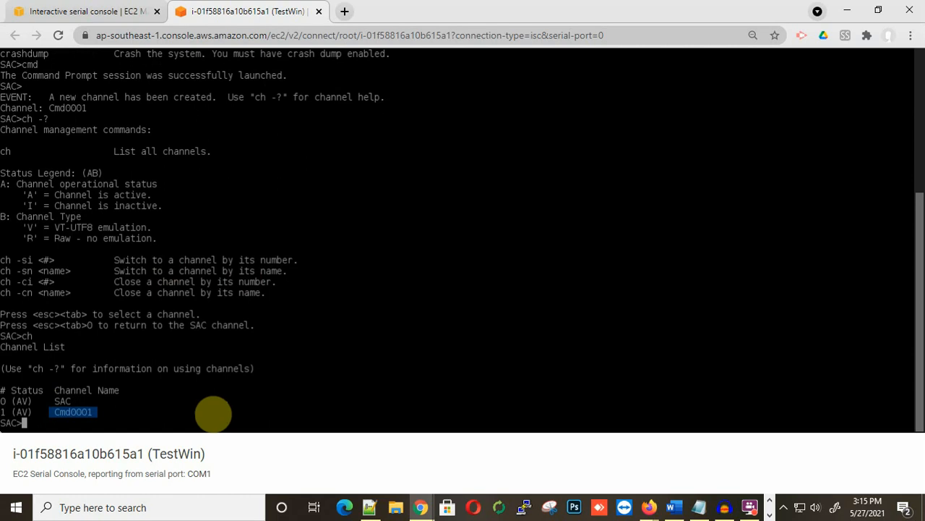
Step: Switch from SAC to the Cmd0001 channel with Esc+Tab
{"action": "key", "text": "Escape"}
{"action": "key", "text": "Tab"}
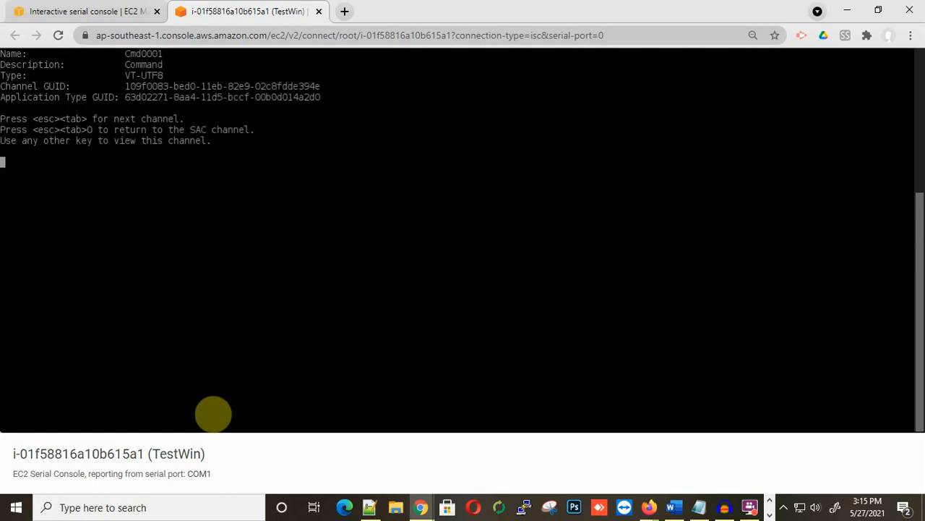
{"action": "key", "text": "Return"}
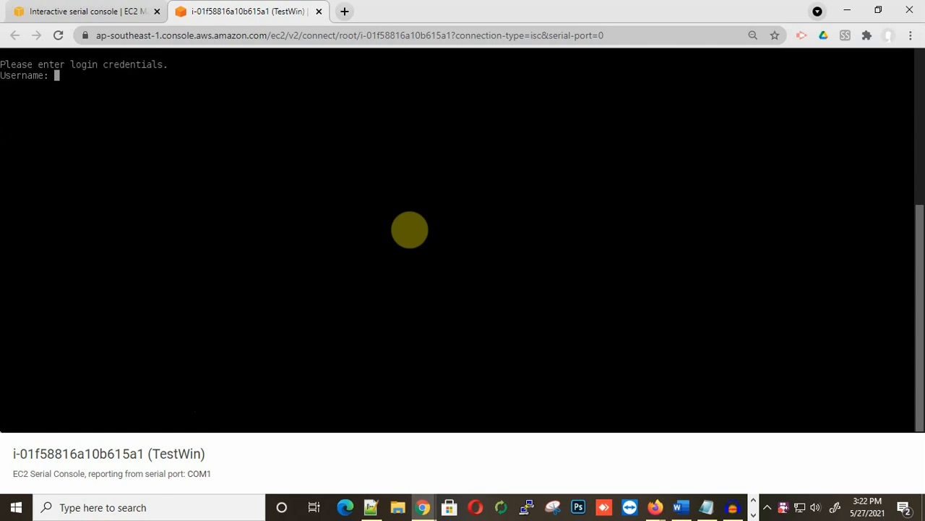
Step: Sign in as administrator in domain workgroup with the account password
{"action": "type", "text": "administrator"}
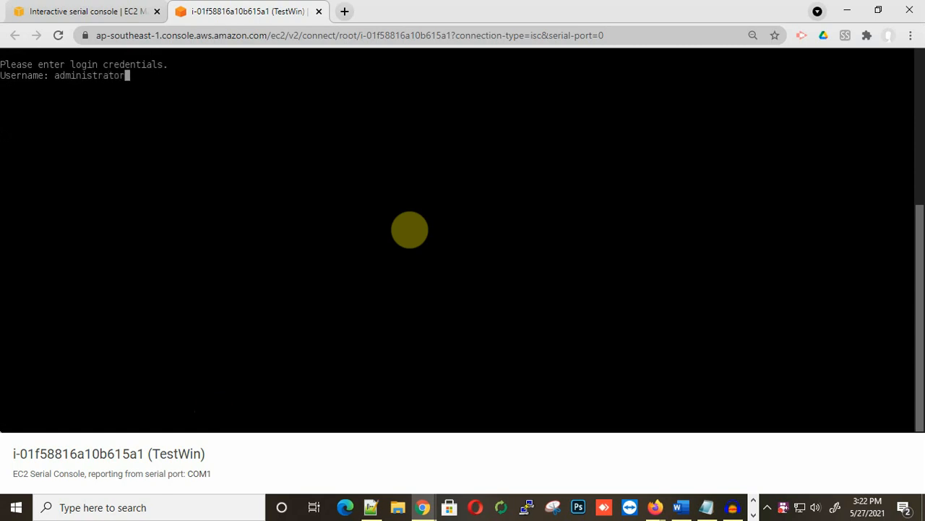
{"action": "key", "text": "Return"}
{"action": "type", "text": "workgroup"}
{"action": "key", "text": "Return"}
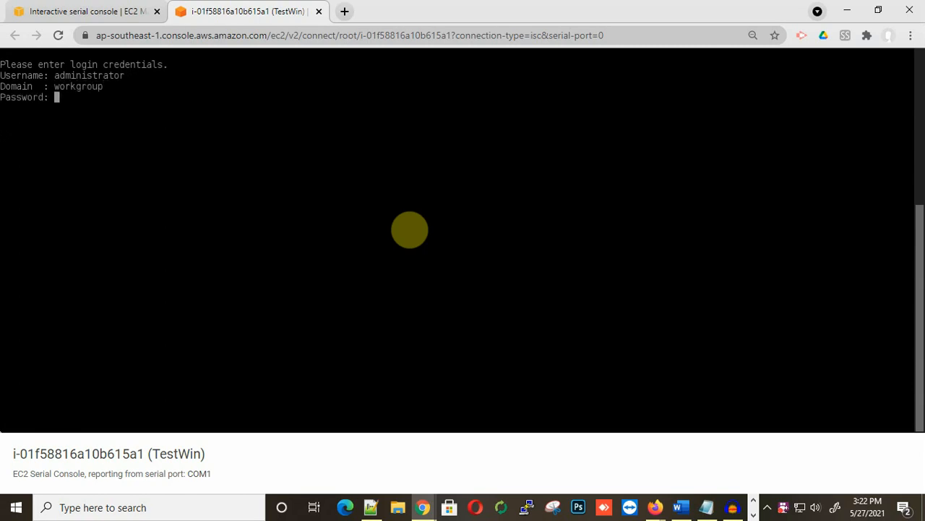
{"action": "type", "text": "*********"}
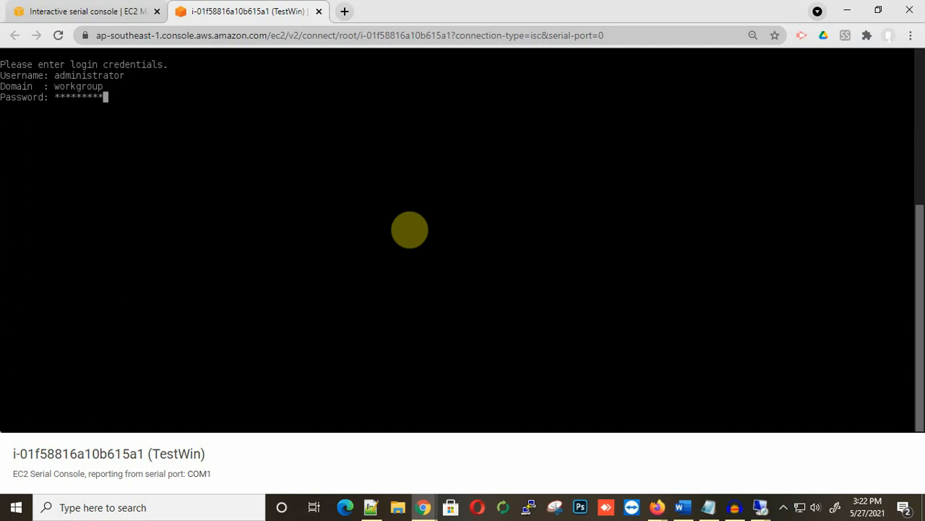
{"action": "key", "text": "Return"}
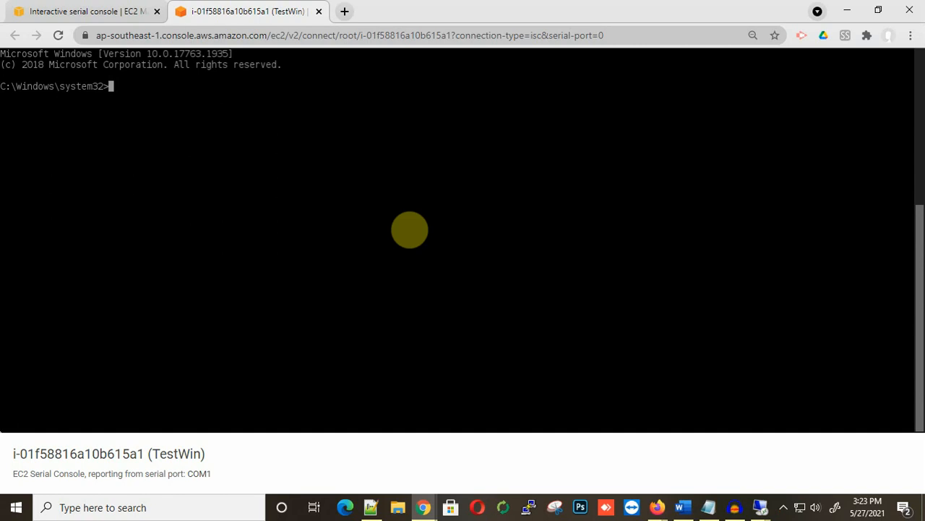
Step: Change to C:\ with cd \ and list its contents with dir
{"action": "type", "text": "cd/"}
{"action": "key", "text": "BackSpace"}
{"action": "type", "text": "\\"}
{"action": "key", "text": "Return"}
{"action": "type", "text": "dir"}
{"action": "key", "text": "Return"}
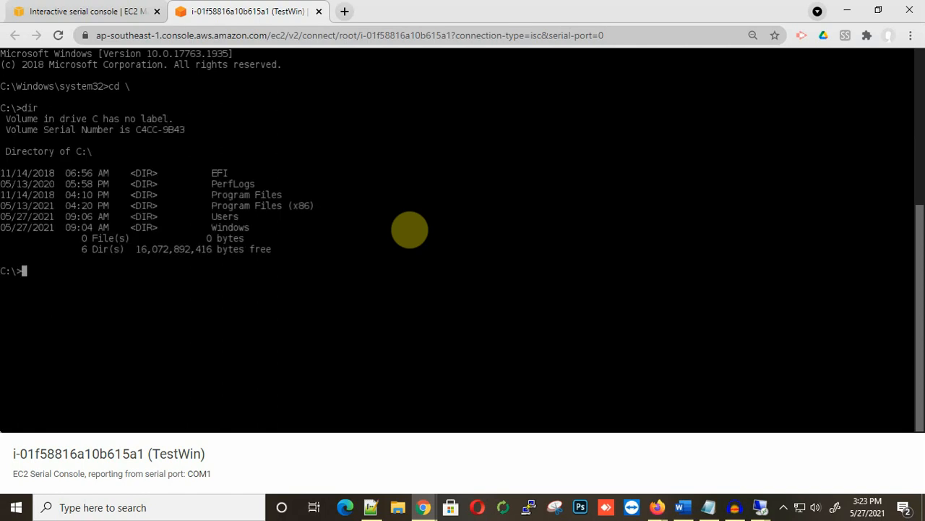
Step: List C:\Users showing Administrator and Public, then start typing a shutdown command
{"action": "type", "text": "cd Users"}
{"action": "key", "text": "Return"}
{"action": "type", "text": "d"}
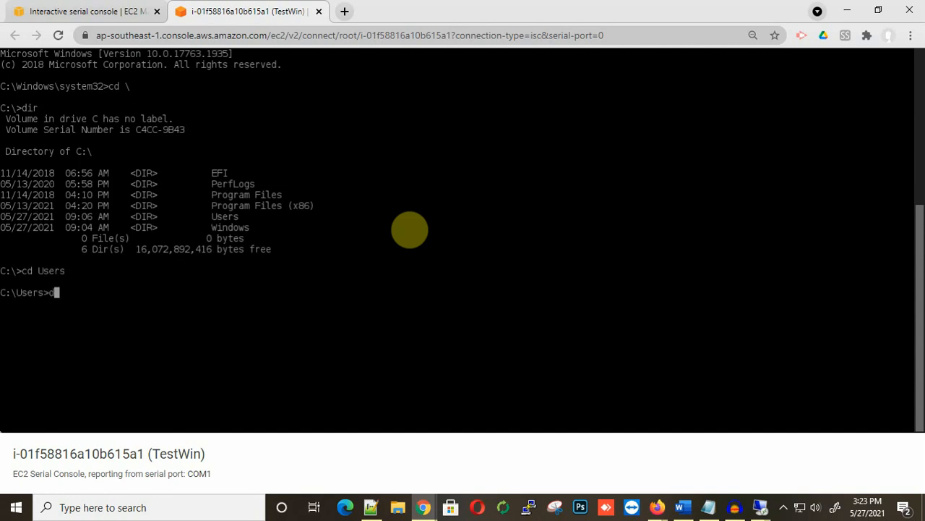
{"action": "type", "text": "ir"}
{"action": "key", "text": "Return"}
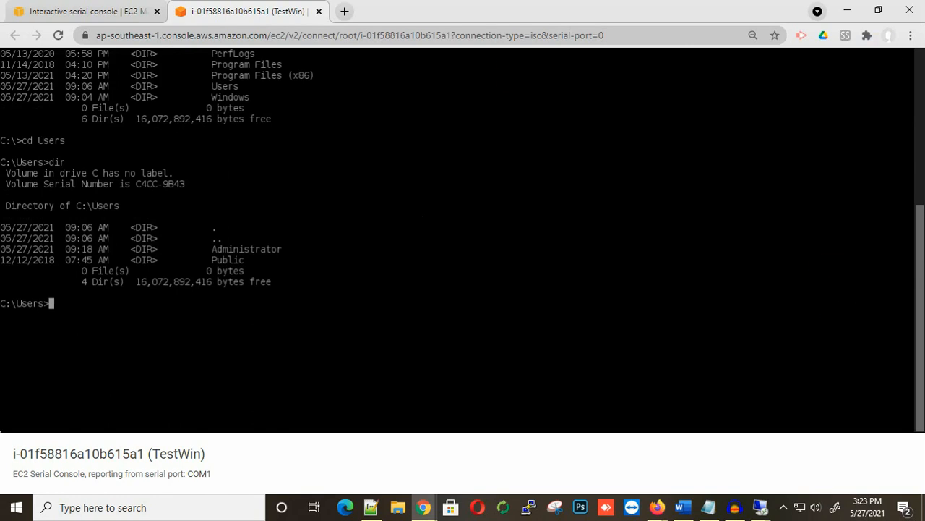
{"action": "left_click", "coordinate": [657, 507]}
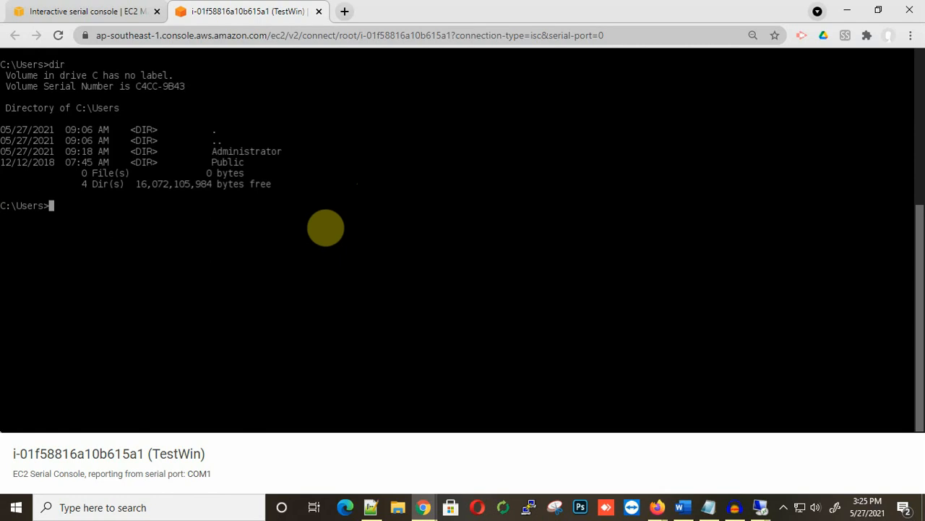
{"action": "type", "text": "shutdown -"}
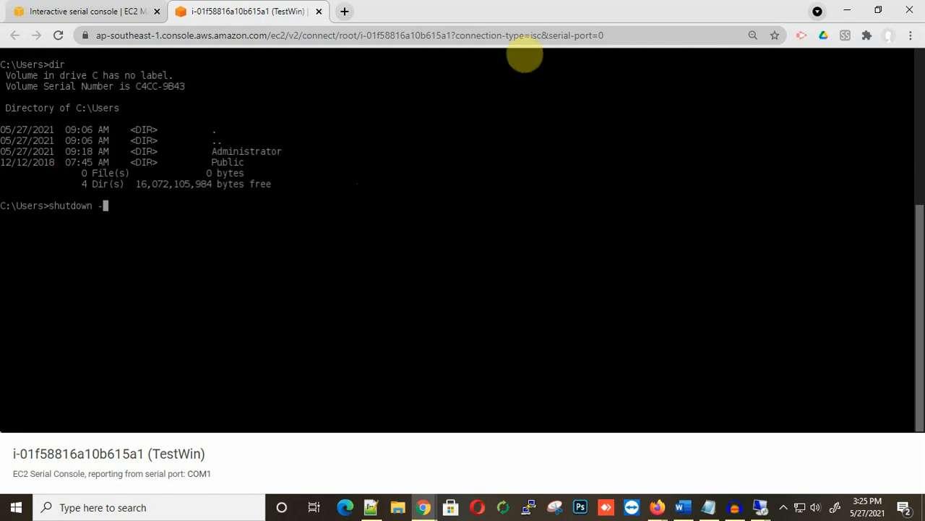
Step: Reboot TestWin with 'shutdown -r -t 0', halt Boot Manager, and boot Windows Server [EMS Enabled]
{"action": "type", "text": "r -t 0"}
{"action": "key", "text": "Return"}
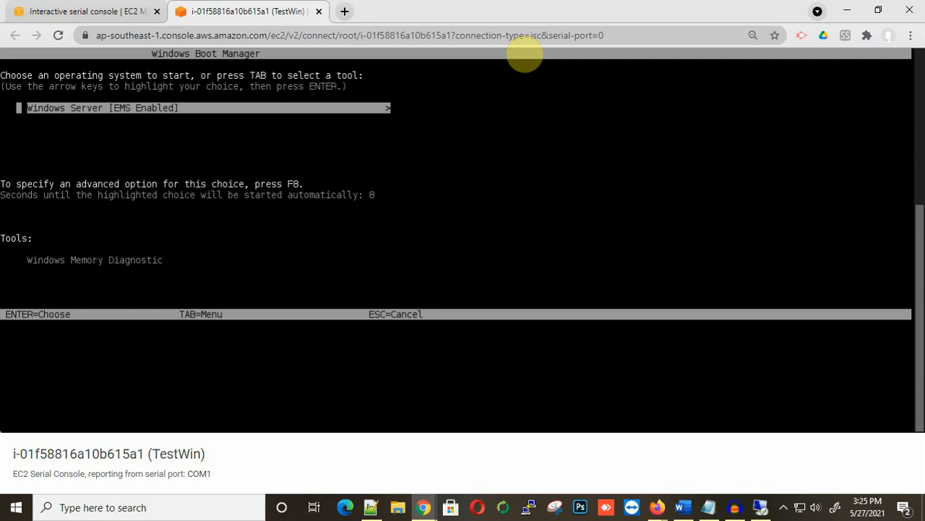
{"action": "key", "text": "Down"}
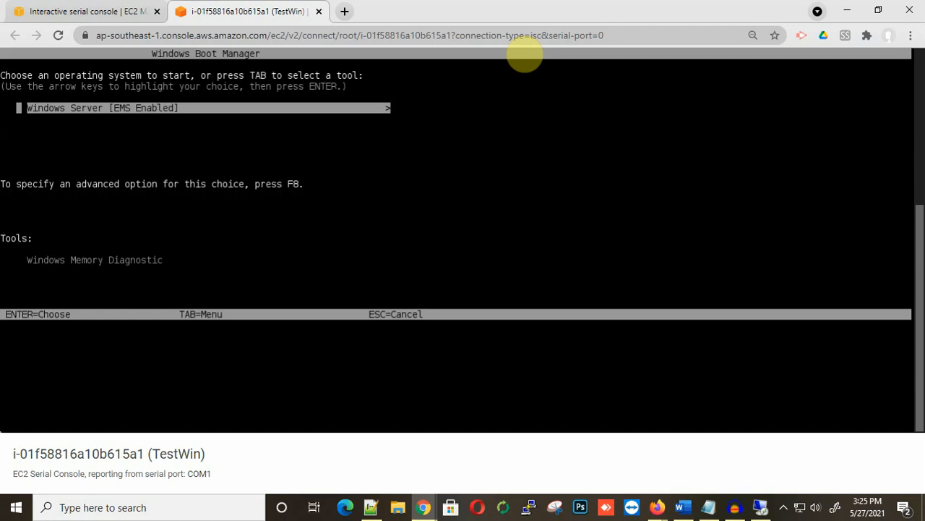
{"action": "key", "text": "Tab"}
{"action": "key", "text": "Tab"}
{"action": "key", "text": "Tab"}
{"action": "key", "text": "Tab"}
{"action": "key", "text": "Tab"}
{"action": "key", "text": "Tab"}
{"action": "key", "text": "Return"}
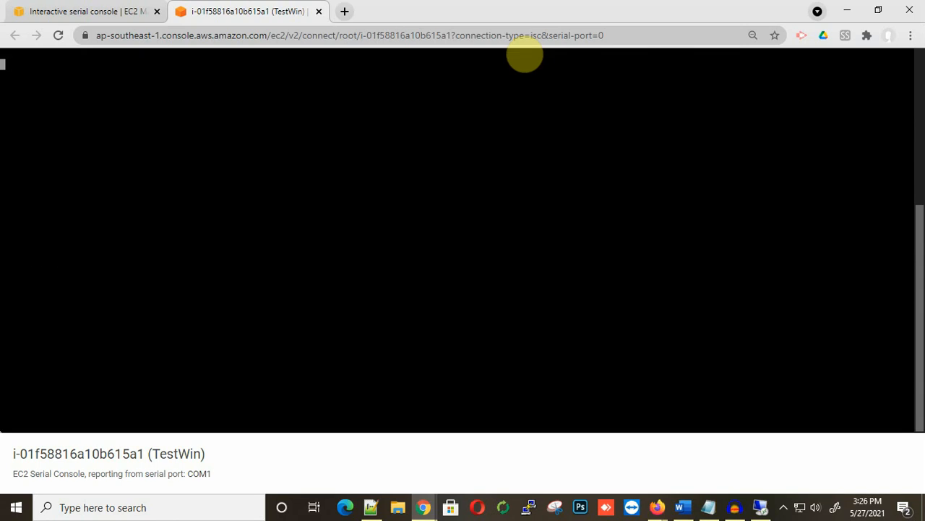